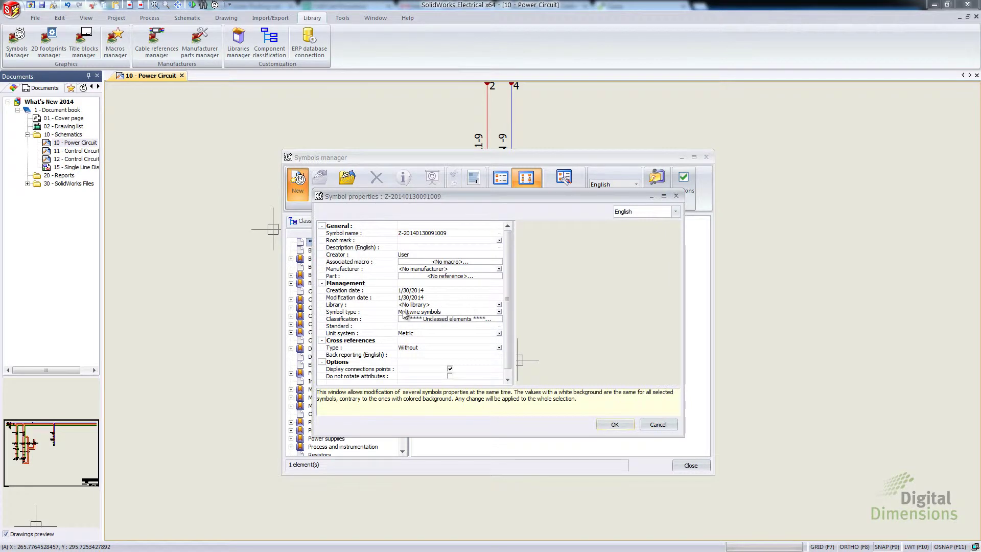
# Look through the available symbol types for the new symbol, down to Passive symbols, and cancel its creation
pyautogui.click(498, 312)
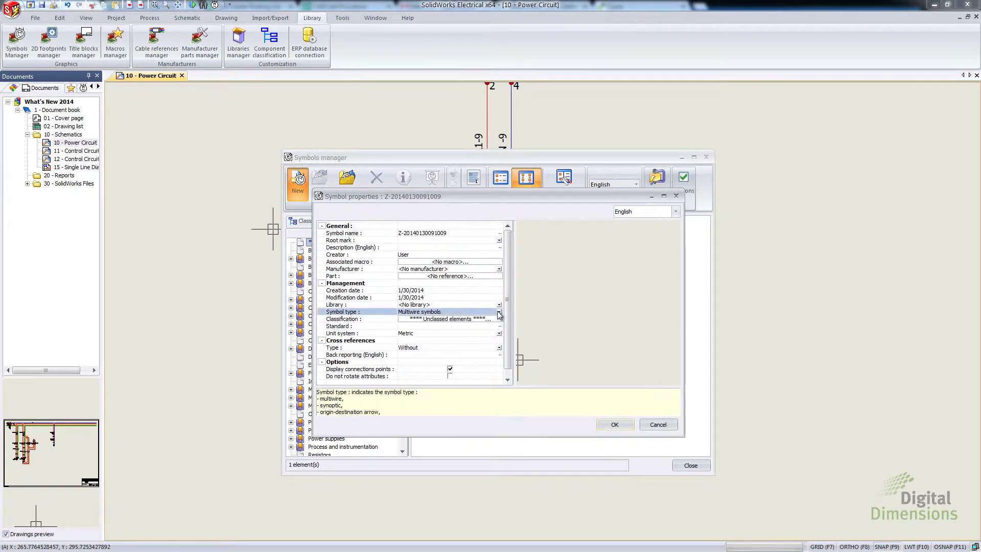
pyautogui.moveTo(498, 262); pyautogui.dragTo(503, 292)
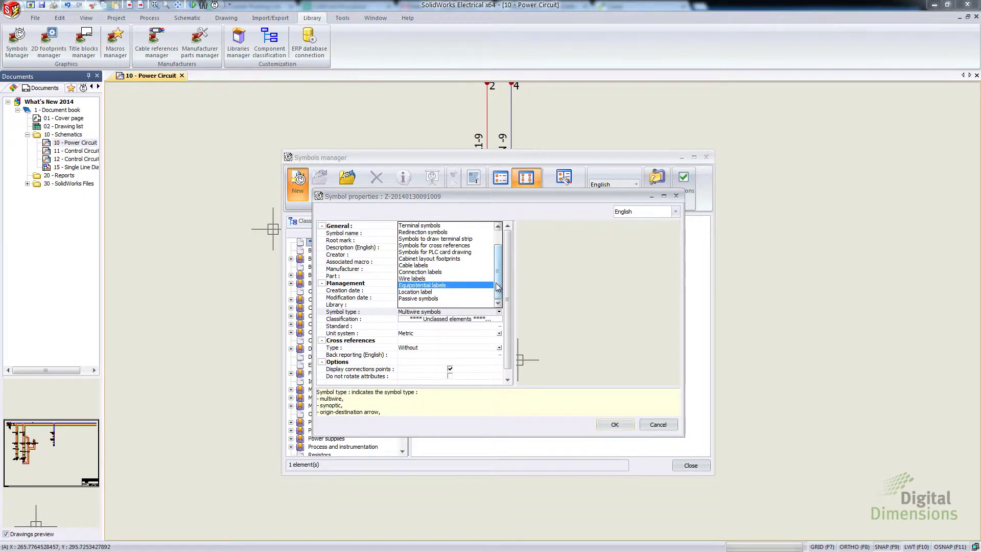
pyautogui.click(658, 424)
# Check the properties of the Twisted Part Ground Shield symbol, including its symbol type, and leave them without changes
pyautogui.click(434, 248)
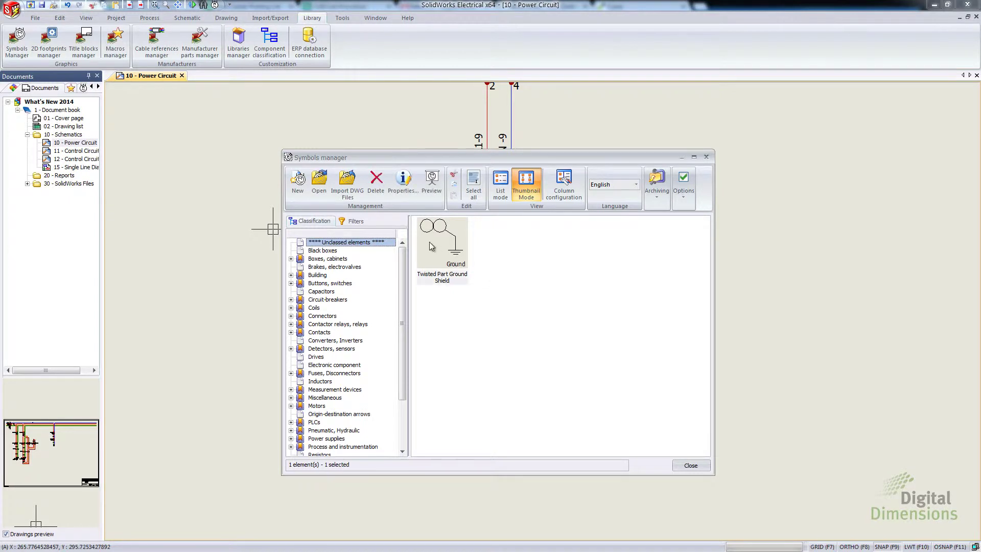
pyautogui.rightClick(434, 238)
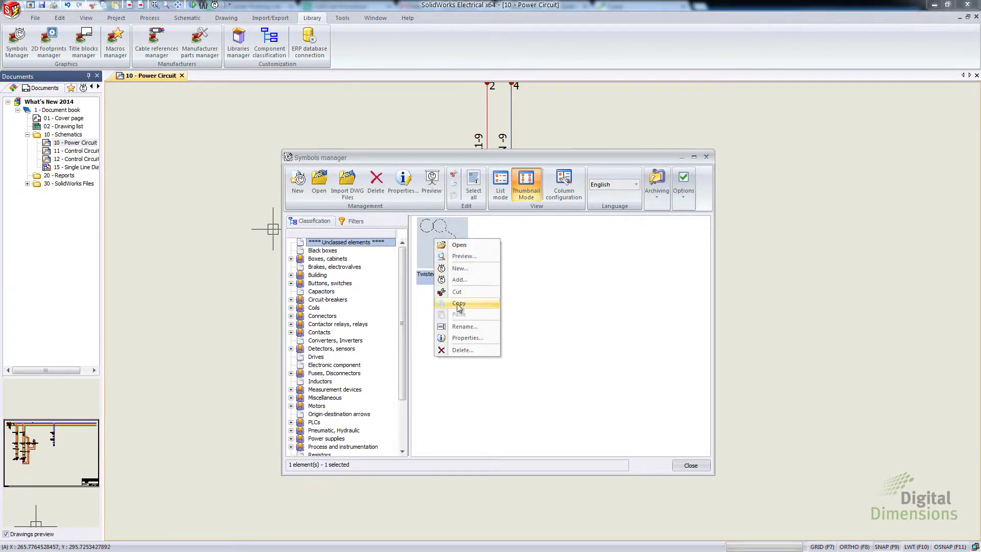
pyautogui.click(466, 340)
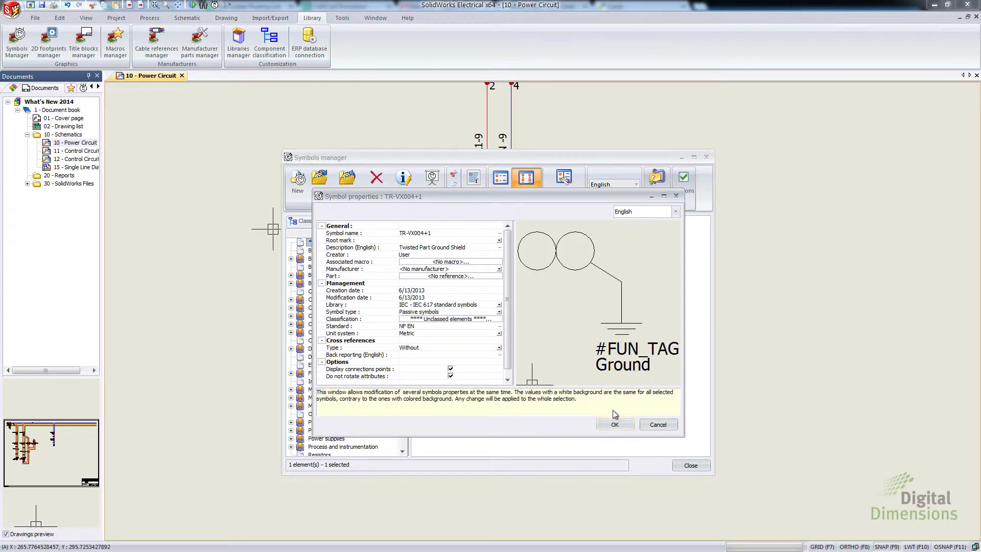
pyautogui.click(658, 424)
# Examine the circuit and geometry of the Twisted Part Ground Shield symbol in the symbol editor, discard any changes and leave the symbols manager
pyautogui.rightClick(449, 251)
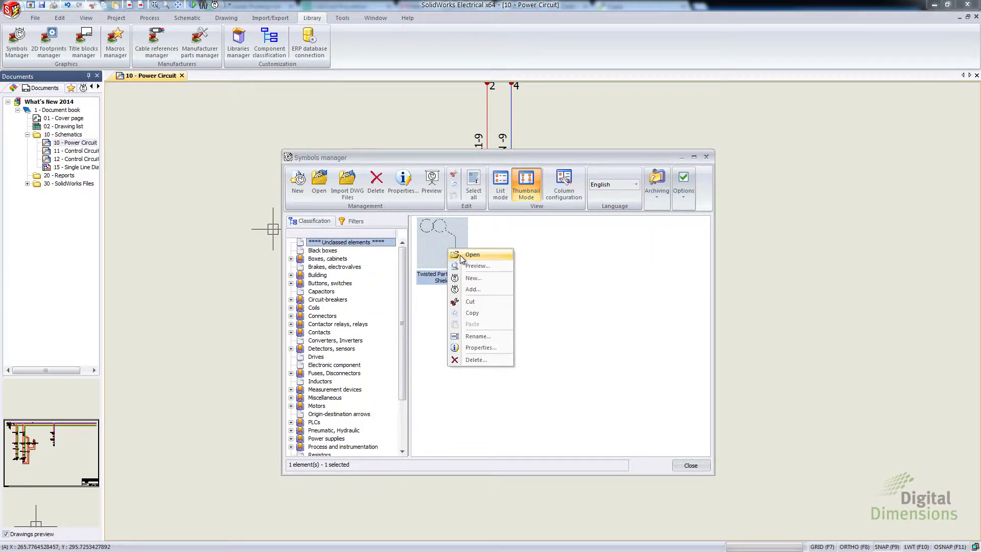
pyautogui.click(470, 255)
pyautogui.click(75, 130)
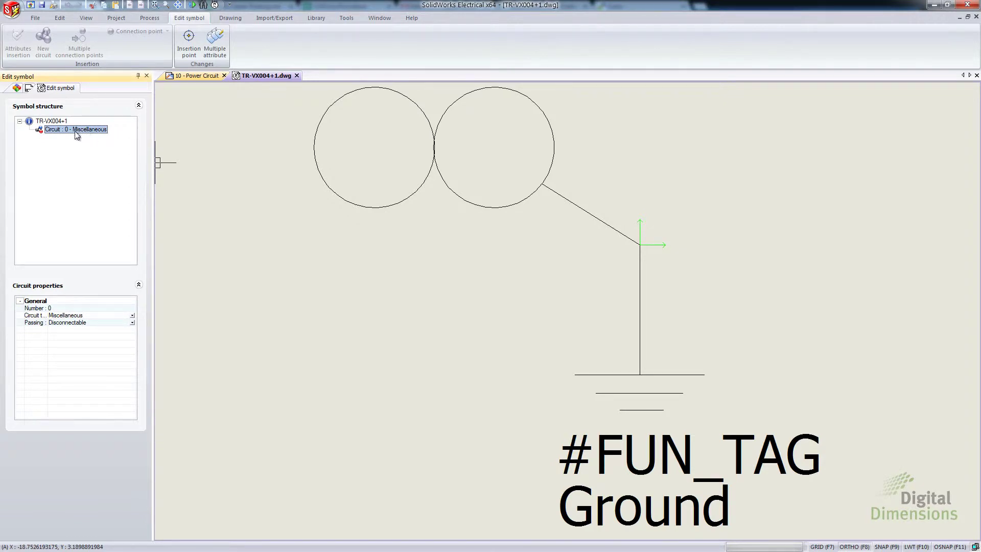
pyautogui.scroll(1, 393, 298)
pyautogui.scroll(-2, 462, 301)
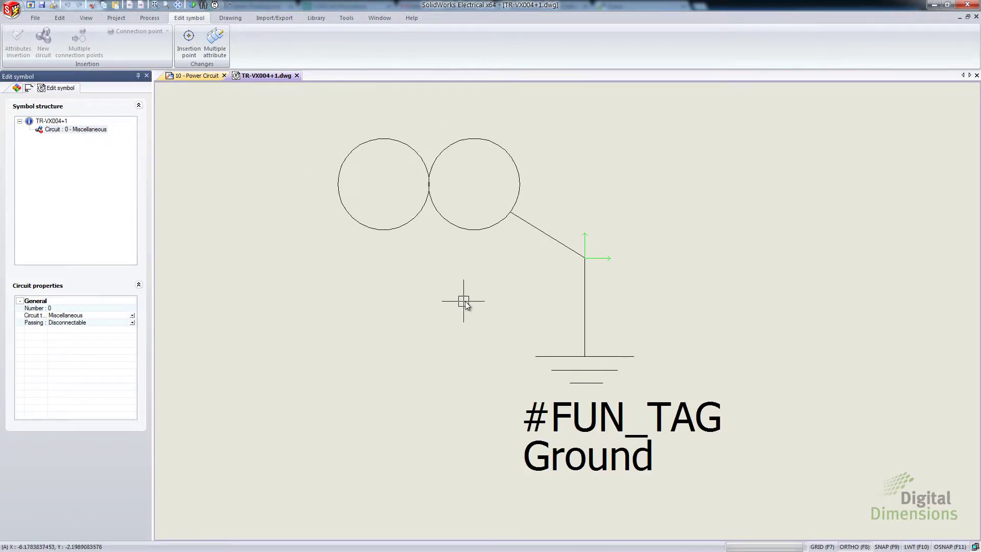
pyautogui.moveTo(462, 301)
pyautogui.mouseDown(button='middle')
pyautogui.moveTo(462, 328)
pyautogui.moveTo(464, 317)
pyautogui.mouseUp(button='middle')
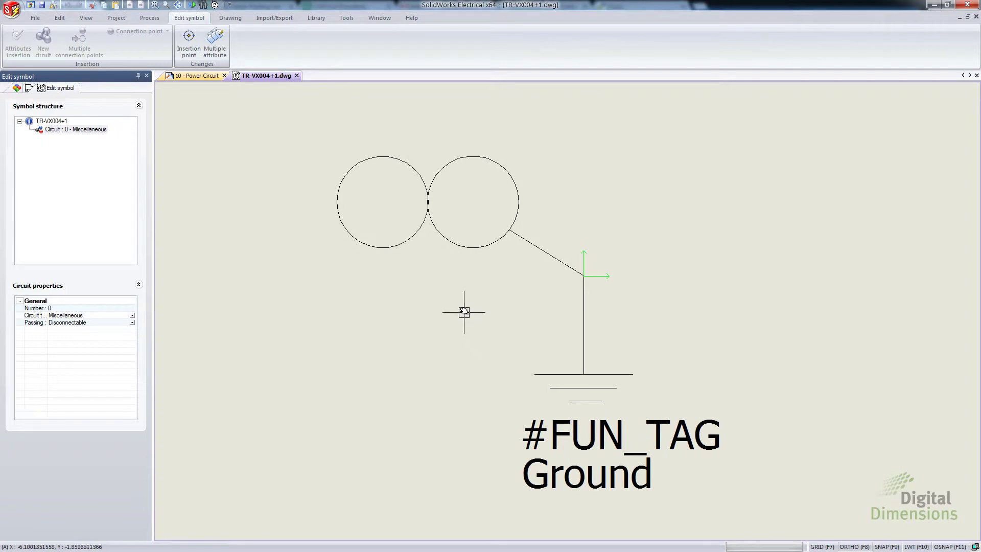
pyautogui.click(296, 76)
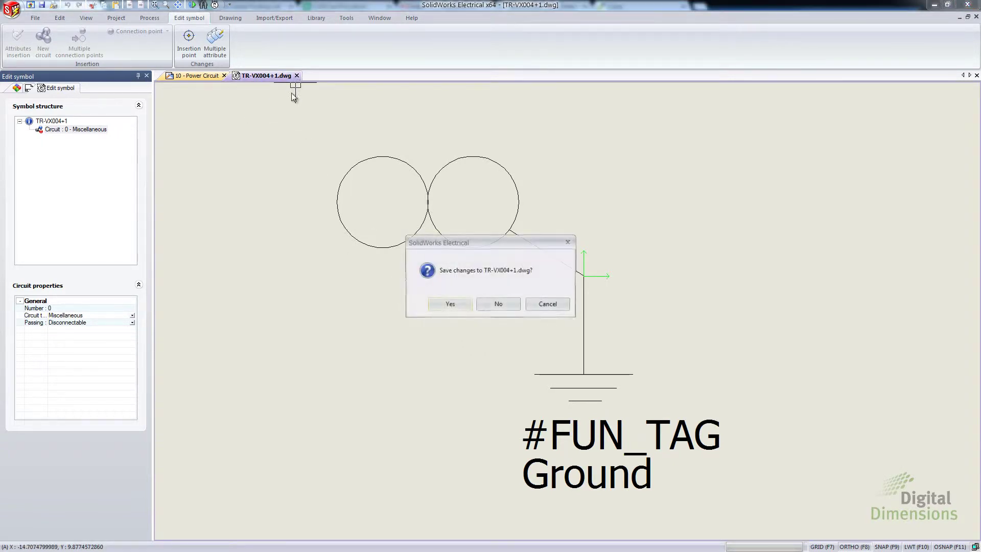
pyautogui.click(503, 311)
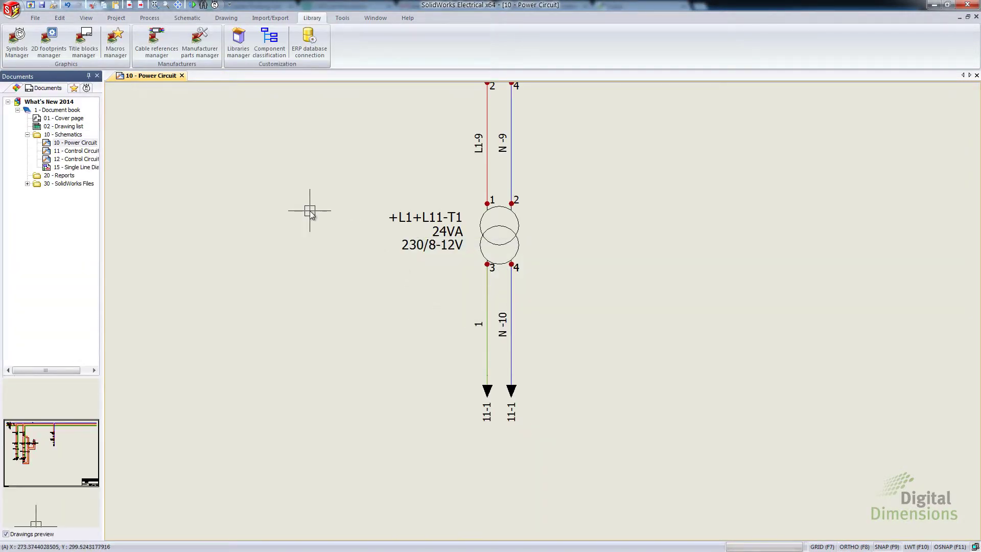
pyautogui.click(18, 51)
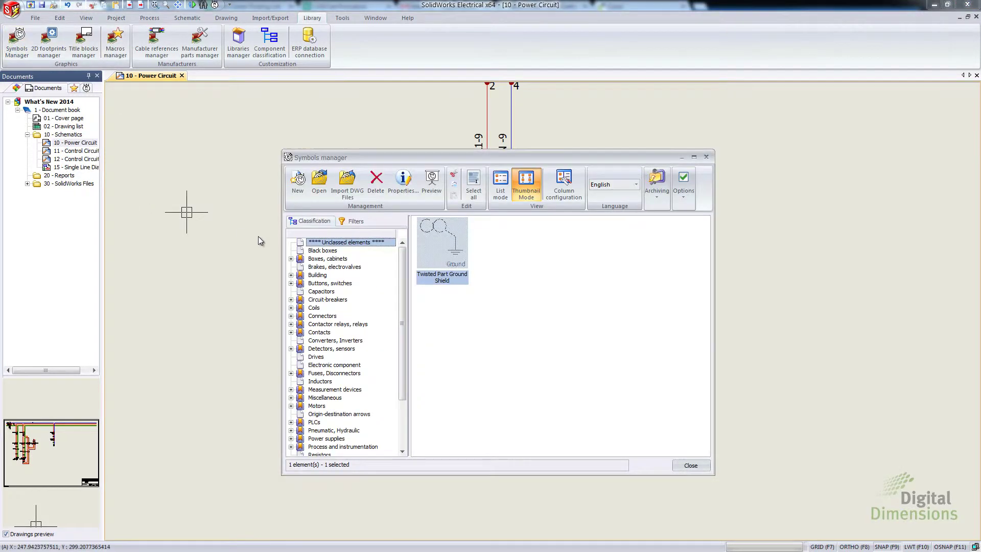
pyautogui.click(691, 465)
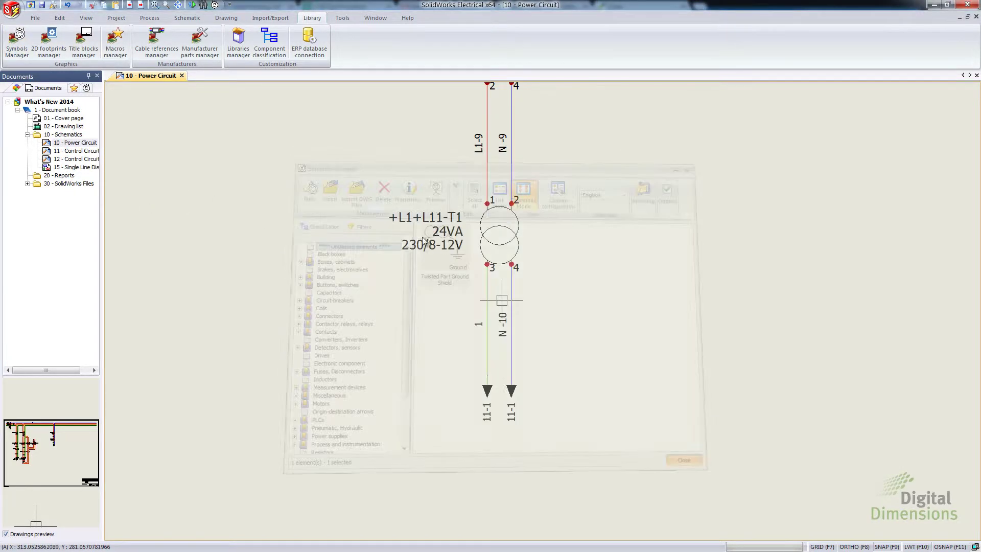
# Insert the twisted pair ground symbol in its unrotated orientation across the two wires below transformer T1
pyautogui.click(188, 18)
pyautogui.click(91, 43)
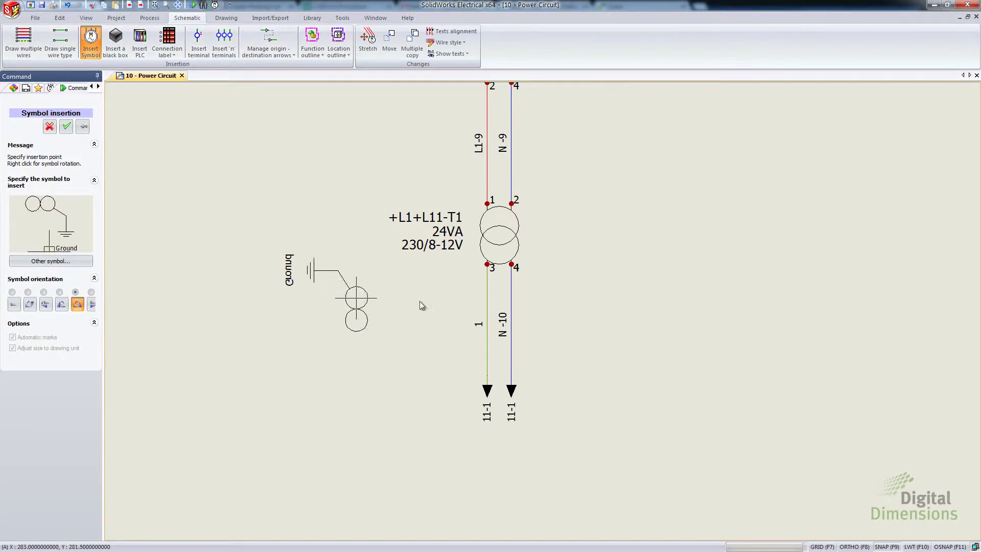
pyautogui.click(14, 304)
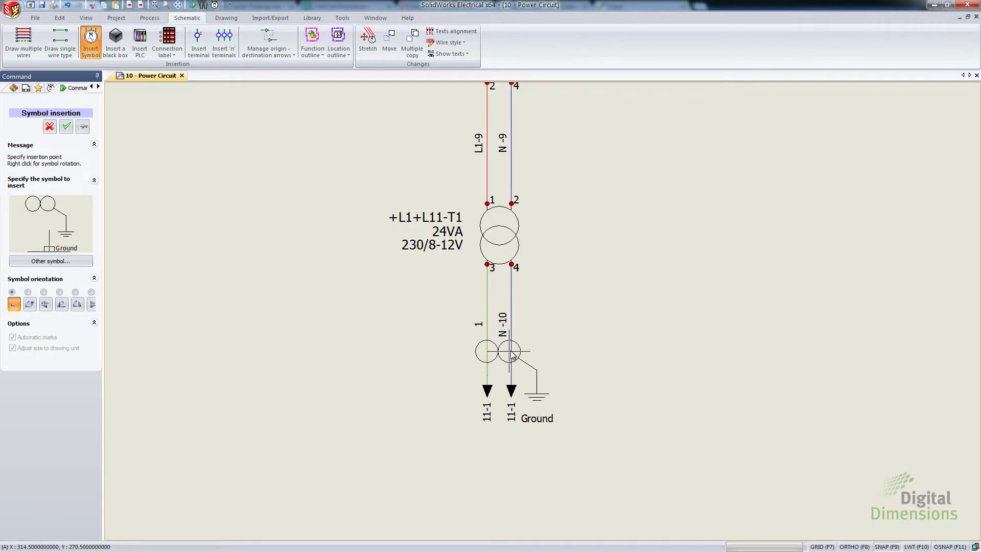
pyautogui.click(494, 389)
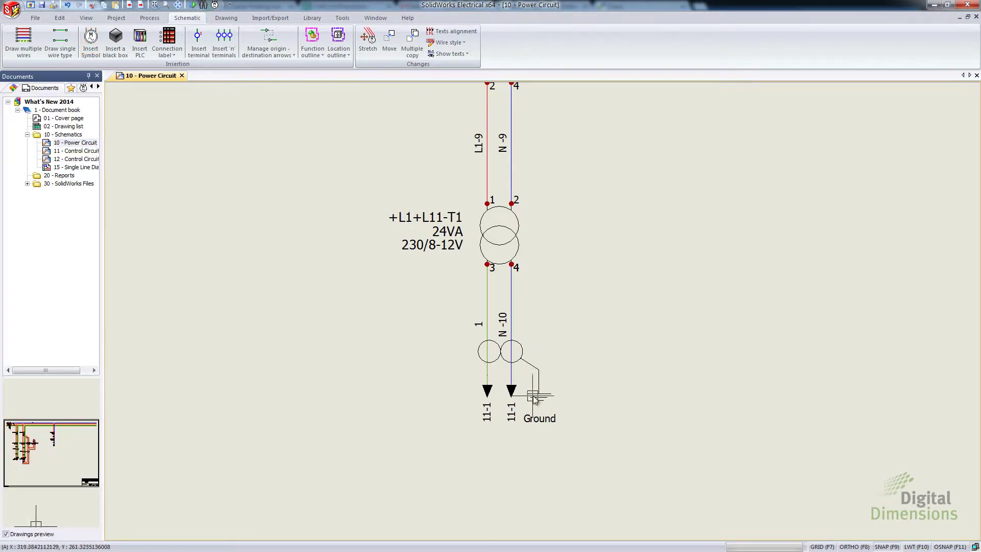
pyautogui.click(554, 416)
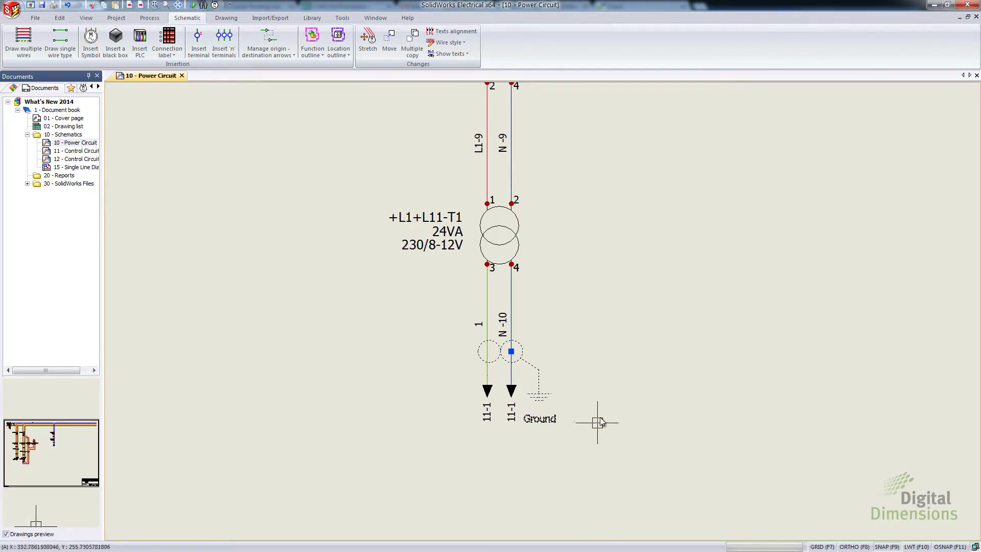
pyautogui.press('Escape')
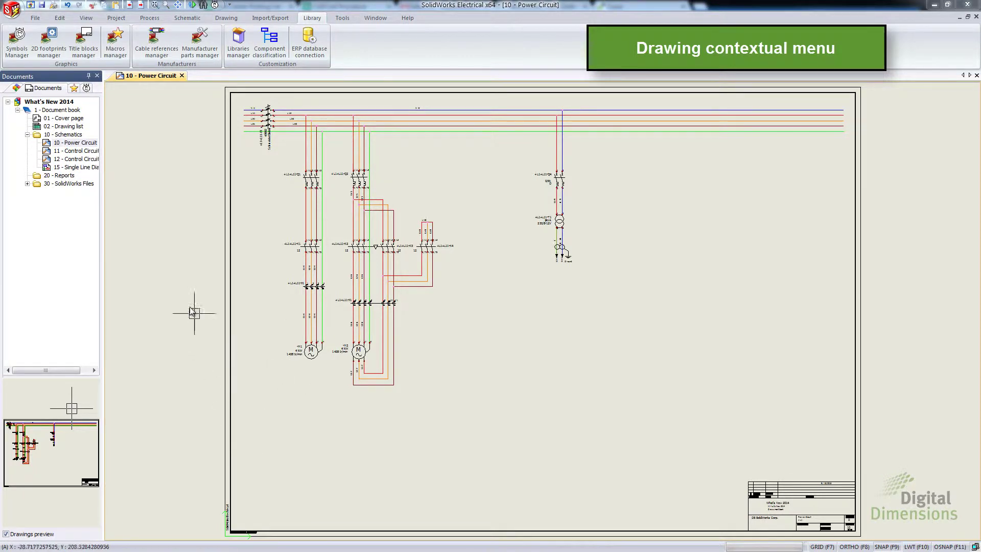
# Replace the title block of drawing 10 - Power Circuit with A3 5 lines 10 columns (titles in chinese)
pyautogui.rightClick(85, 148)
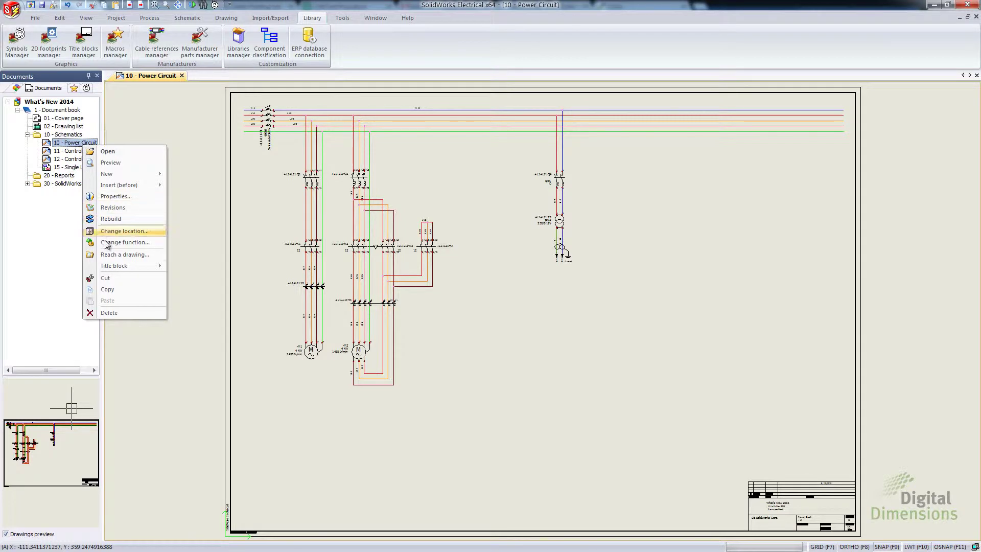
pyautogui.moveTo(125, 267)
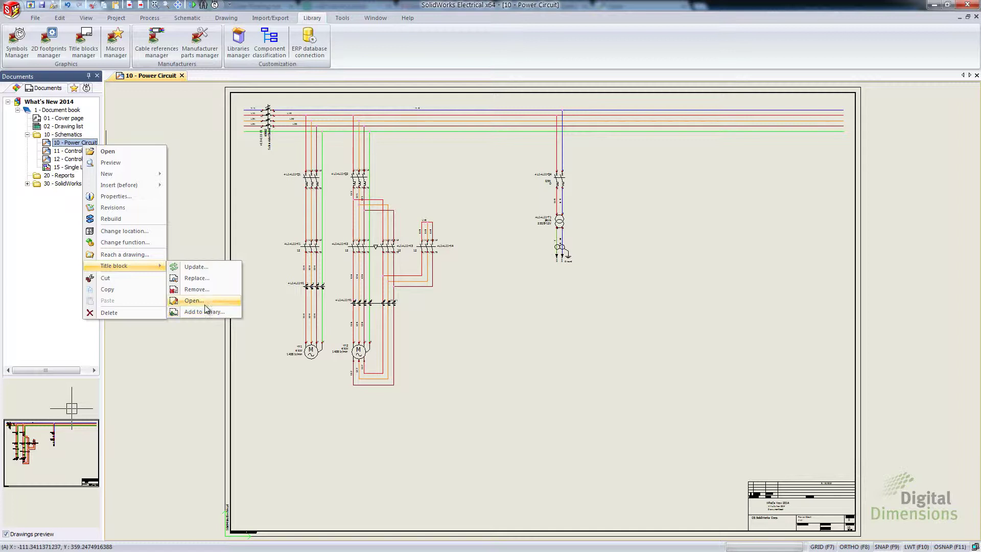
pyautogui.click(200, 278)
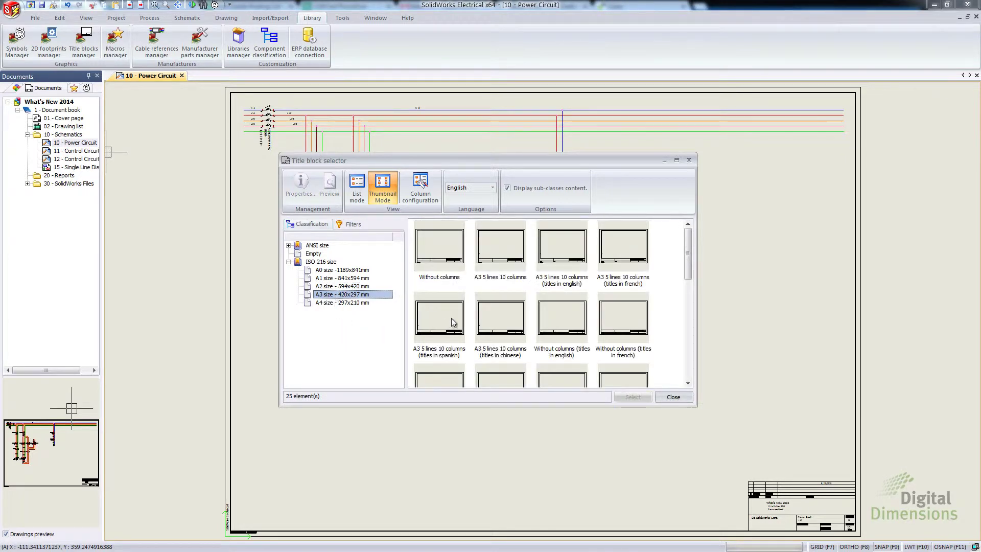
pyautogui.click(509, 333)
pyautogui.click(640, 399)
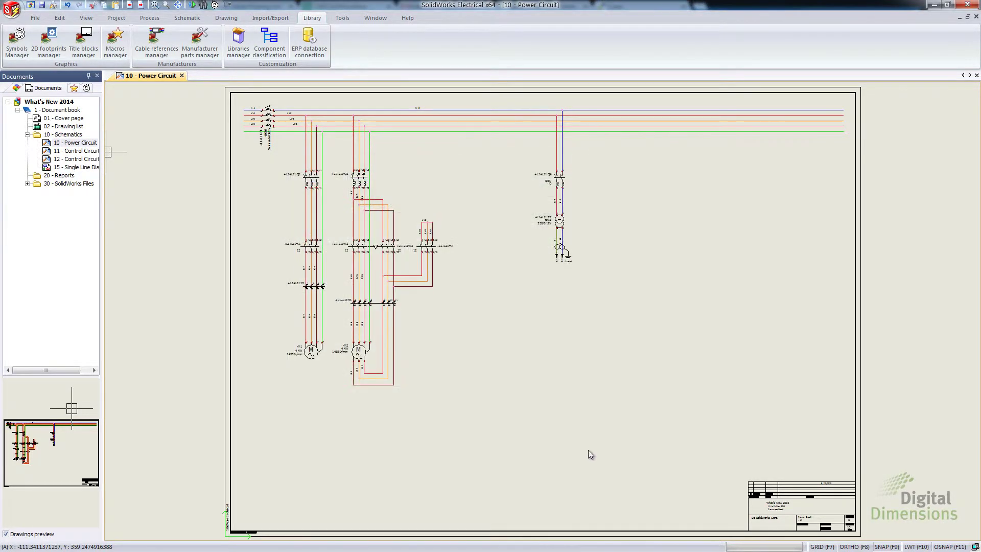
pyautogui.scroll(2, 582, 452)
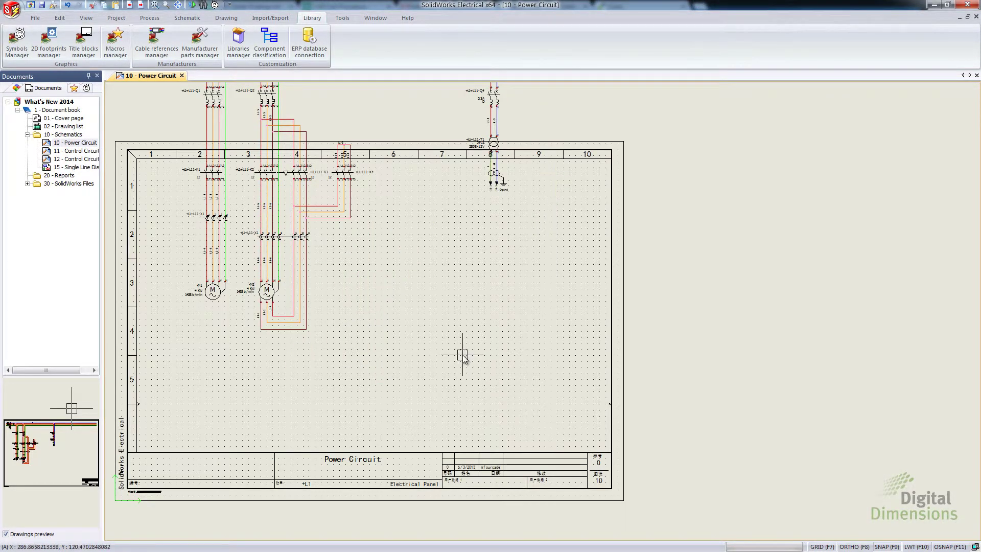
pyautogui.moveTo(392, 294)
pyautogui.mouseDown(button='middle')
pyautogui.moveTo(510, 396)
pyautogui.moveTo(495, 307)
pyautogui.mouseUp(button='middle')
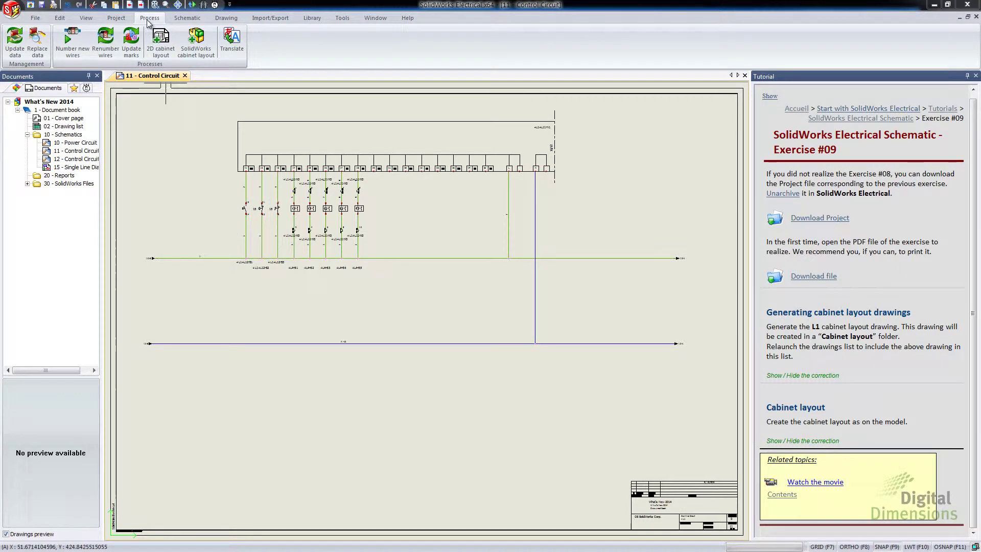
# Create a 2D cabinet layout drawing for the L1 Electrical Panel only, excluding Machines, Door and Chassis, and open it
pyautogui.click(163, 53)
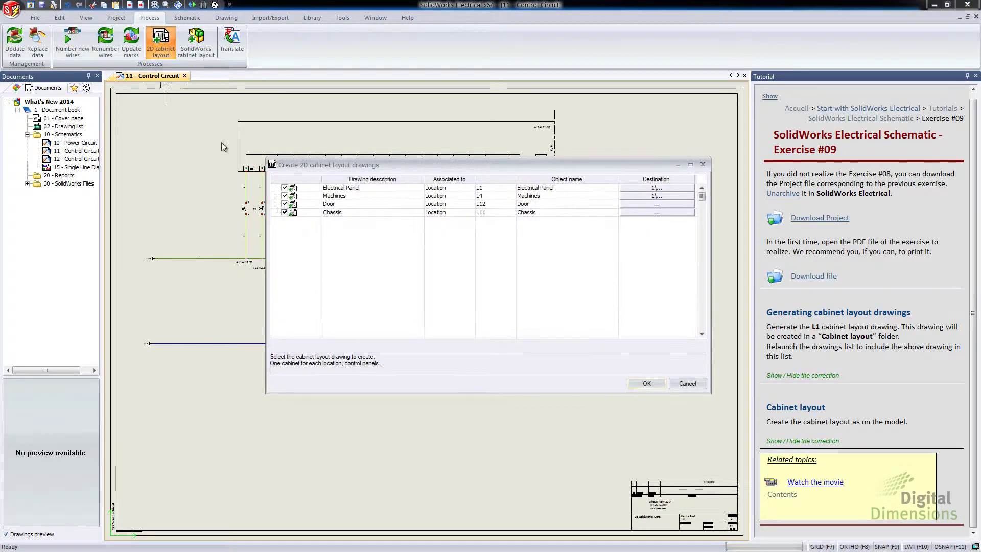
pyautogui.click(285, 196)
pyautogui.click(284, 204)
pyautogui.click(285, 212)
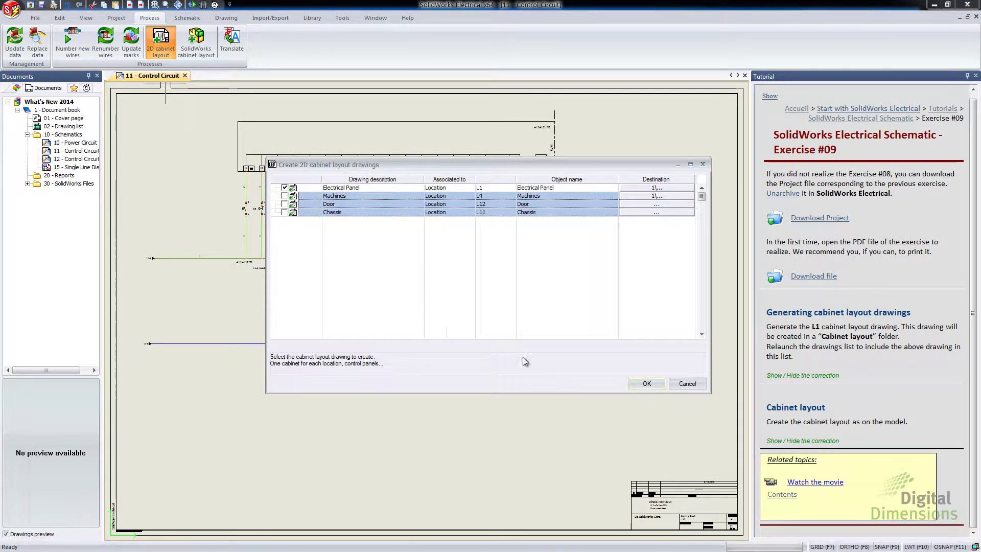
pyautogui.click(646, 383)
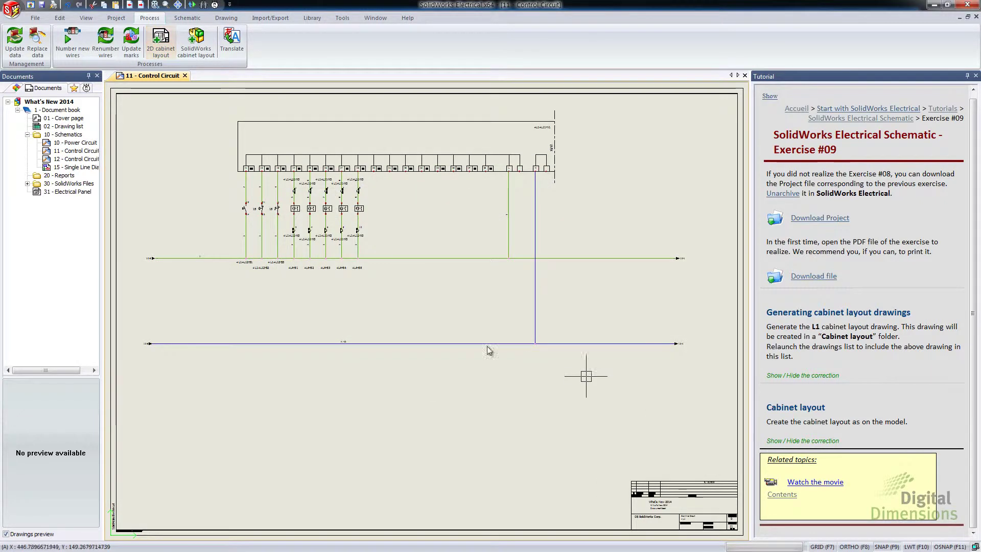
pyautogui.rightClick(77, 192)
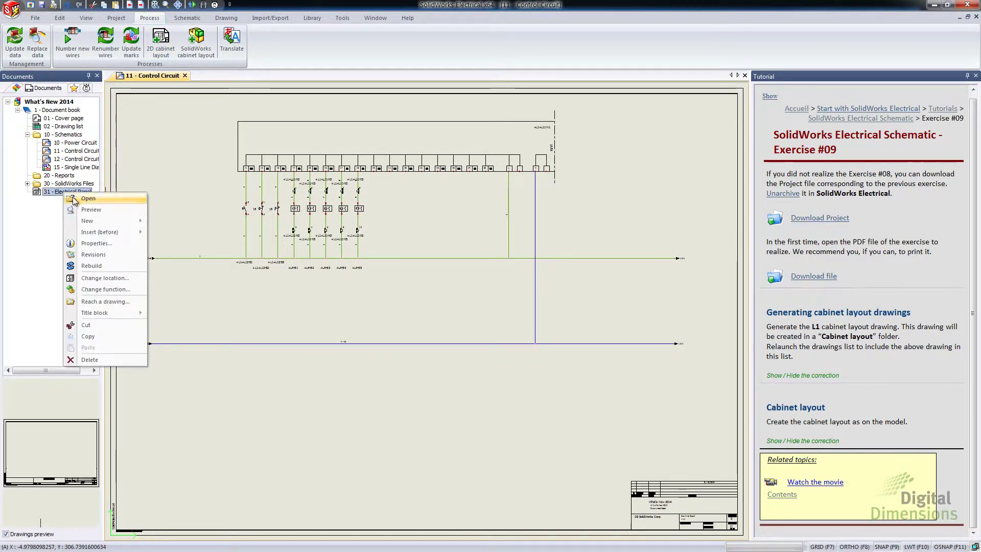
pyautogui.click(77, 201)
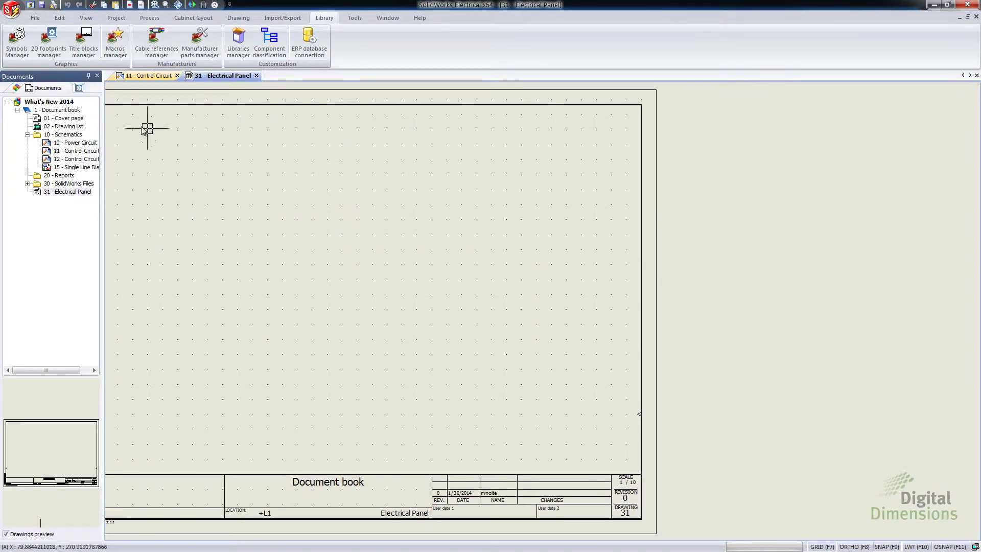
# Examine the components under the Electrical Panel and Machines locations, including the part assigned to motor M2
pyautogui.click(194, 17)
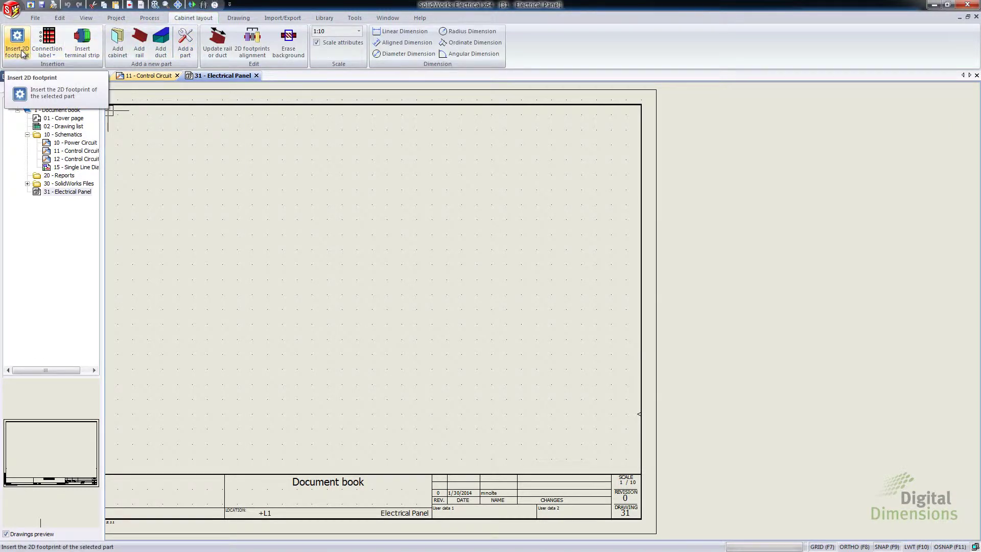
pyautogui.click(15, 89)
pyautogui.click(17, 151)
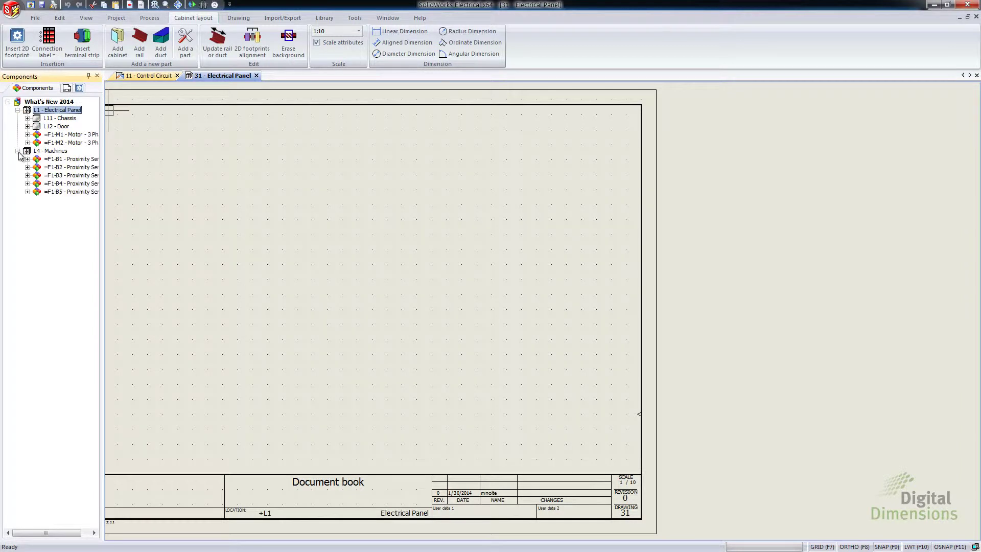
pyautogui.rightClick(49, 142)
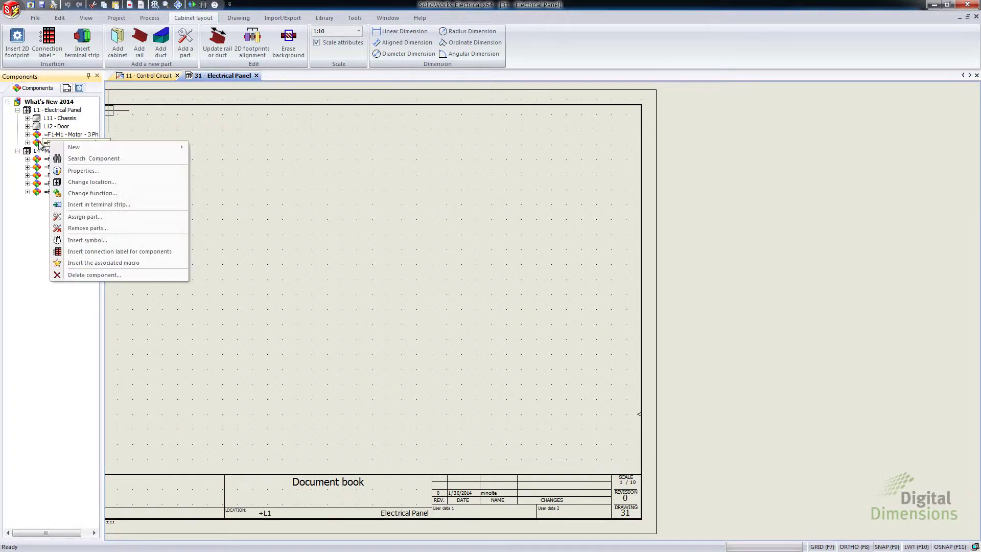
pyautogui.click(27, 143)
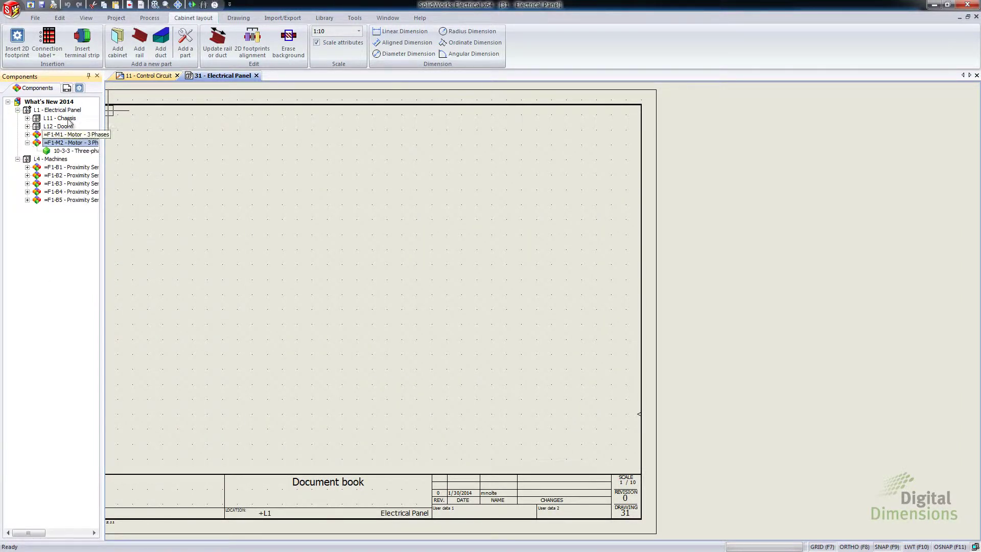
# Insert the 2D footprint of motor M1's part LS112M-4P in the Electrical Panel layout, using the Miscellaneous symbol 46889LA
pyautogui.click(79, 89)
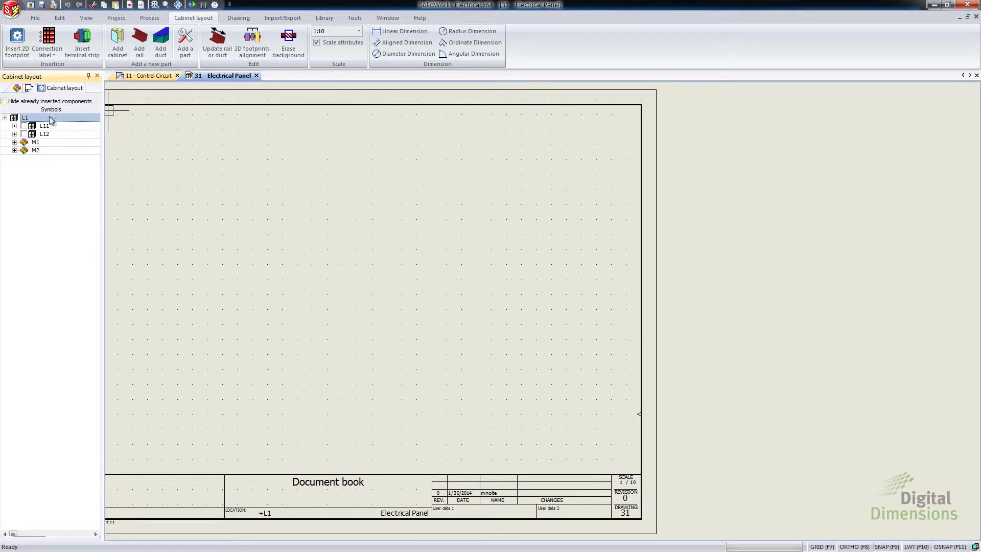
pyautogui.click(15, 143)
pyautogui.rightClick(48, 151)
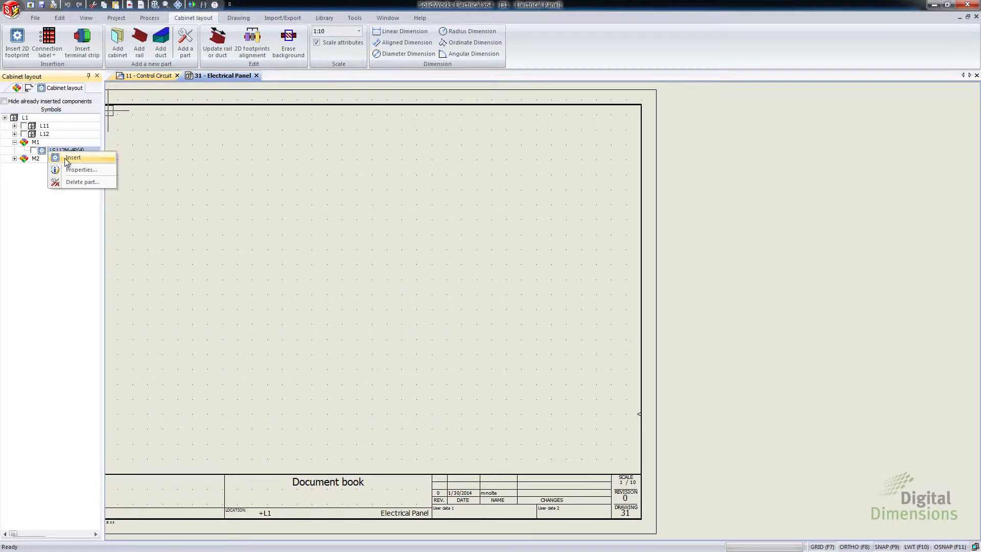
pyautogui.click(72, 158)
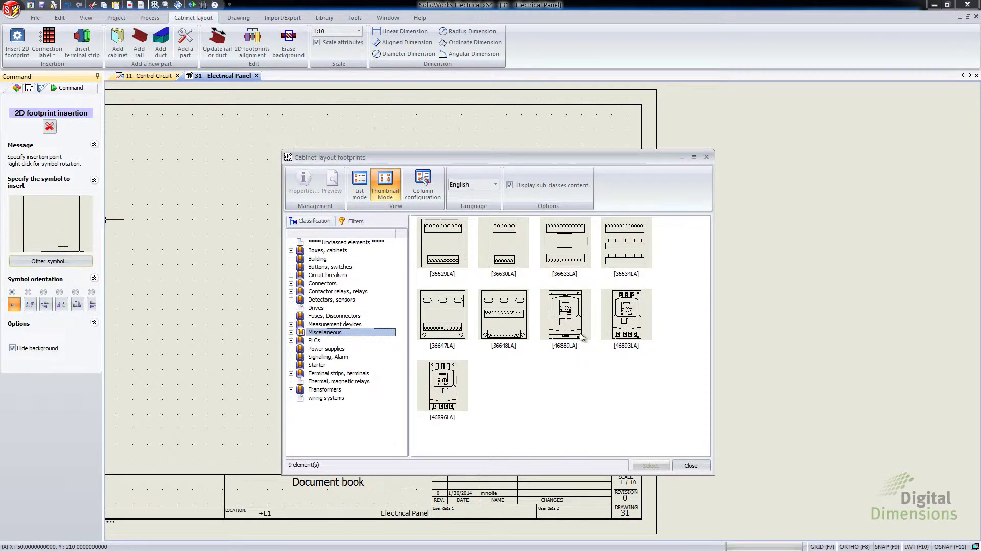
pyautogui.click(566, 320)
pyautogui.click(651, 464)
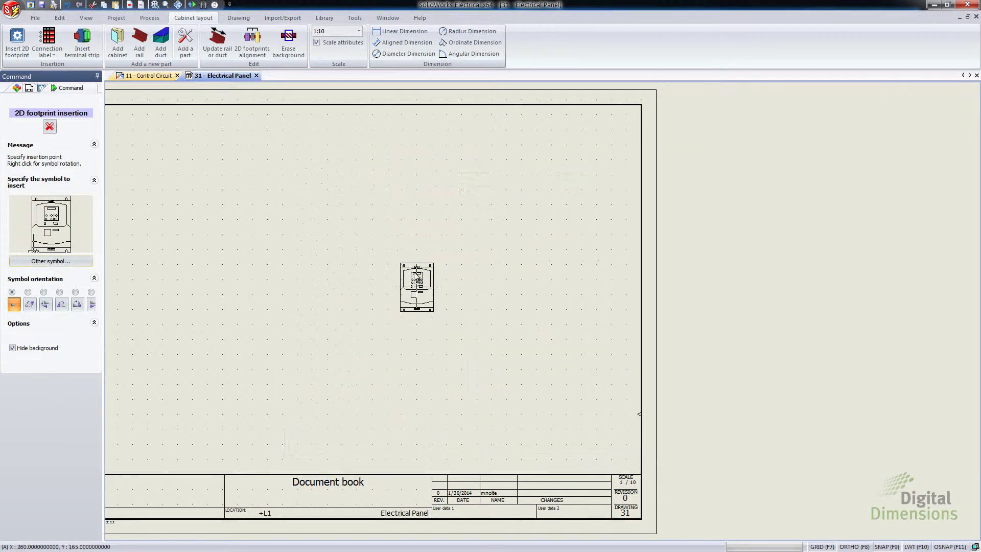
pyautogui.click(417, 278)
pyautogui.scroll(5, 424, 266)
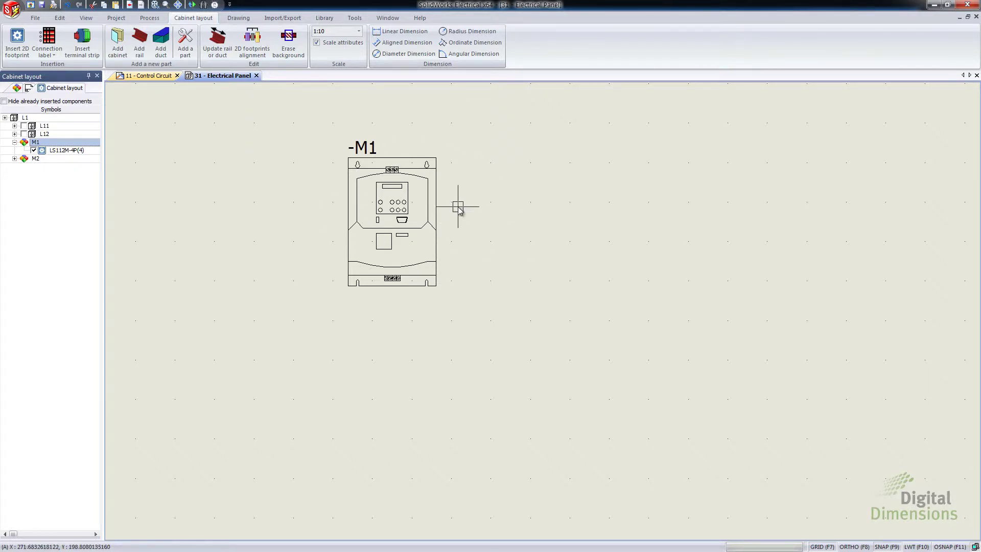
# Duplicate the 46889LA footprint within the Miscellaneous class of the 2D footprints library
pyautogui.click(331, 20)
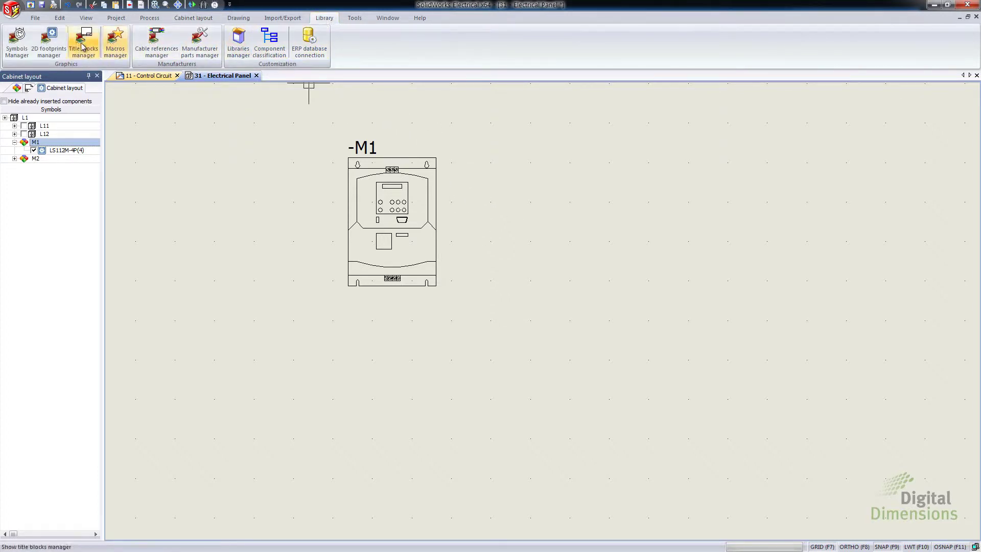
pyautogui.click(49, 50)
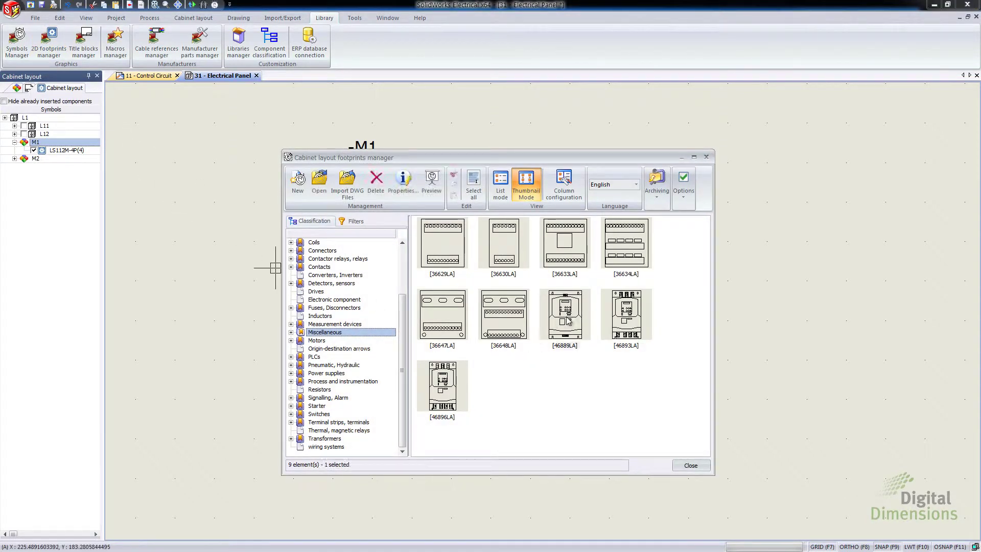
pyautogui.rightClick(567, 317)
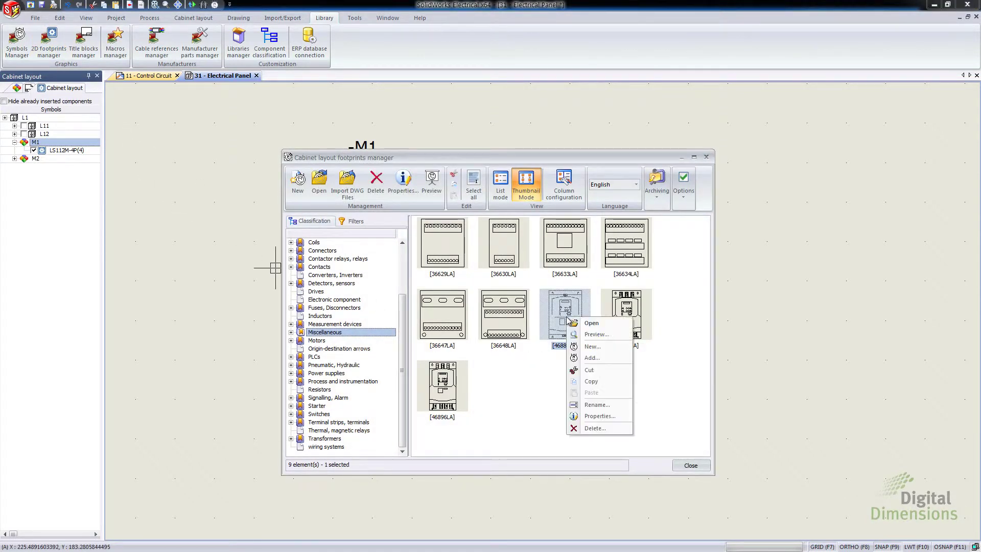
pyautogui.click(590, 381)
pyautogui.rightClick(572, 376)
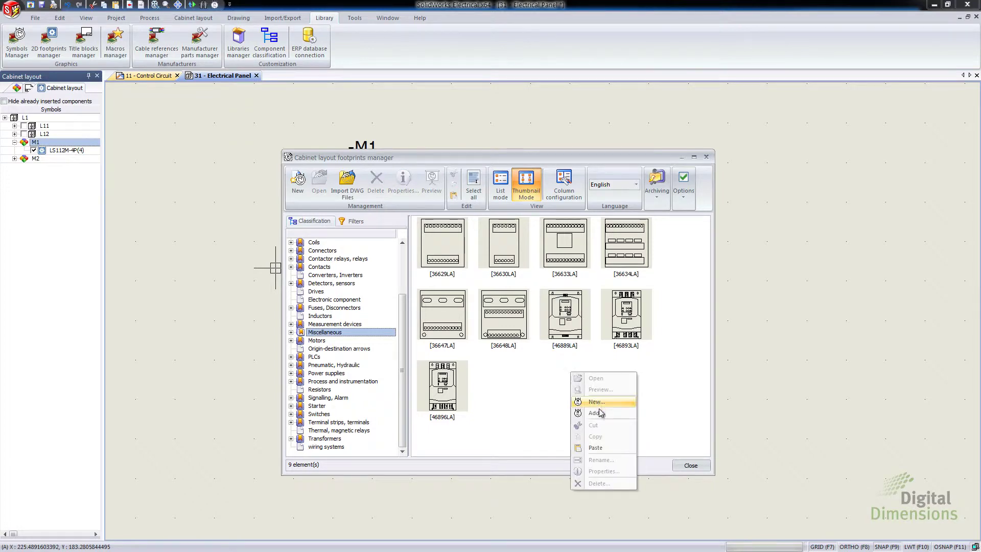
pyautogui.click(605, 452)
# Rename the copied 46889LA footprint as new 1 in its symbol properties
pyautogui.rightClick(514, 406)
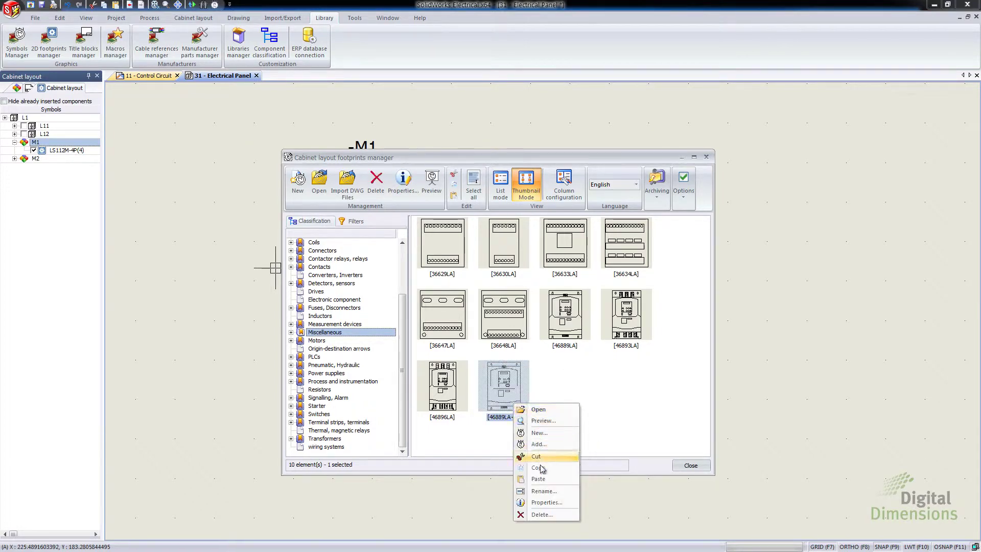
pyautogui.click(540, 504)
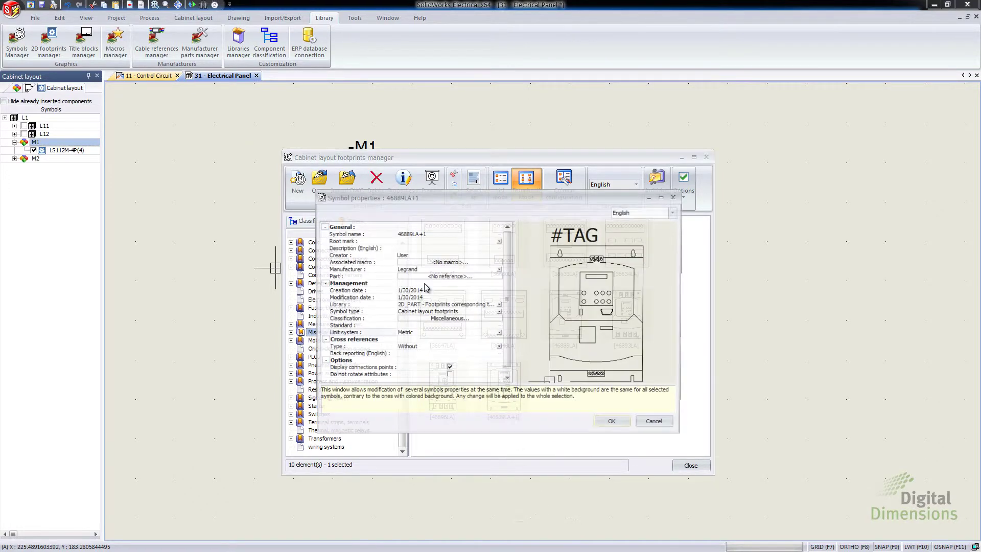
pyautogui.click(435, 234)
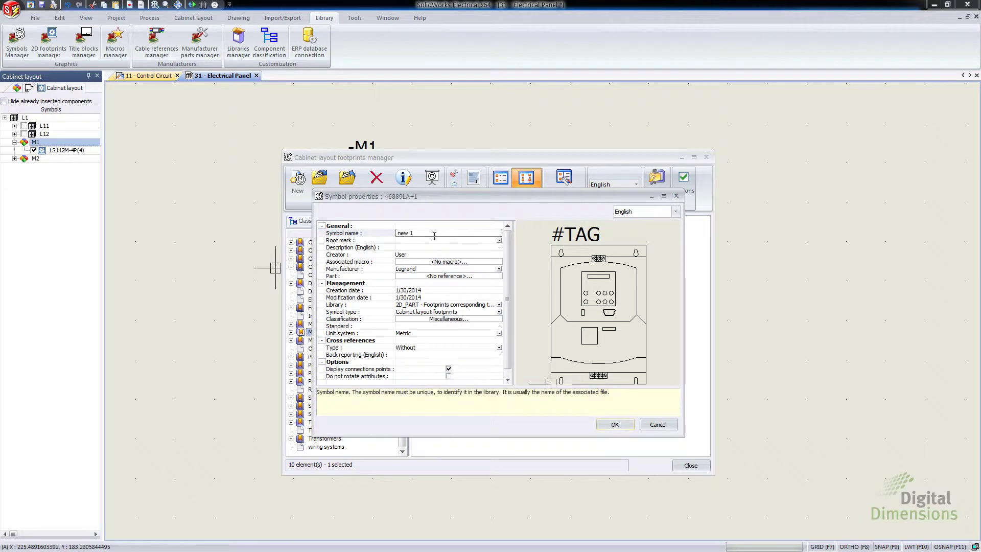
pyautogui.write('new 1')
pyautogui.click(615, 424)
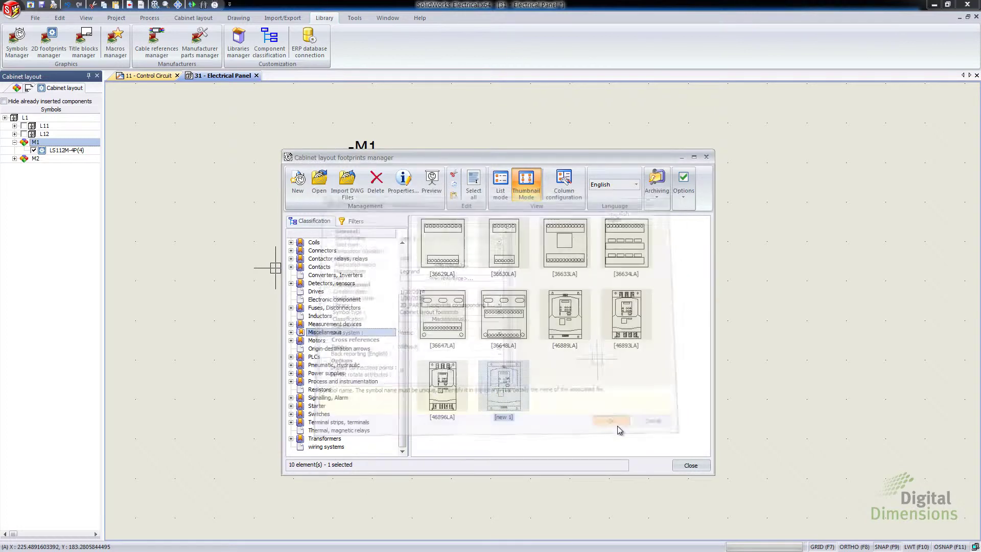
# Draw a four-sided wipeout across the middle of the new 1 footprint, extending past both sides, and close the symbol with its changes saved
pyautogui.rightClick(528, 402)
pyautogui.click(531, 393)
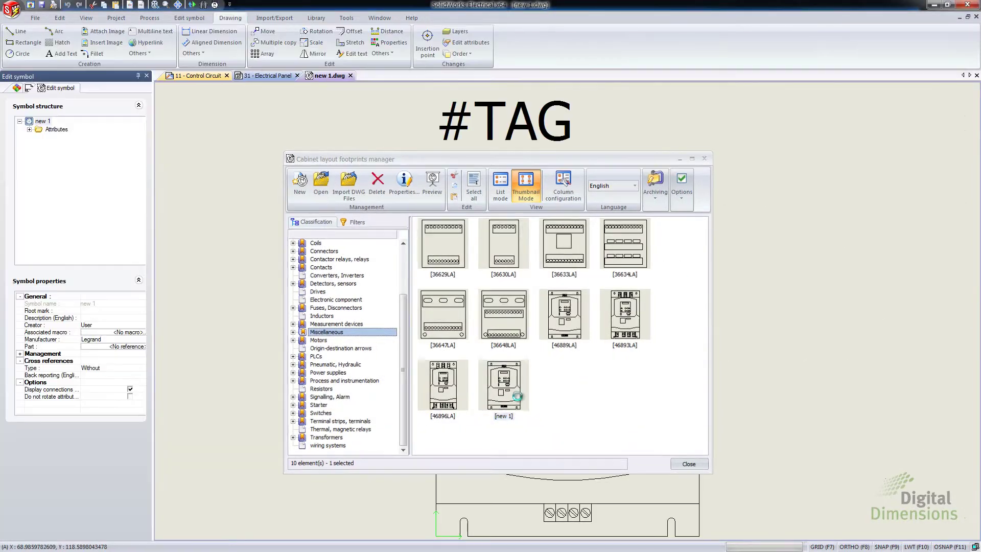
pyautogui.click(139, 53)
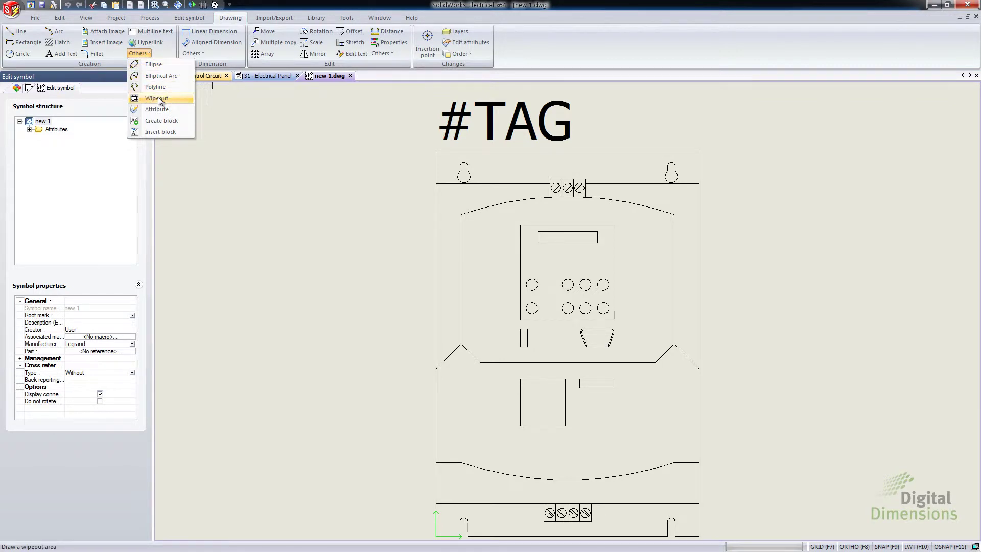
pyautogui.click(388, 232)
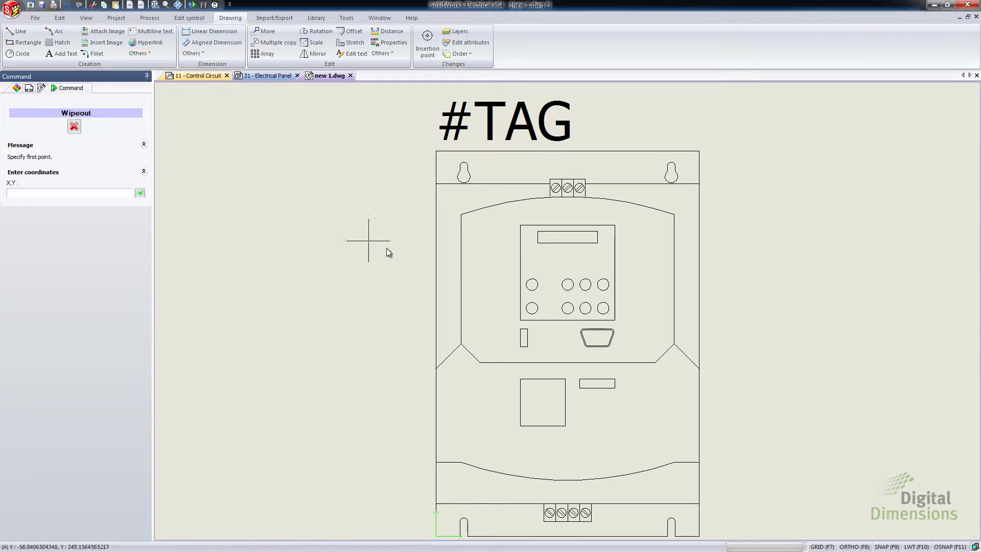
pyautogui.click(382, 427)
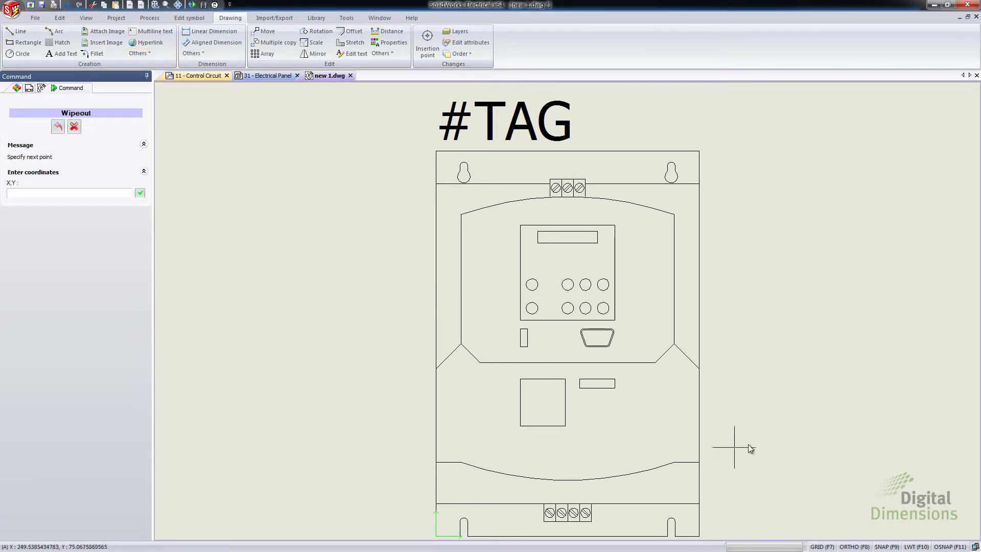
pyautogui.click(788, 452)
pyautogui.click(776, 216)
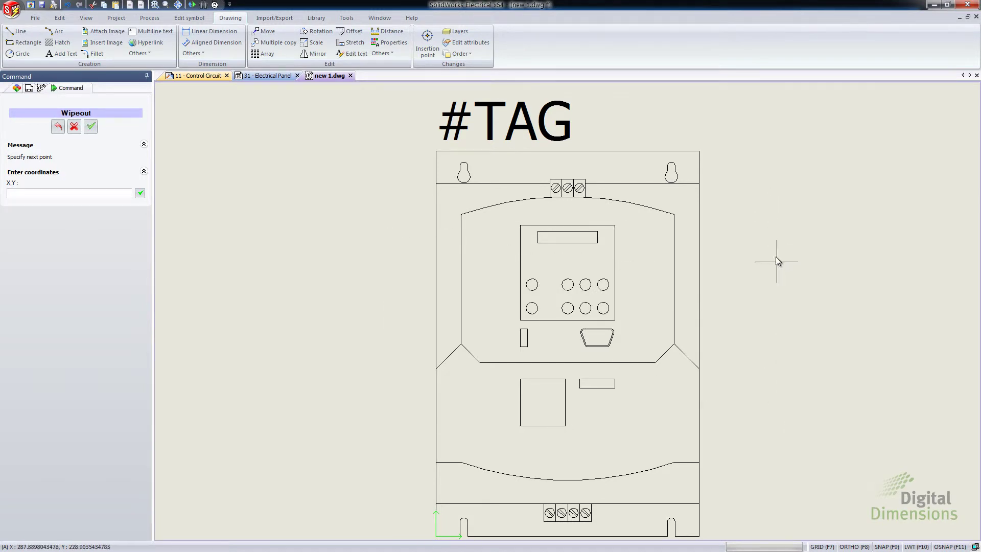
pyautogui.press('Return')
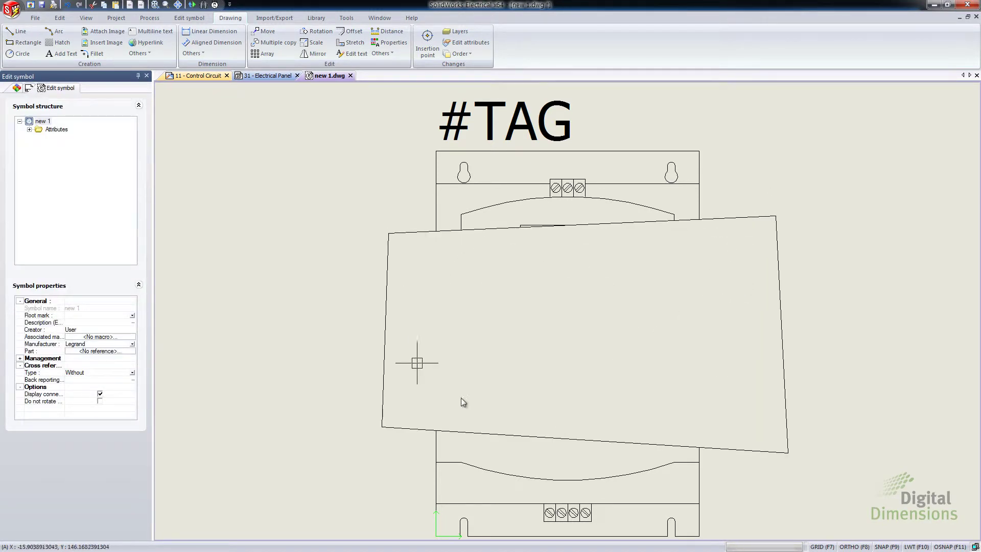
pyautogui.click(350, 75)
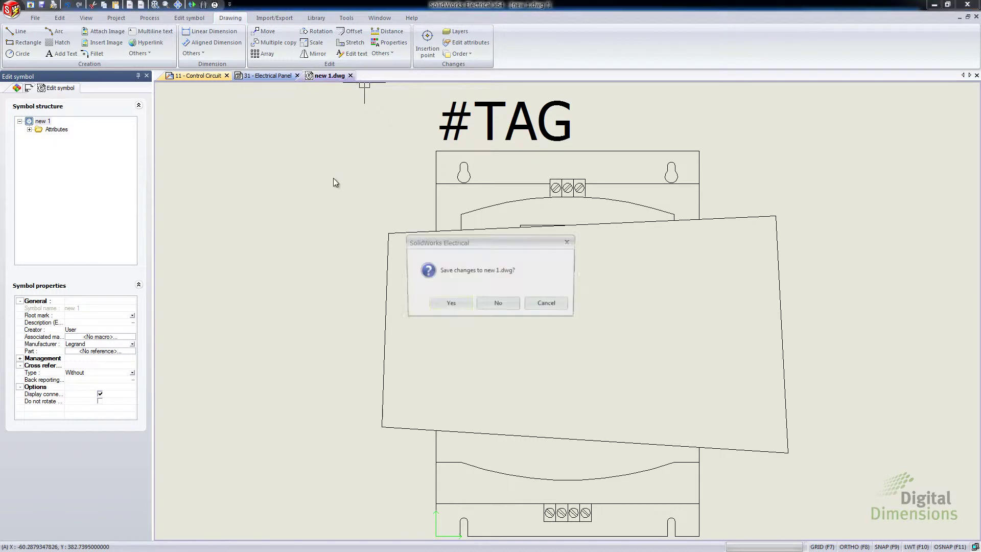
pyautogui.click(447, 306)
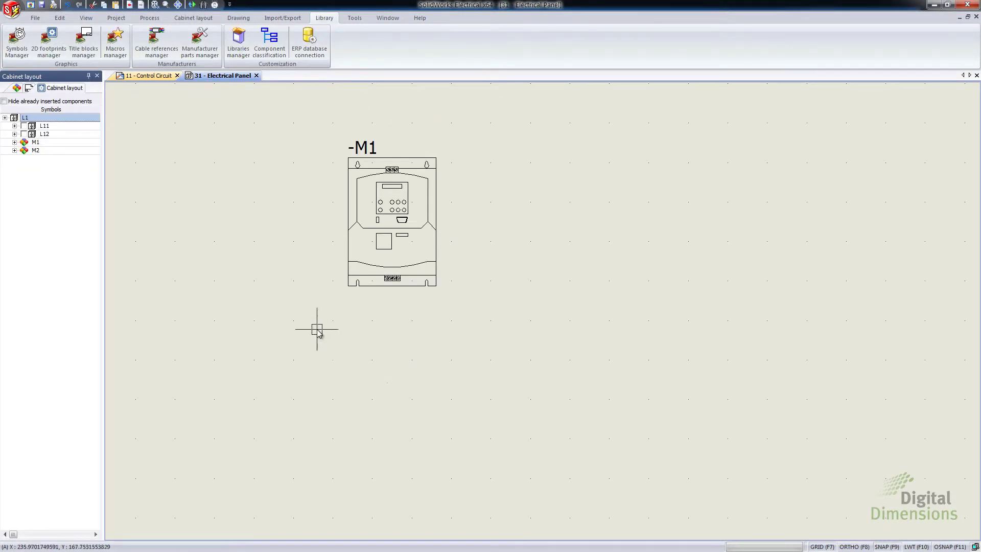
# Replace the M1 footprint symbol in the Electrical Panel layout with new 1
pyautogui.rightClick(392, 196)
pyautogui.click(390, 187)
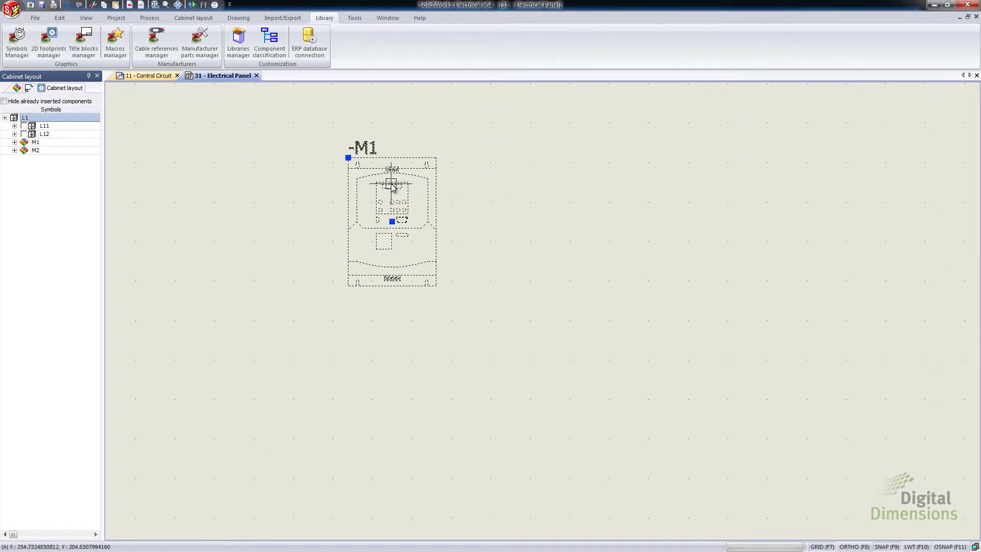
pyautogui.rightClick(391, 187)
pyautogui.moveTo(485, 214)
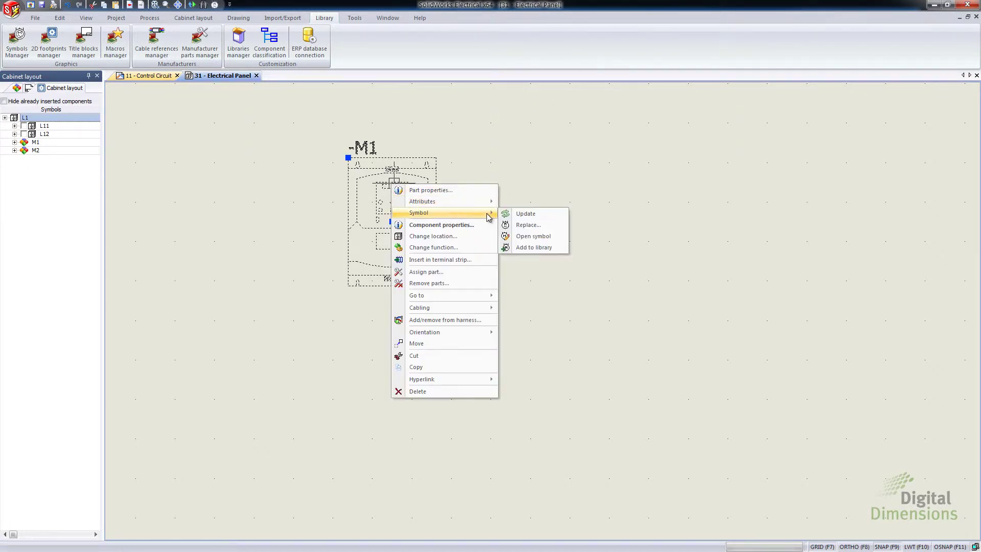
pyautogui.click(526, 225)
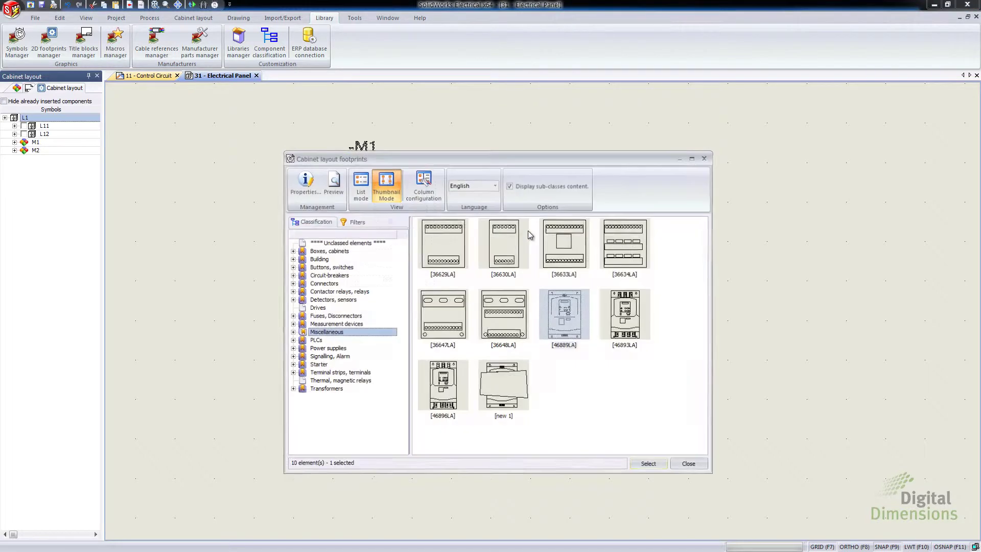
pyautogui.click(513, 391)
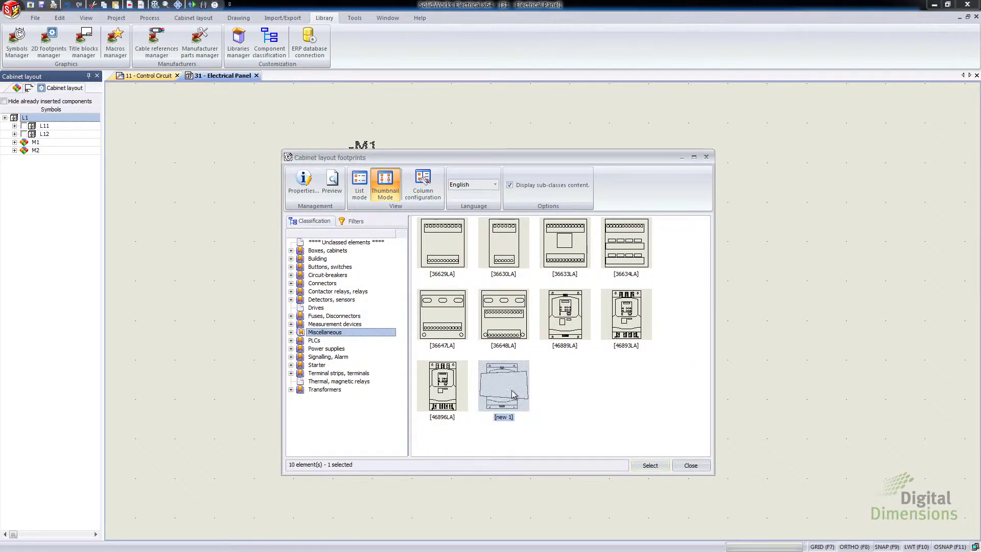
pyautogui.click(648, 464)
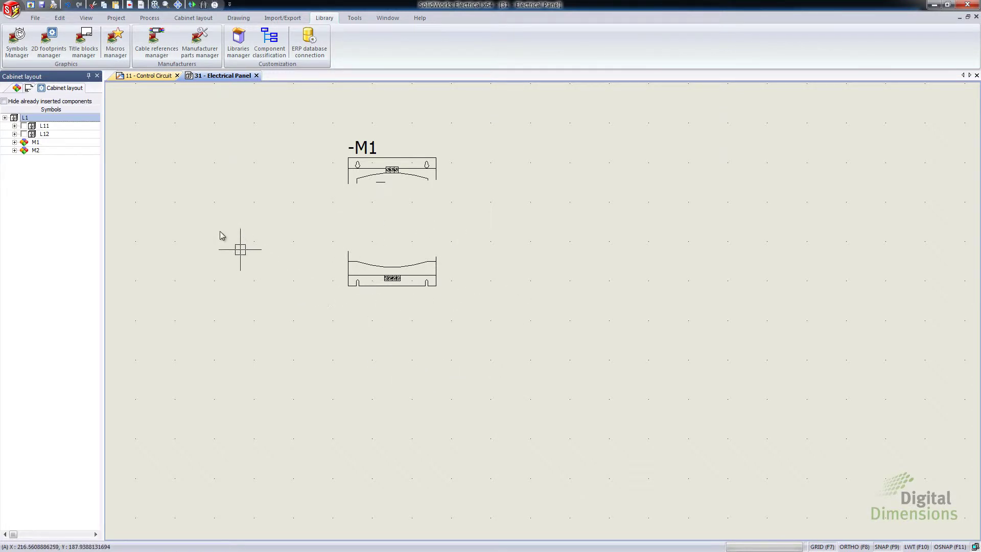
# Insert the 2D footprint of motor M2's part LS112M-4P to the right of M1, using the new 1 symbol
pyautogui.click(14, 150)
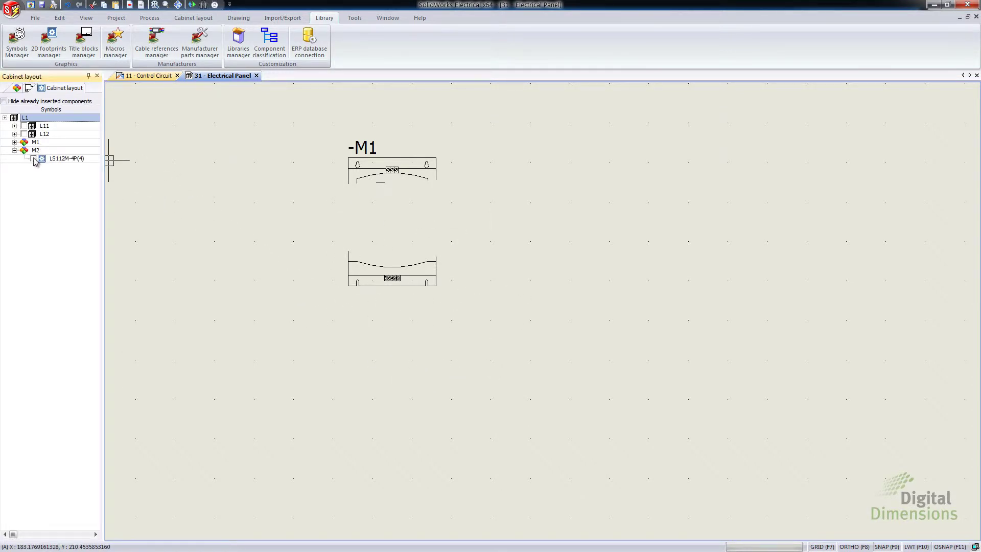
pyautogui.rightClick(53, 158)
pyautogui.click(70, 167)
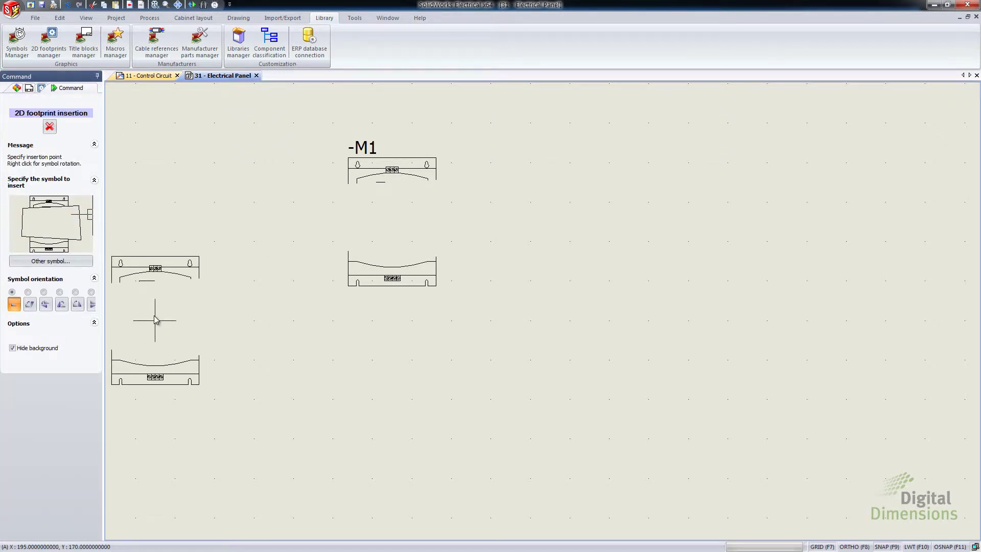
pyautogui.click(608, 241)
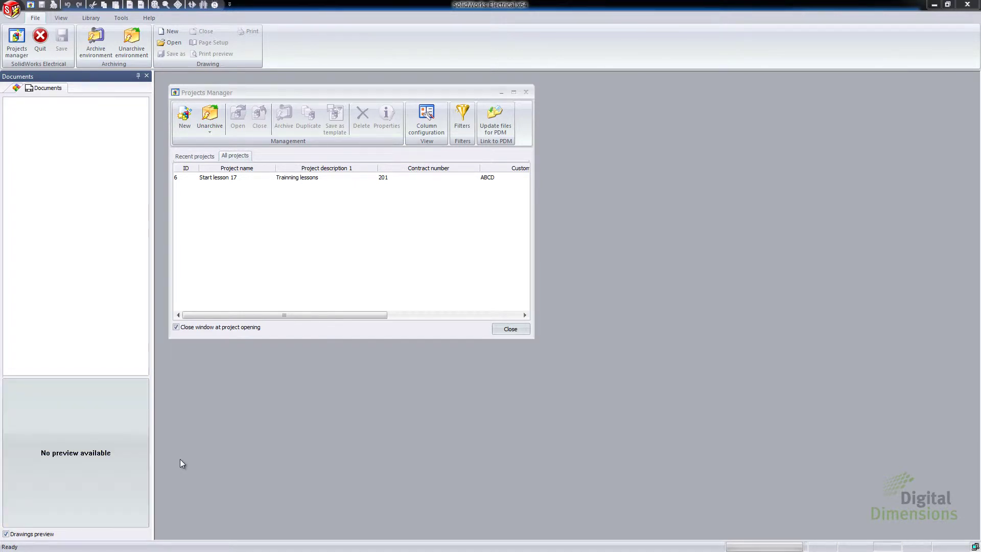
# Unarchive SolidWorks Electrical Whats New 2014.proj.tewzip from the Setup folder, keeping the project name What's New 2014
pyautogui.click(211, 121)
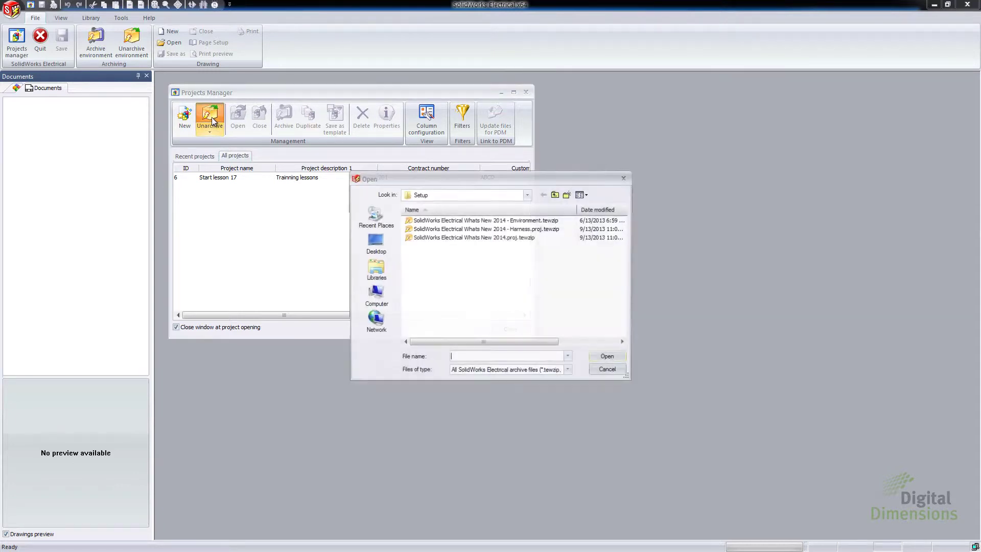
pyautogui.click(436, 237)
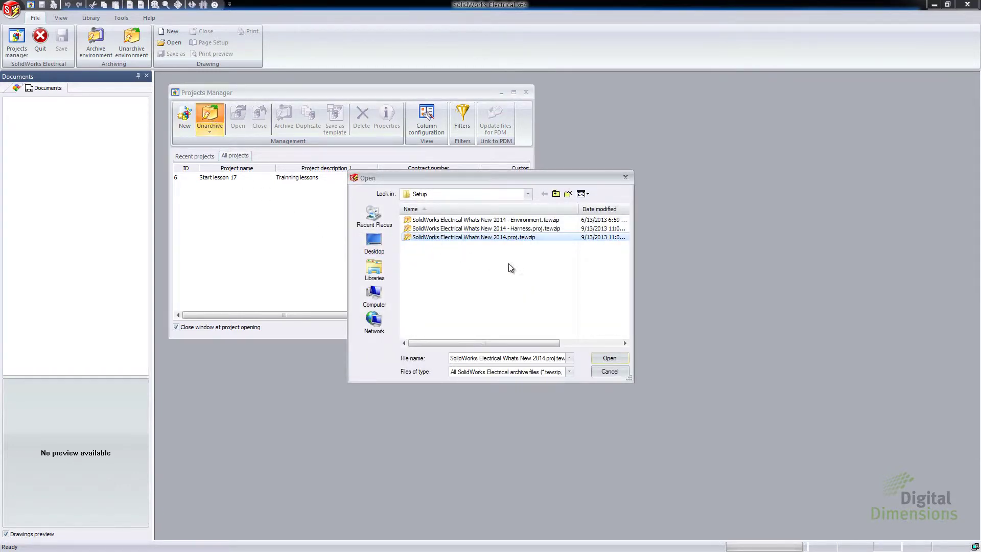
pyautogui.click(607, 357)
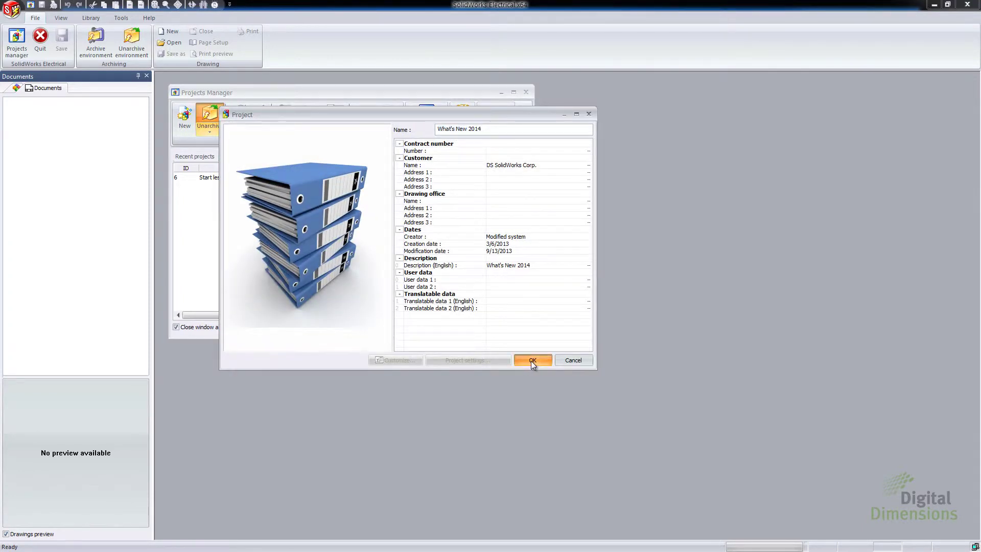
pyautogui.click(531, 361)
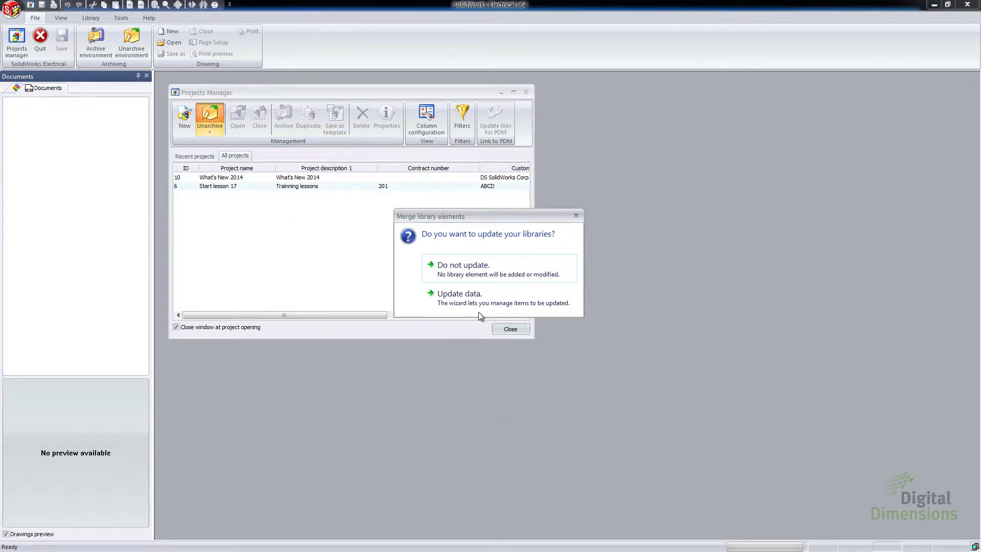
# Choose to update the library data during unarchiving, with symbols, title blocks, cross reference configurations, user data configurations and libraries all selected
pyautogui.click(468, 300)
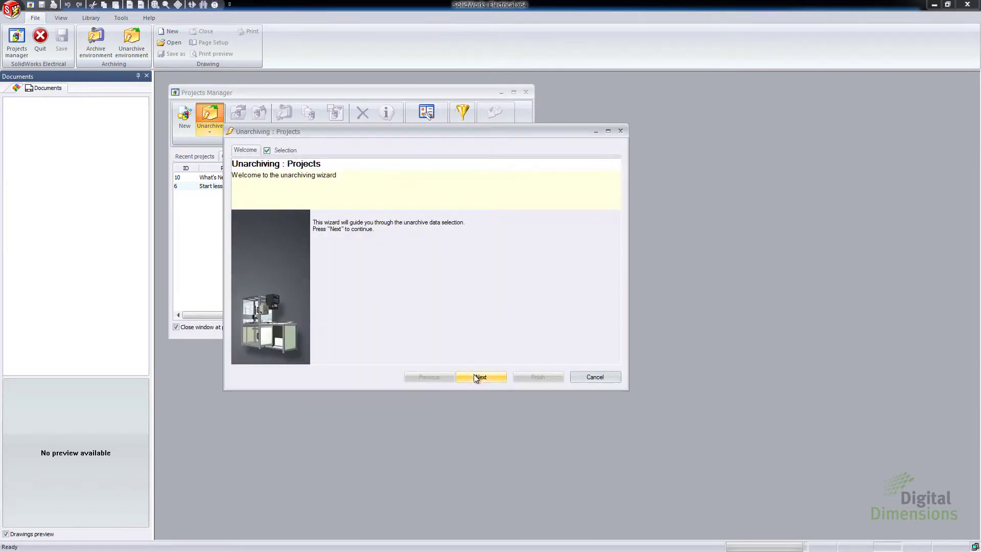
pyautogui.click(478, 376)
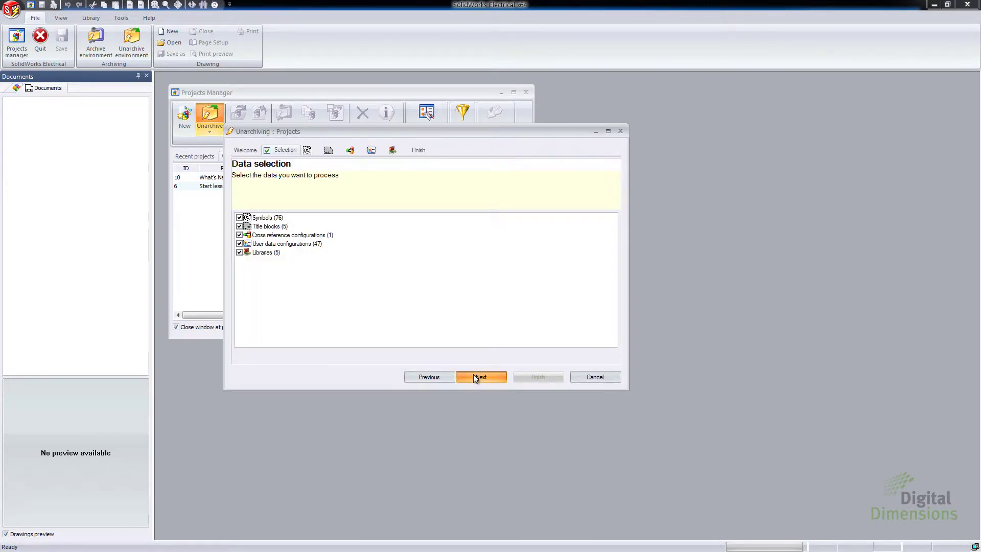
pyautogui.click(474, 378)
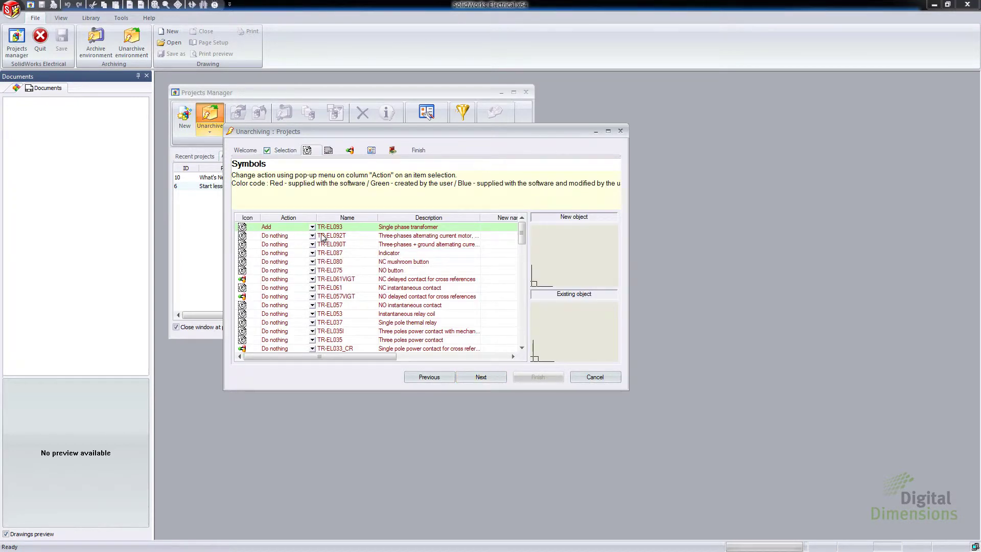
# Examine the preview and properties of the single phase transformer symbol TR-EL093 marked for adding
pyautogui.click(393, 228)
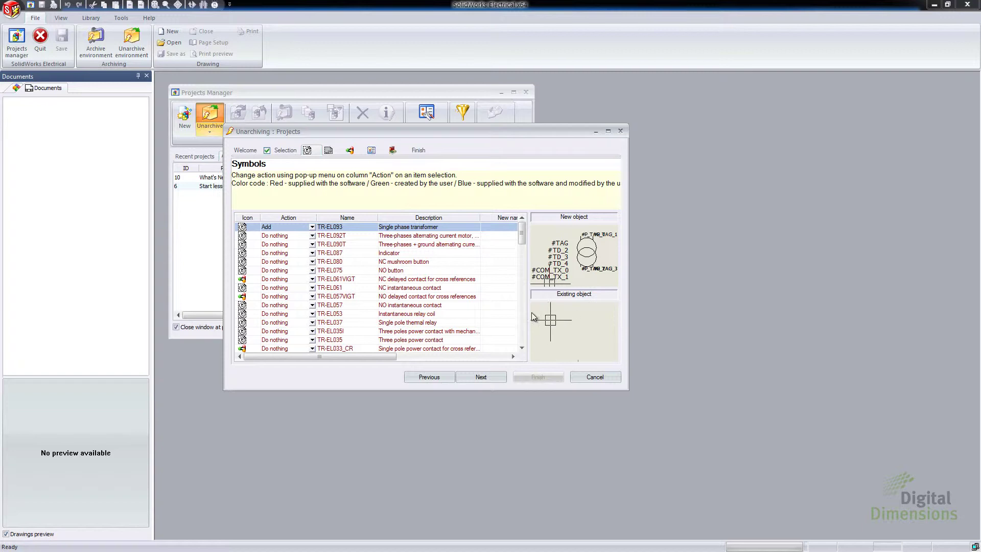
pyautogui.rightClick(290, 227)
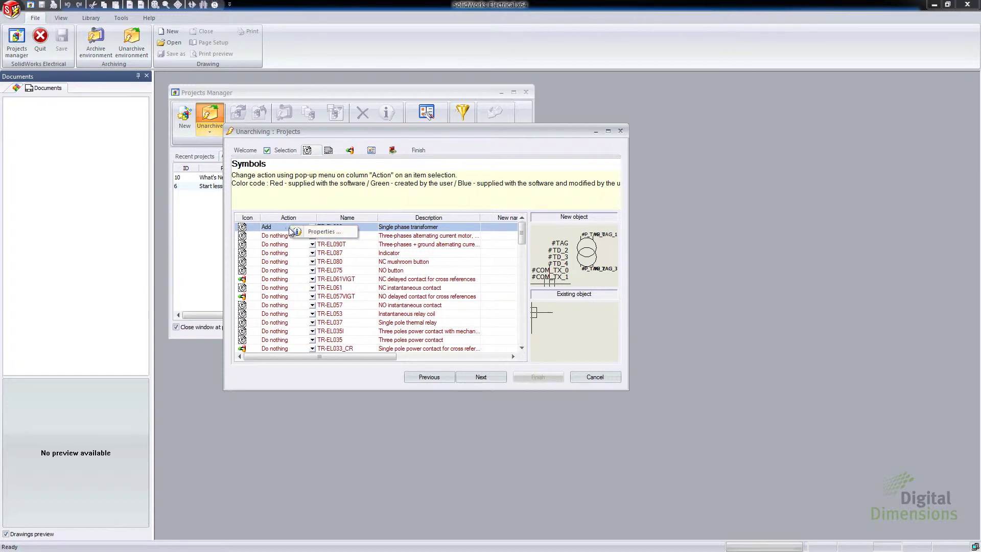
pyautogui.click(323, 235)
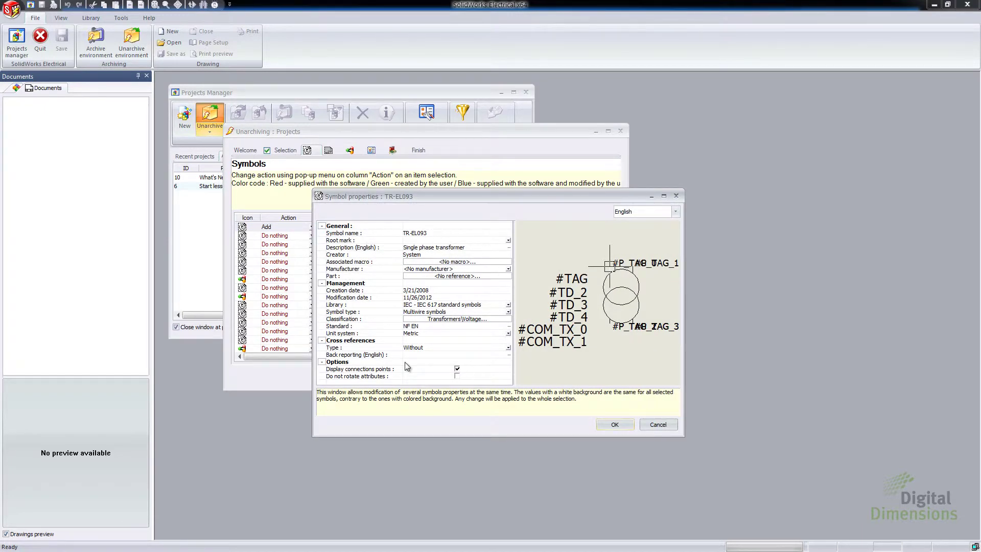
pyautogui.click(615, 425)
# Accept the proposed actions for all remaining library categories, run the library update and close its report
pyautogui.click(495, 375)
pyautogui.click(495, 376)
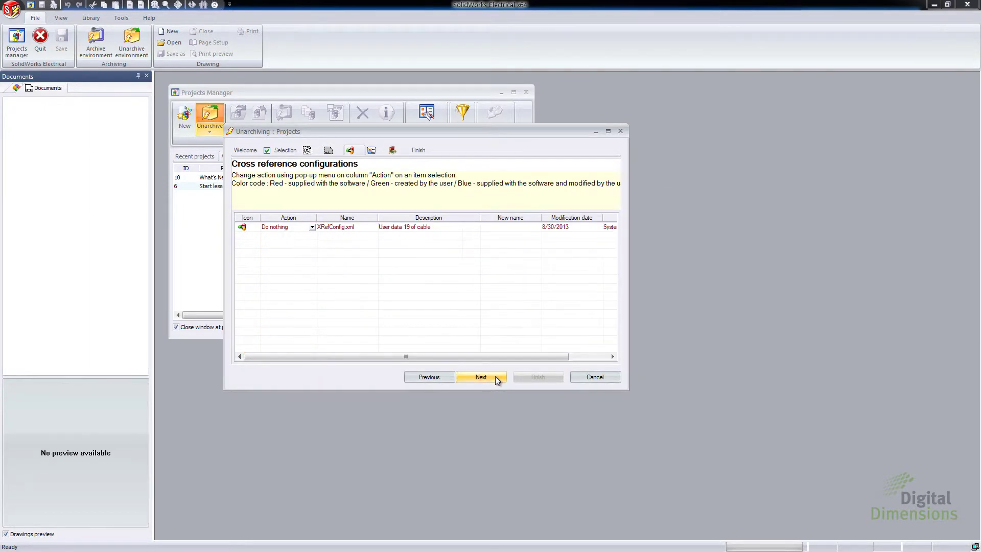
pyautogui.click(495, 376)
pyautogui.click(495, 376)
pyautogui.click(495, 376)
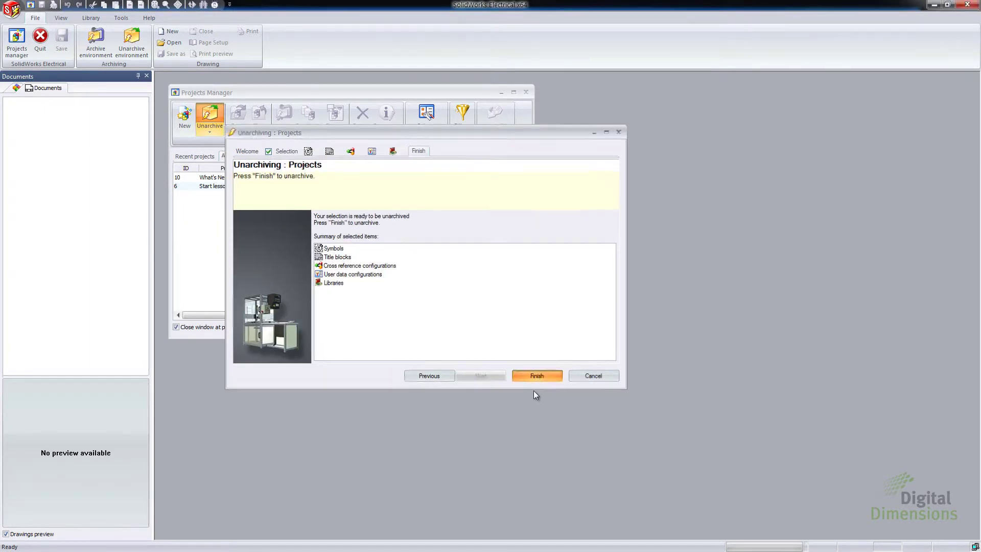
pyautogui.click(537, 377)
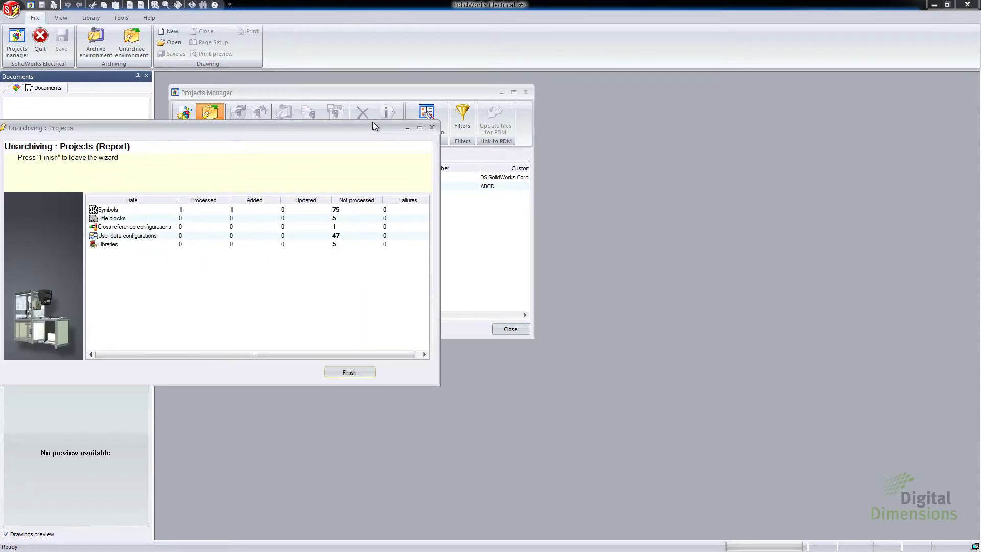
pyautogui.moveTo(372, 122); pyautogui.dragTo(468, 137)
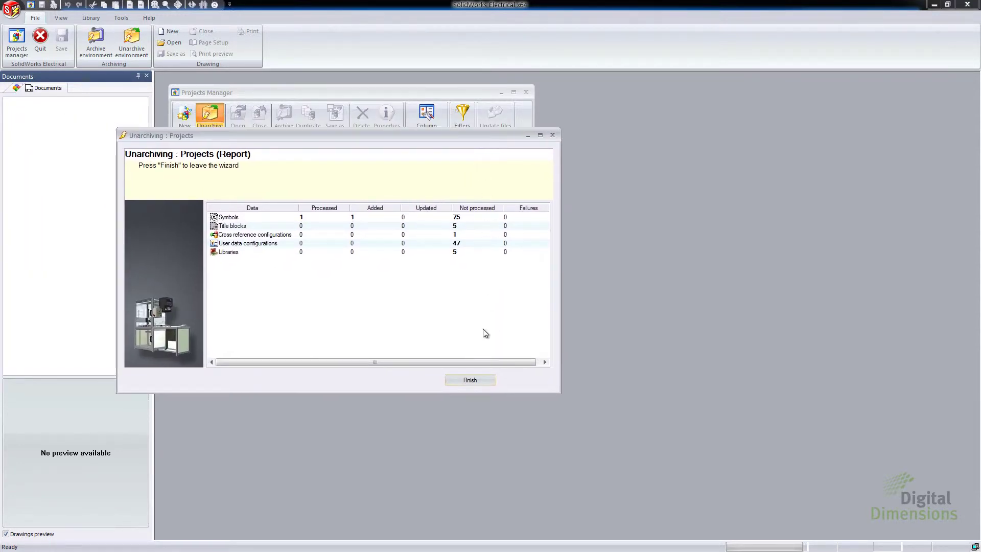
pyautogui.click(472, 379)
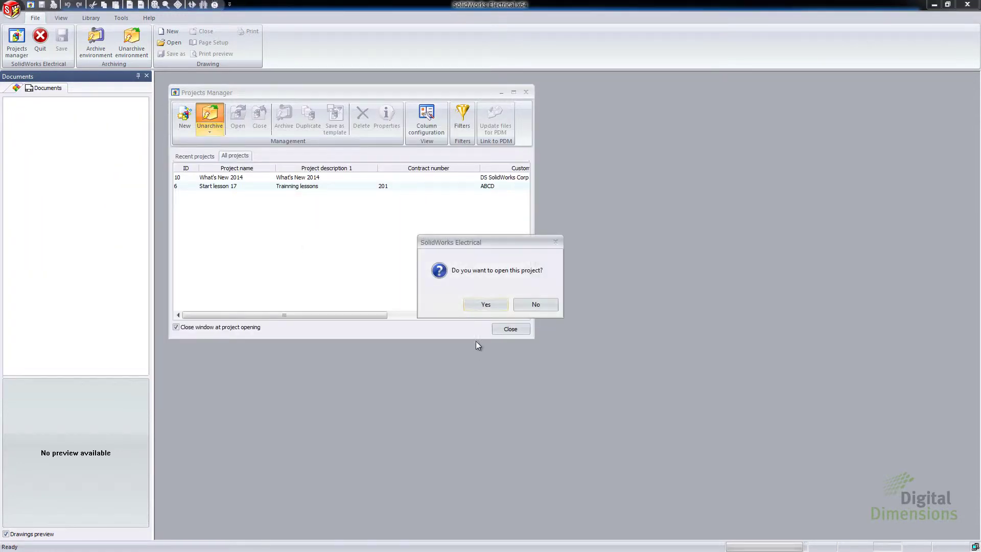
# Open the unarchived What's New 2014 project and its 10 - Power Circuit drawing from the Schematics folder
pyautogui.click(475, 306)
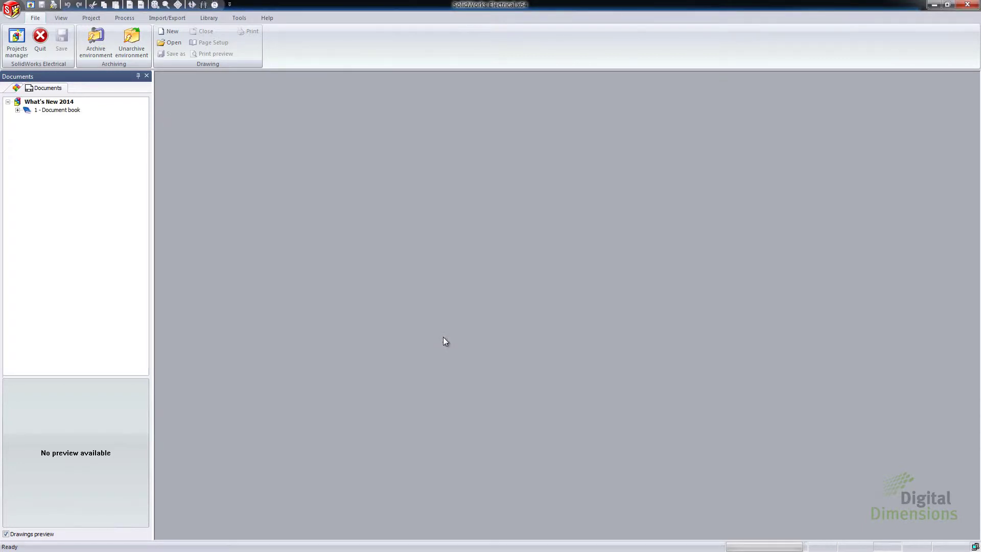
pyautogui.click(18, 110)
pyautogui.click(27, 134)
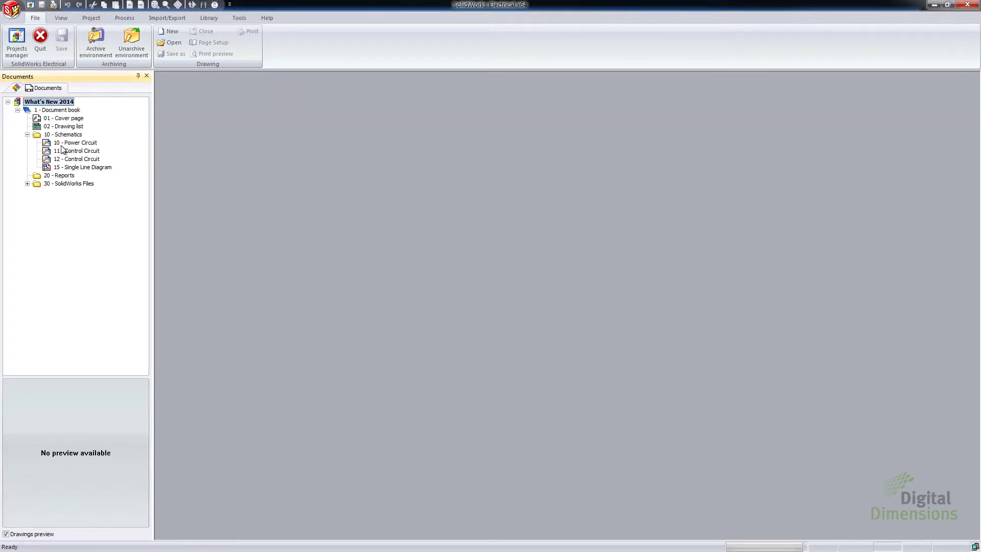
pyautogui.doubleClick(75, 142)
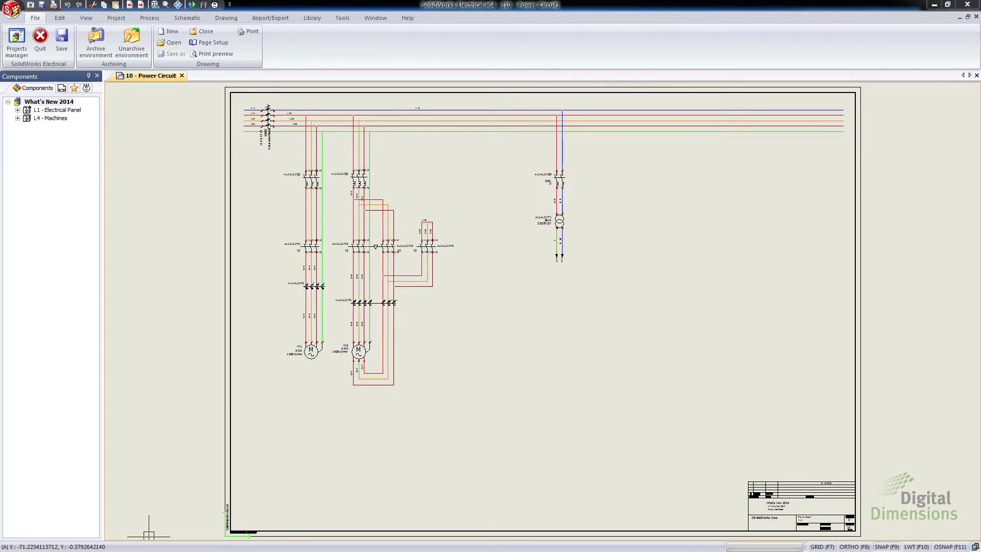
# Search the whole What's New 2014 project for the component with mark s3
pyautogui.rightClick(36, 105)
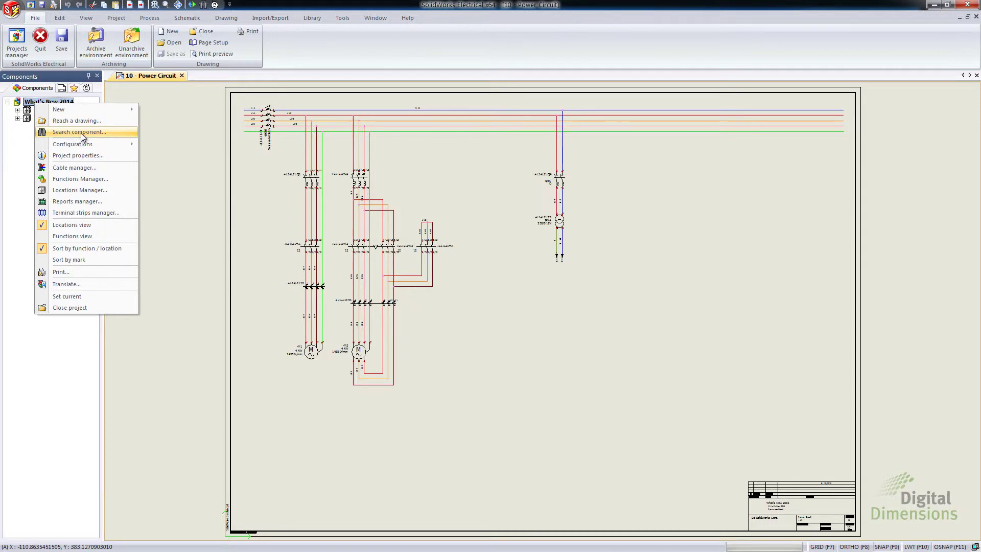
pyautogui.click(151, 140)
pyautogui.rightClick(61, 110)
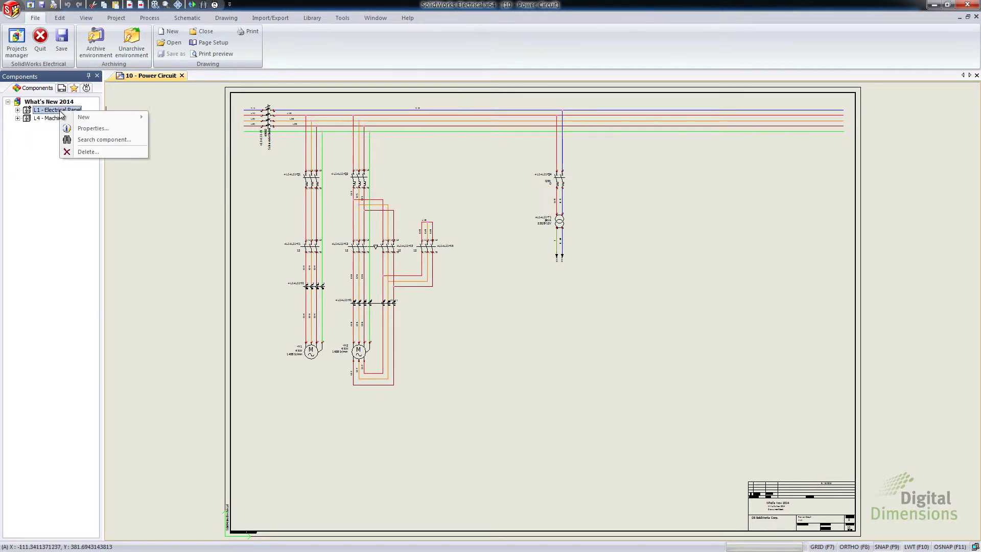
pyautogui.click(98, 139)
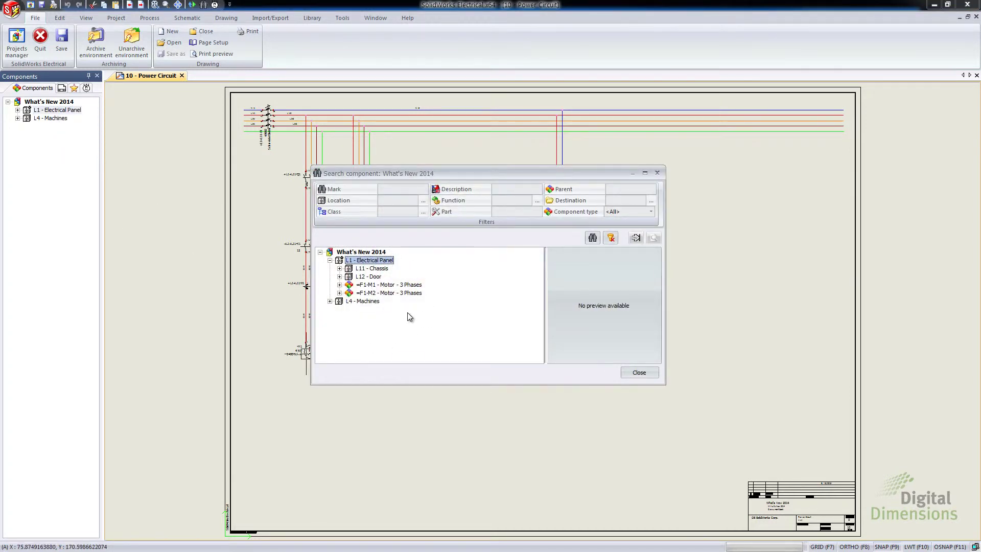
pyautogui.click(367, 252)
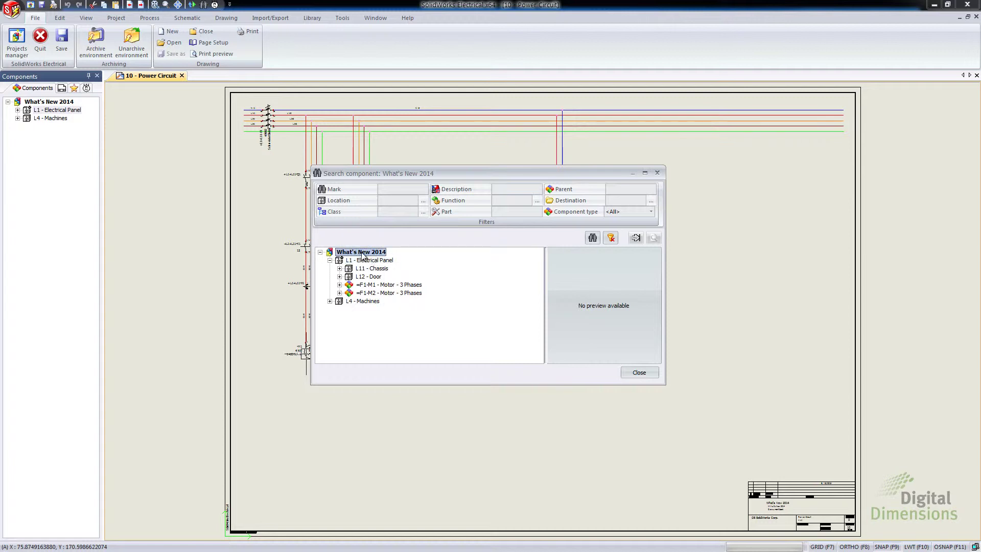
pyautogui.click(399, 189)
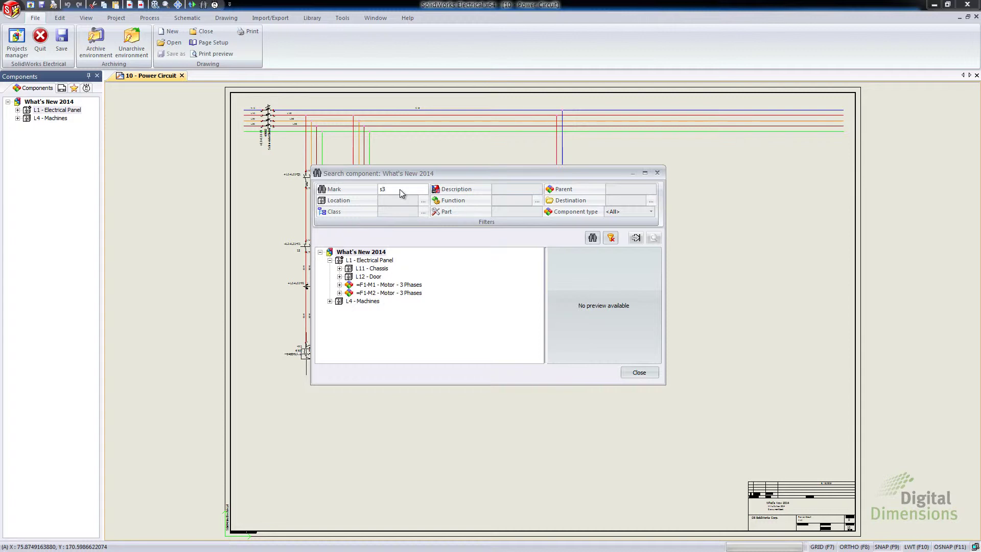
pyautogui.press('Return')
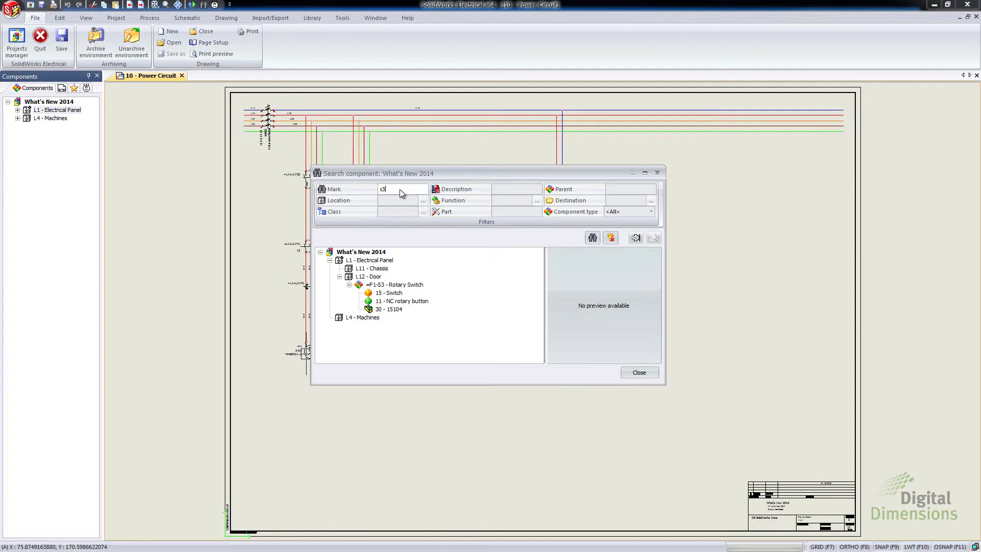
# Preview the rotary switch's entries in the search results: 15 - Switch, 11 - NC rotary button and 30 - 15104
pyautogui.click(387, 293)
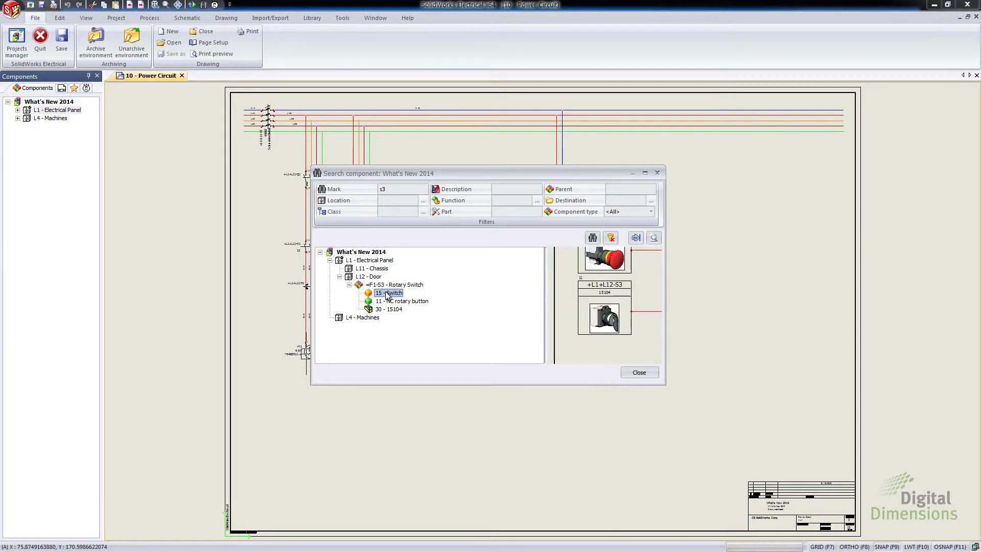
pyautogui.click(389, 302)
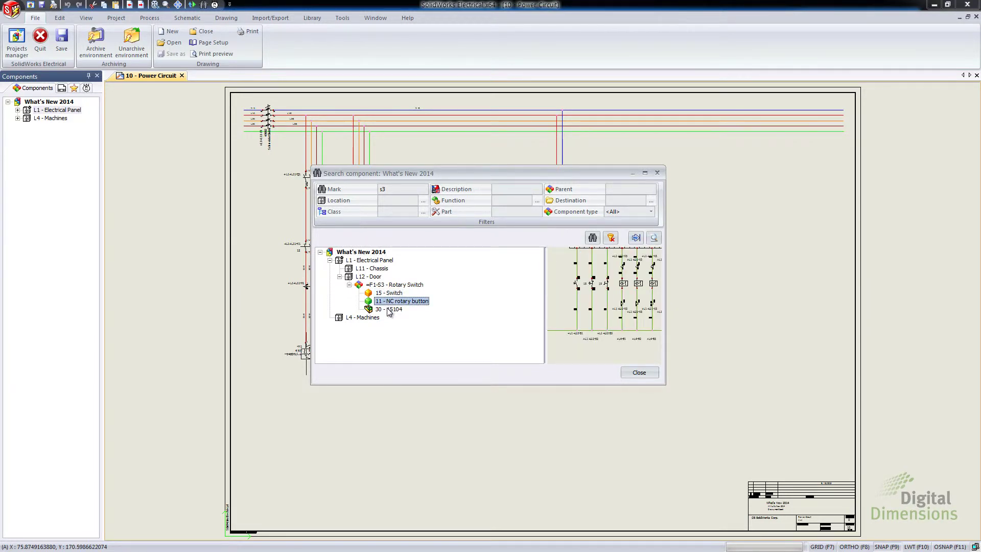
pyautogui.click(389, 309)
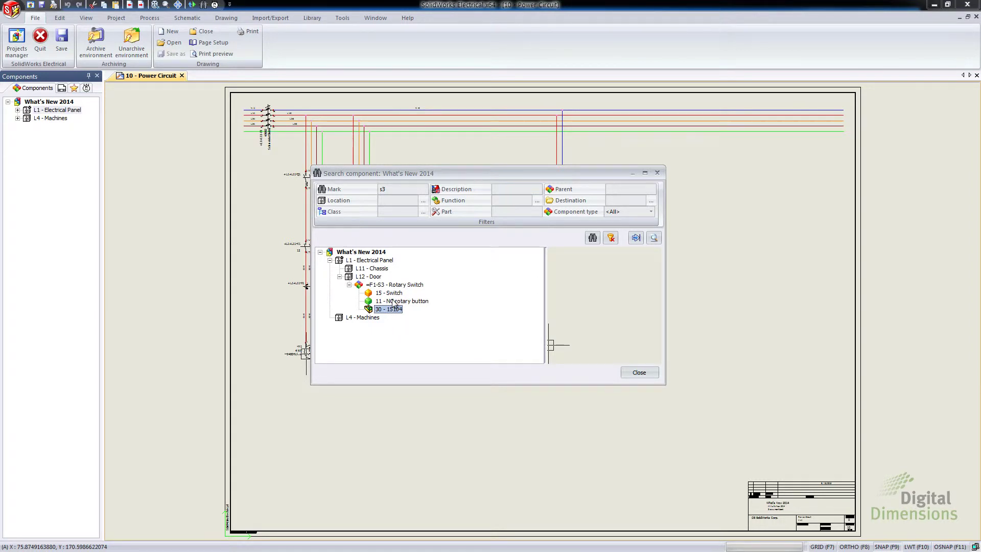
pyautogui.click(393, 303)
pyautogui.click(388, 293)
# Go to the drawing containing the 15 - Switch entry, move the search window clear of the symbol and close the search
pyautogui.rightClick(390, 295)
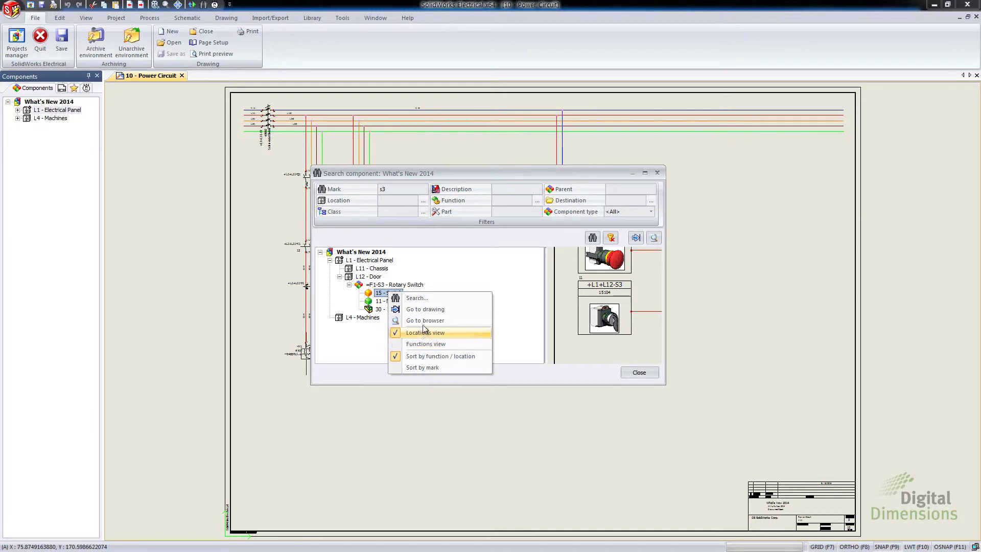
pyautogui.click(421, 309)
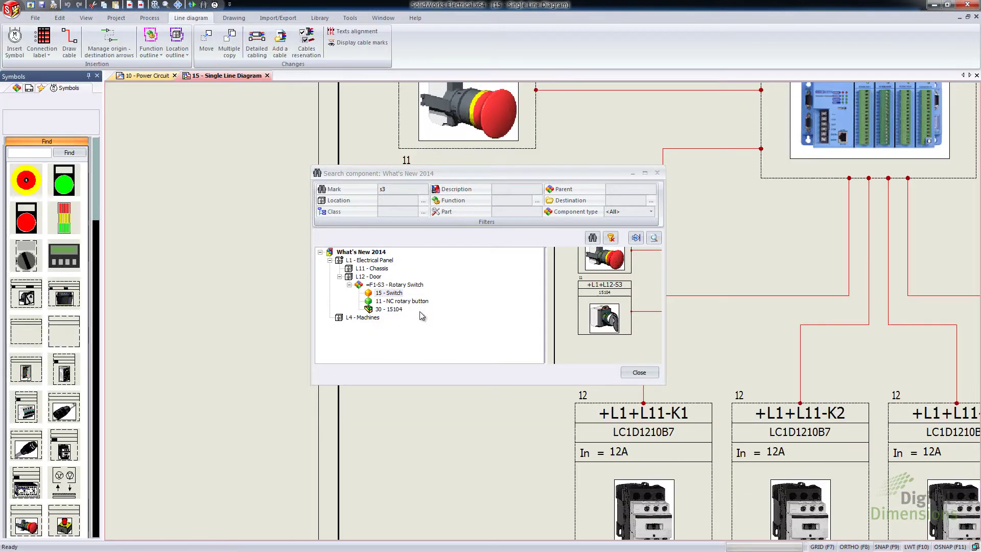
pyautogui.moveTo(461, 203); pyautogui.dragTo(439, 223)
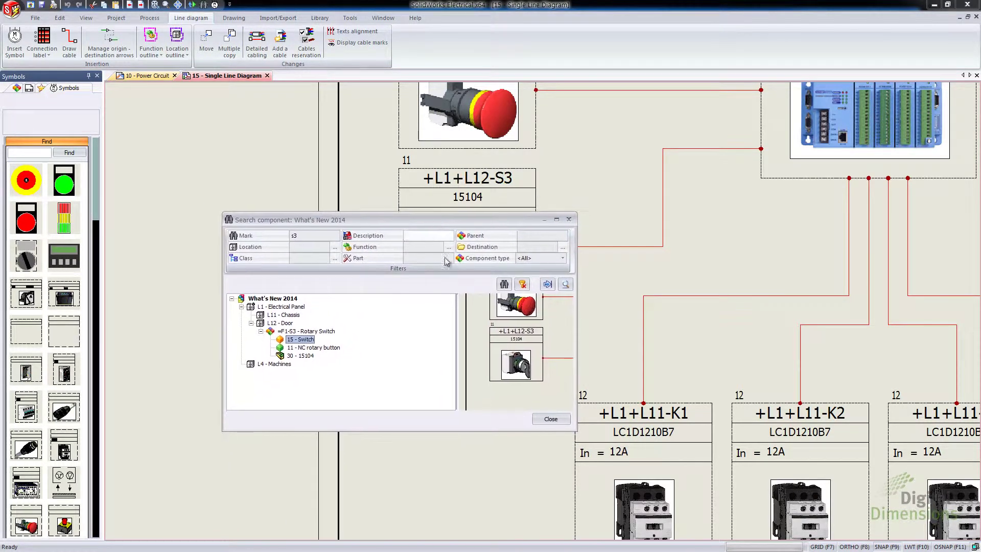
pyautogui.click(551, 418)
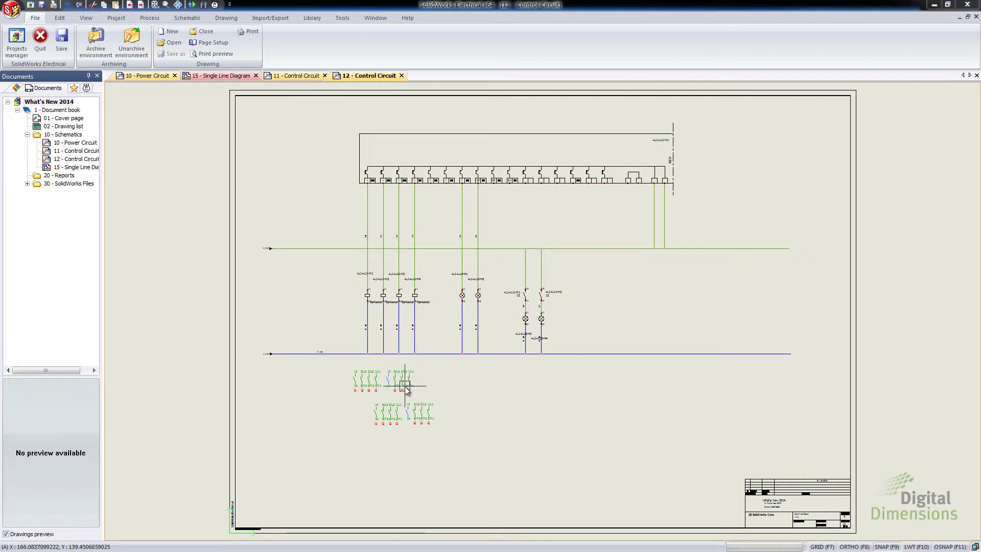
# Examine the general, parent in table, parent in line and symbol settings of a contactor's cross reference style in 12 - Control Circuit
pyautogui.scroll(5, 407, 388)
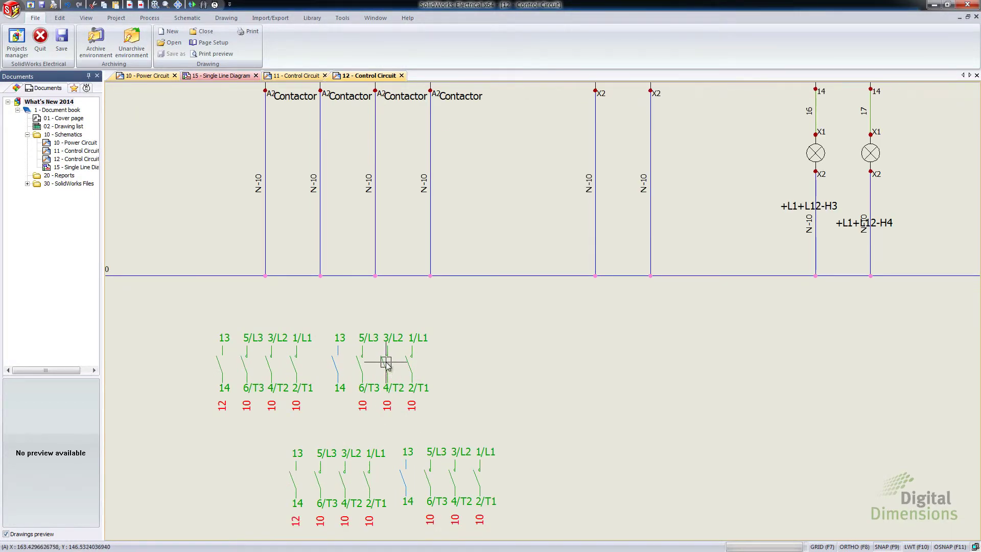
pyautogui.rightClick(386, 361)
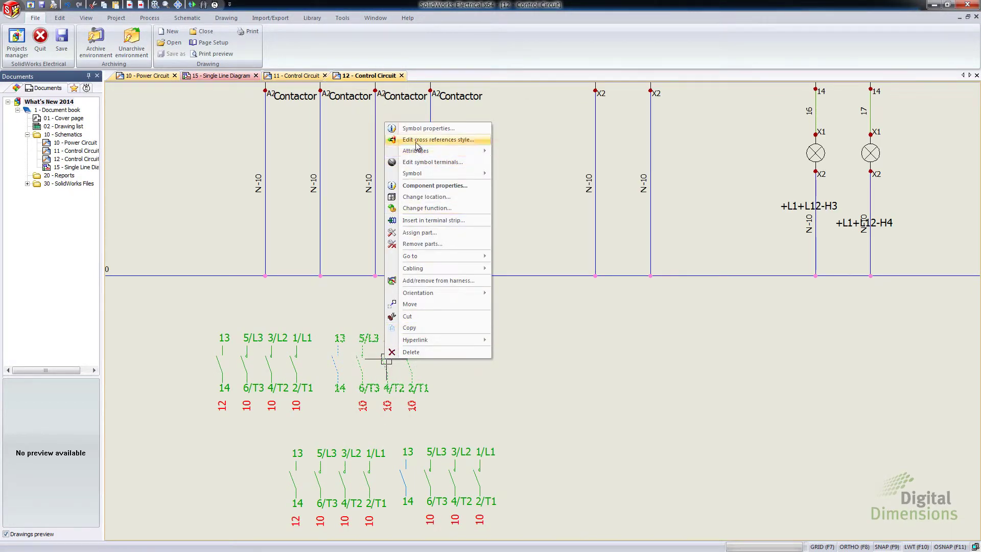
pyautogui.click(461, 146)
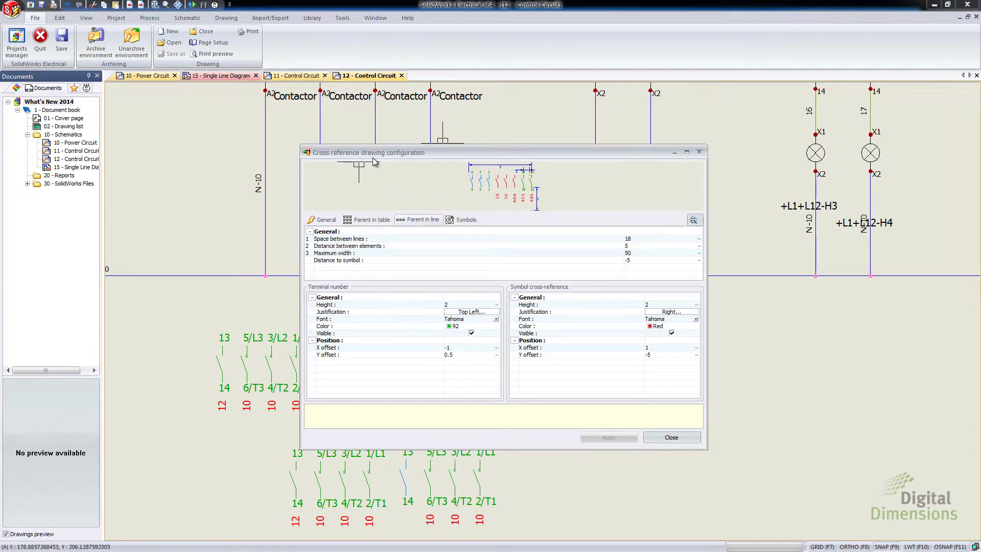
pyautogui.click(324, 220)
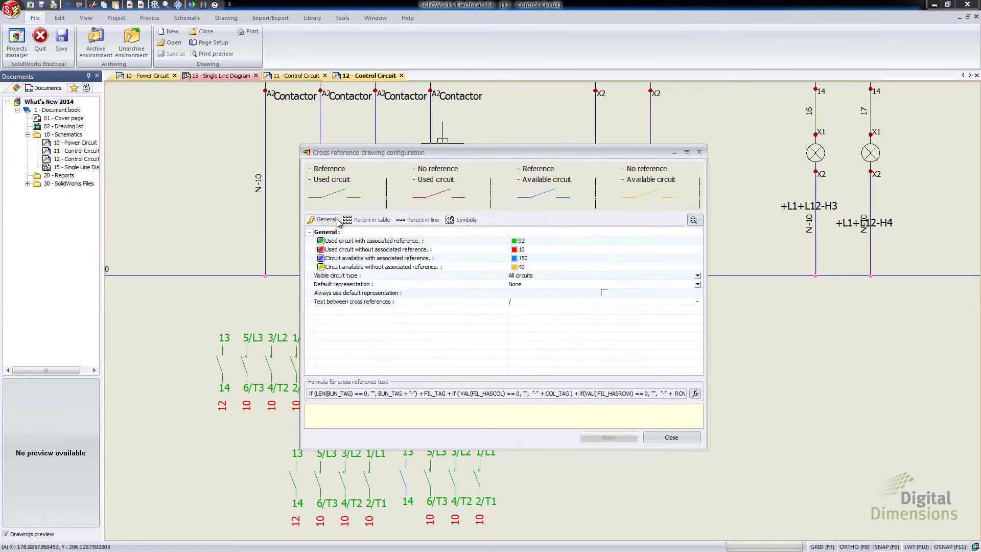
pyautogui.click(370, 221)
pyautogui.click(424, 224)
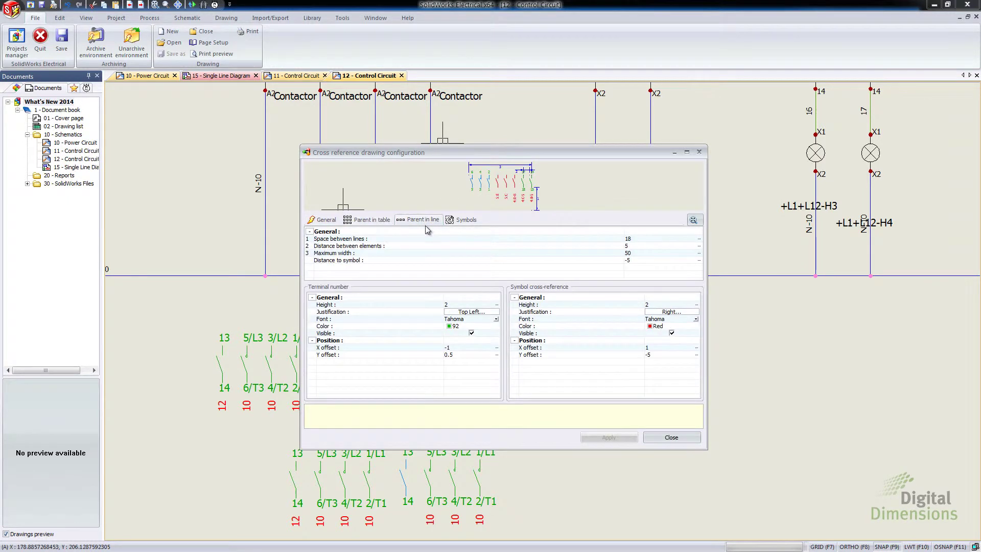
pyautogui.click(463, 220)
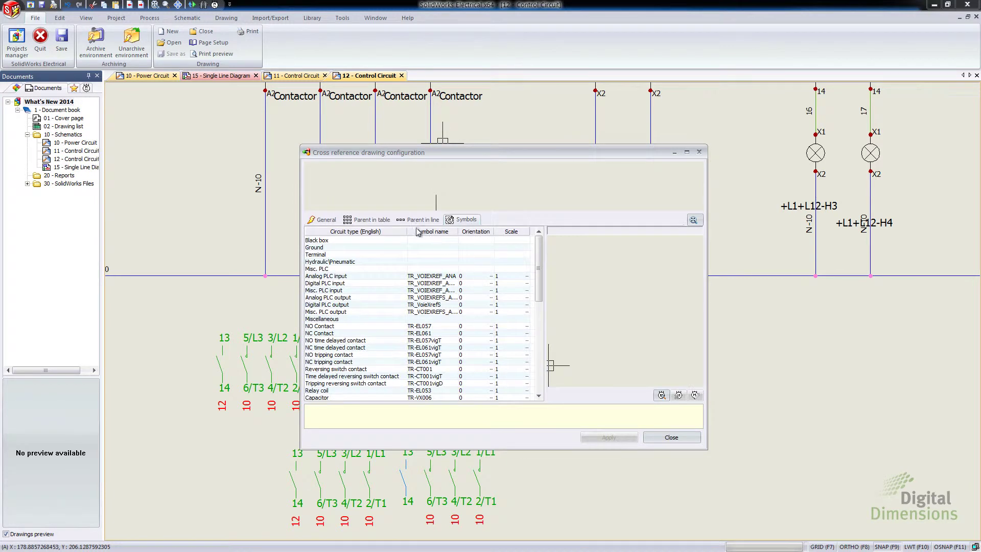
pyautogui.click(673, 436)
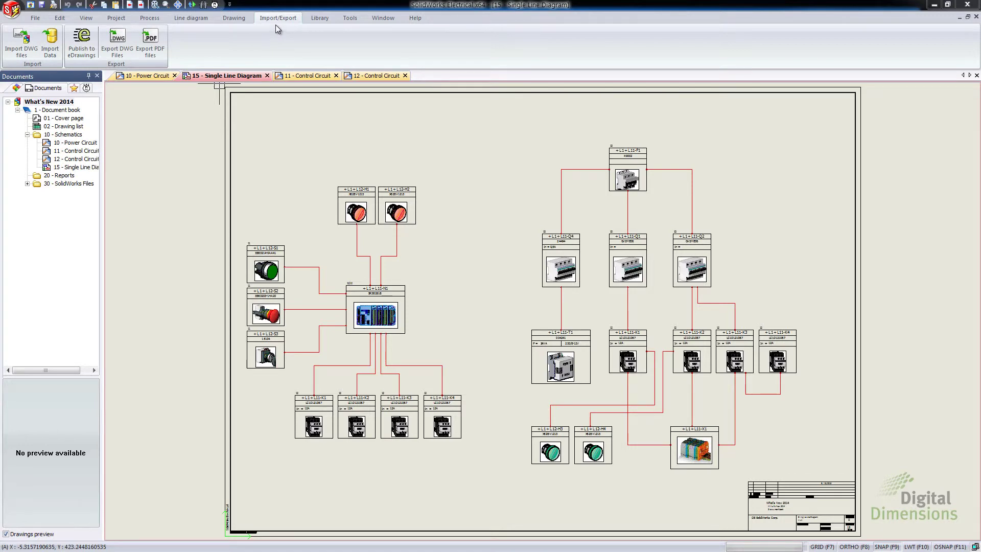
# Export the project drawings to 1-What's new 2014.pdf on the Desktop with bookmarks and hyperlinks, replacing the existing file
pyautogui.click(152, 43)
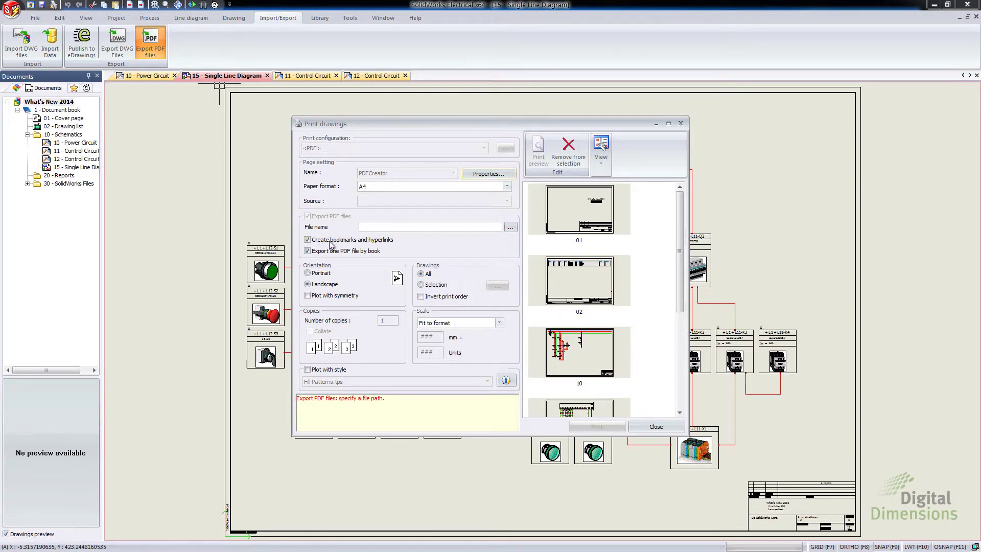
pyautogui.moveTo(331, 244)
pyautogui.click(511, 228)
pyautogui.doubleClick(445, 271)
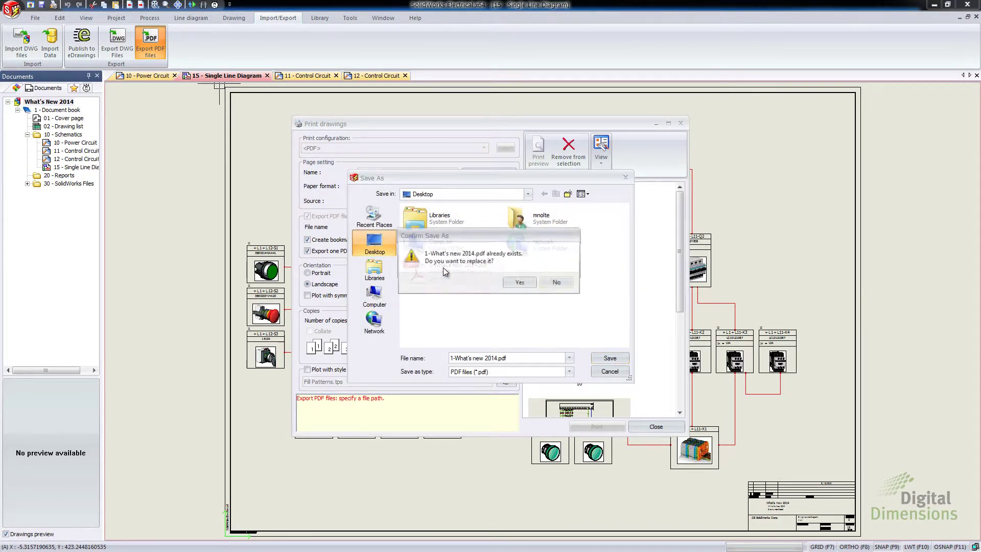
pyautogui.click(519, 282)
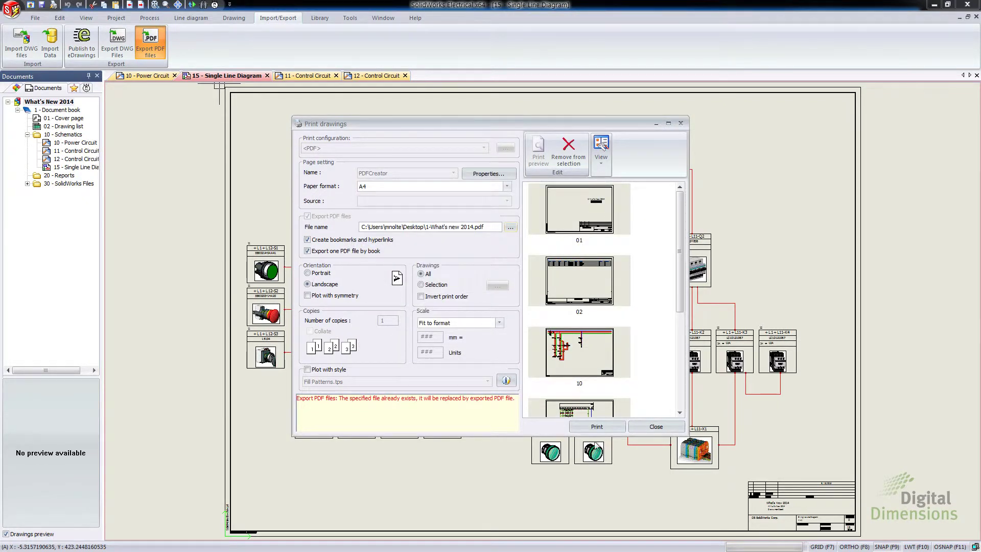
pyautogui.click(608, 426)
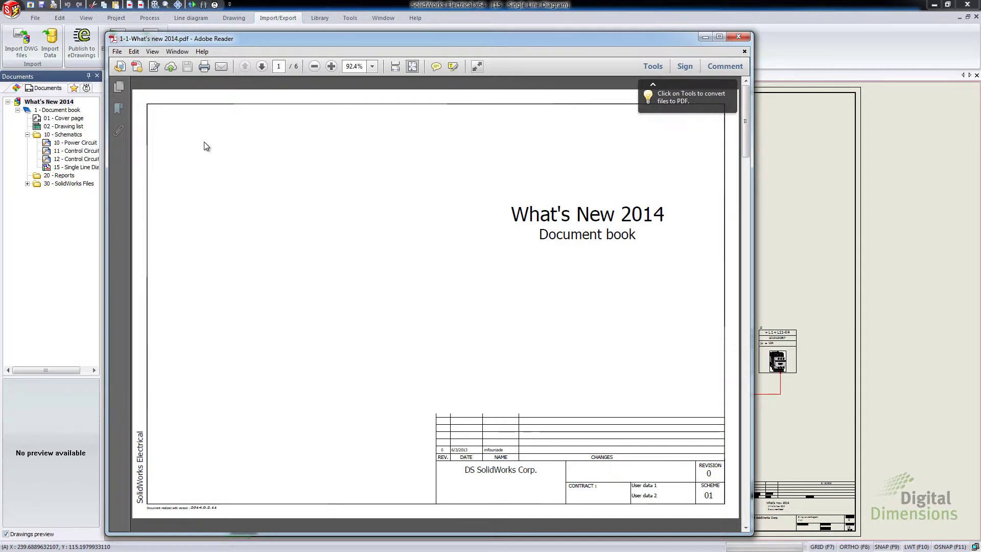
# Browse the exported PDF's document bookmarks through 01 - Cover page, 02 - Drawing list and 10 - Schematics to the 10 - Power Circuit page
pyautogui.click(120, 109)
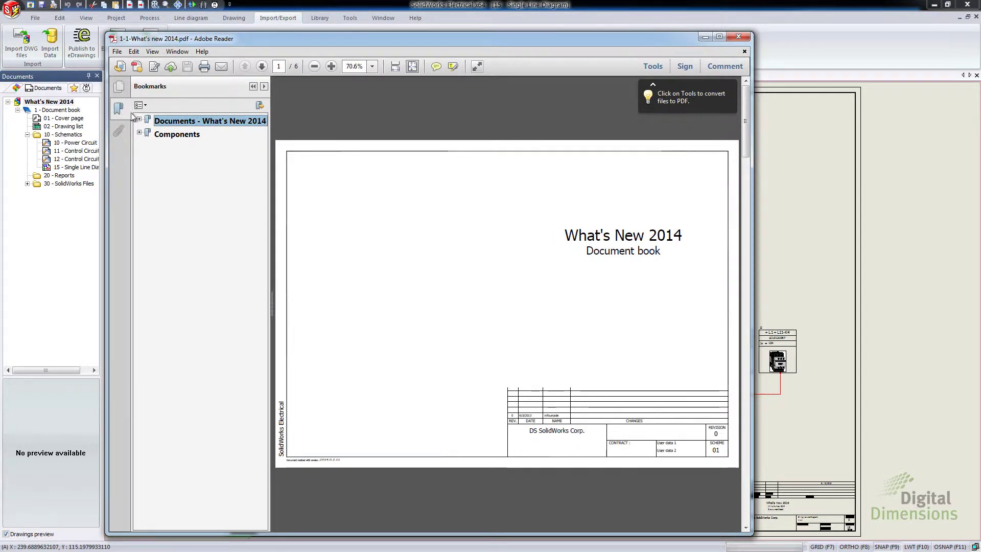
pyautogui.click(140, 120)
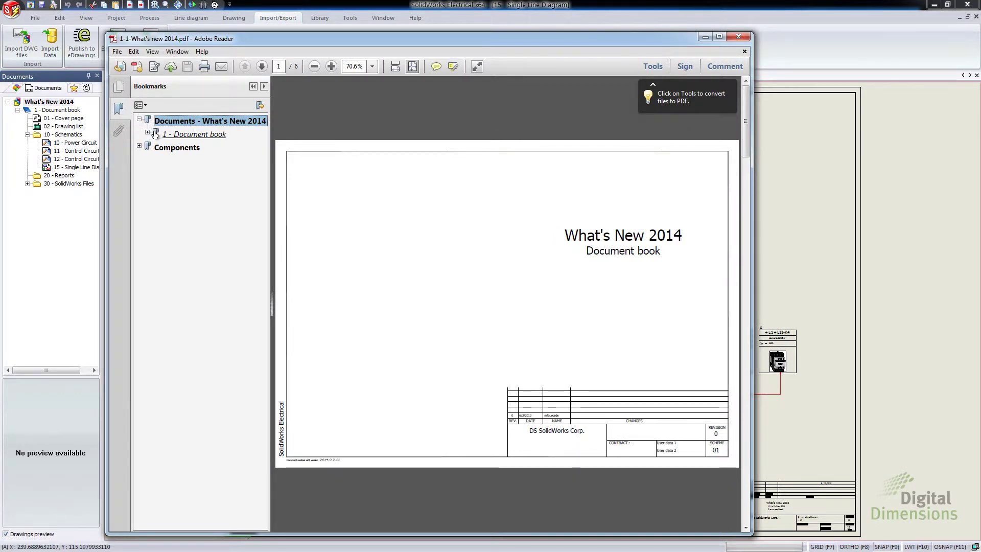
pyautogui.click(148, 133)
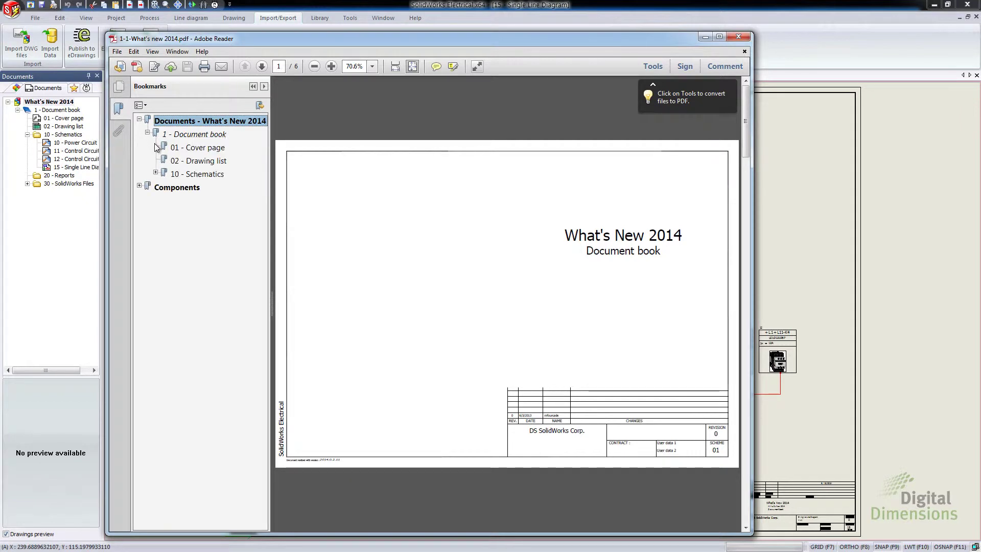
pyautogui.click(190, 149)
pyautogui.click(205, 163)
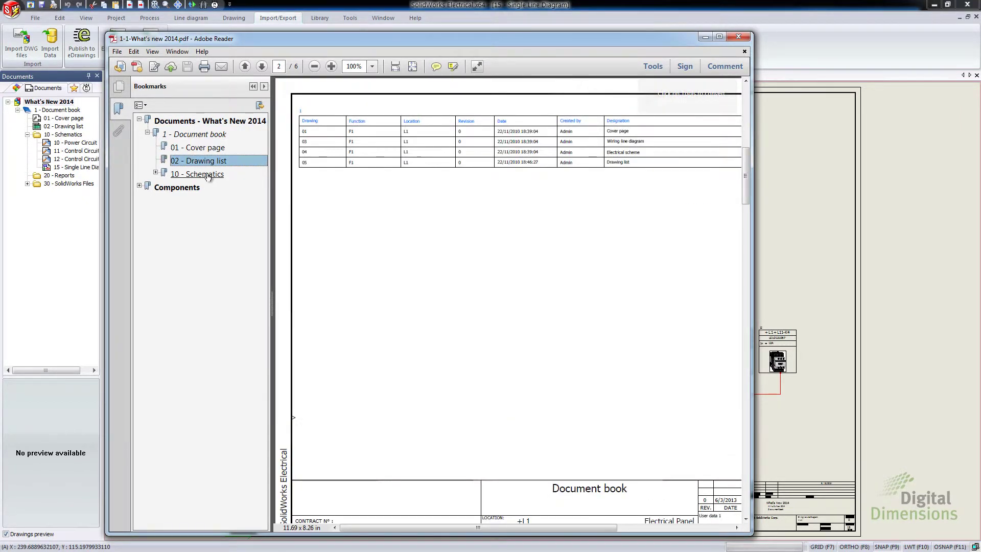
pyautogui.click(196, 174)
pyautogui.click(158, 173)
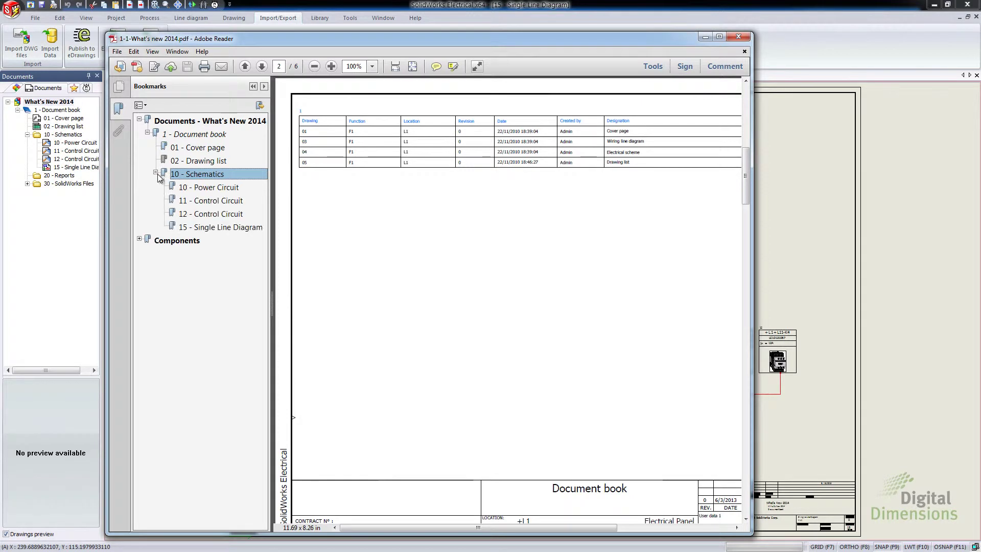
pyautogui.click(202, 188)
pyautogui.click(540, 303)
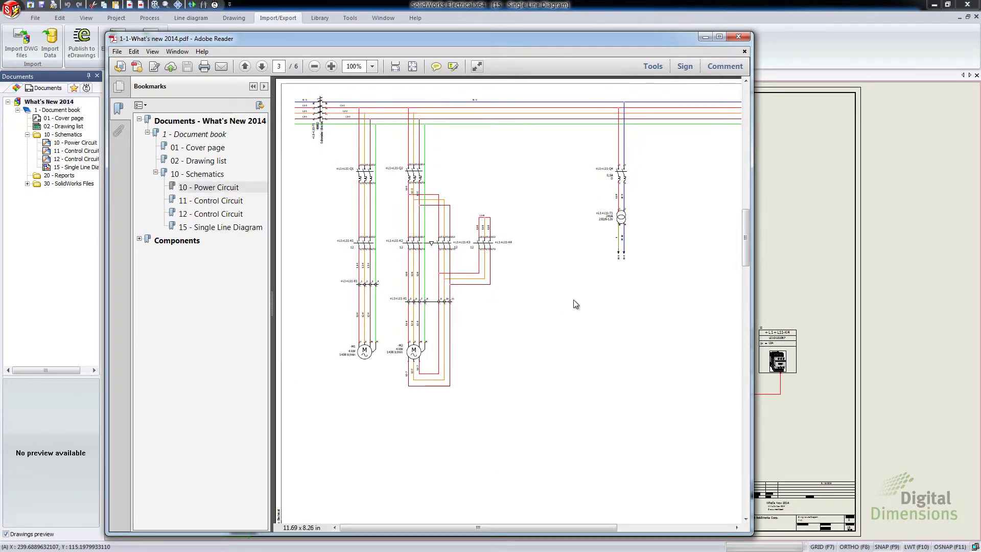
pyautogui.moveTo(529, 310); pyautogui.dragTo(409, 231, button='middle')
# Expand the PDF's component bookmarks down to L11 - Chassis and jump to the 4 poles disconnector-fuse of F1 - Disconnector
pyautogui.click(138, 241)
pyautogui.click(138, 240)
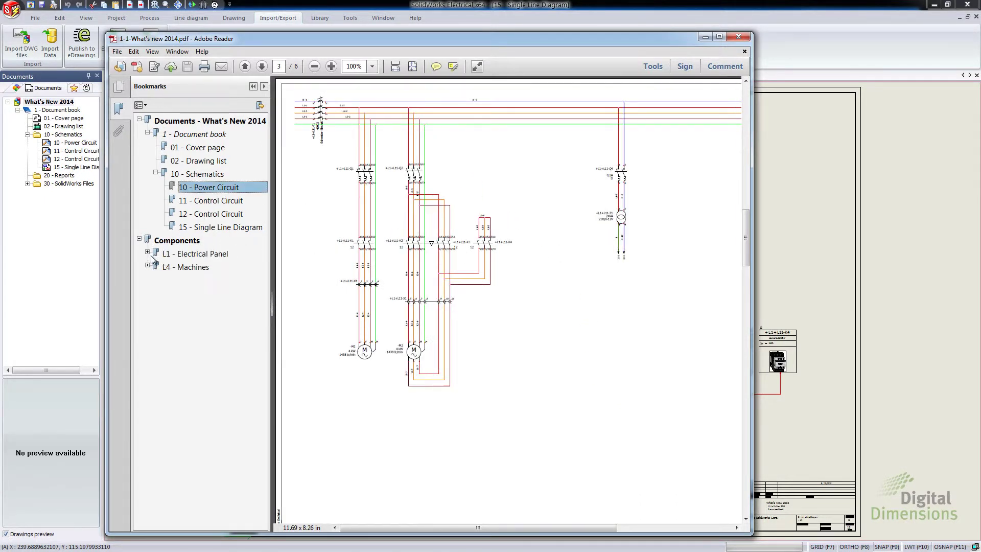
pyautogui.click(153, 257)
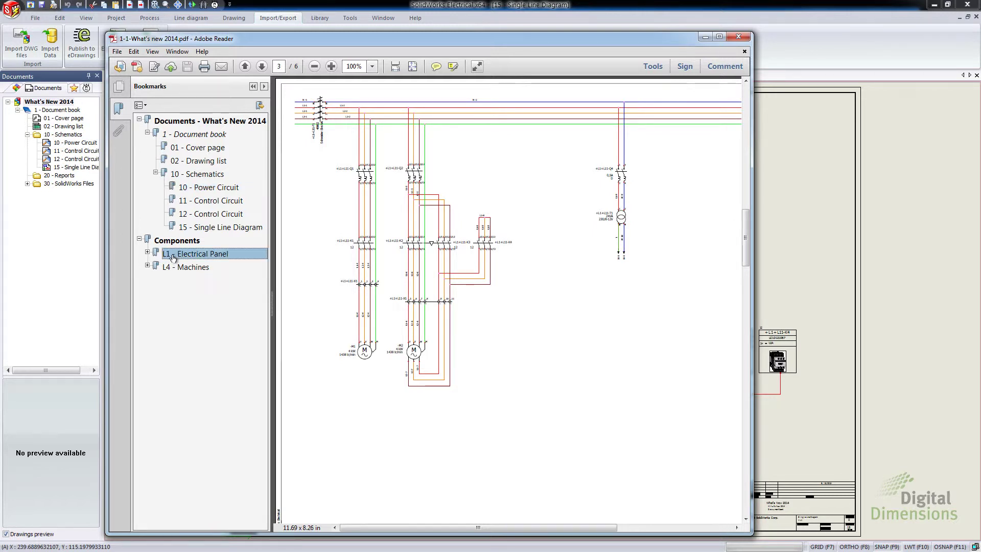
pyautogui.click(148, 252)
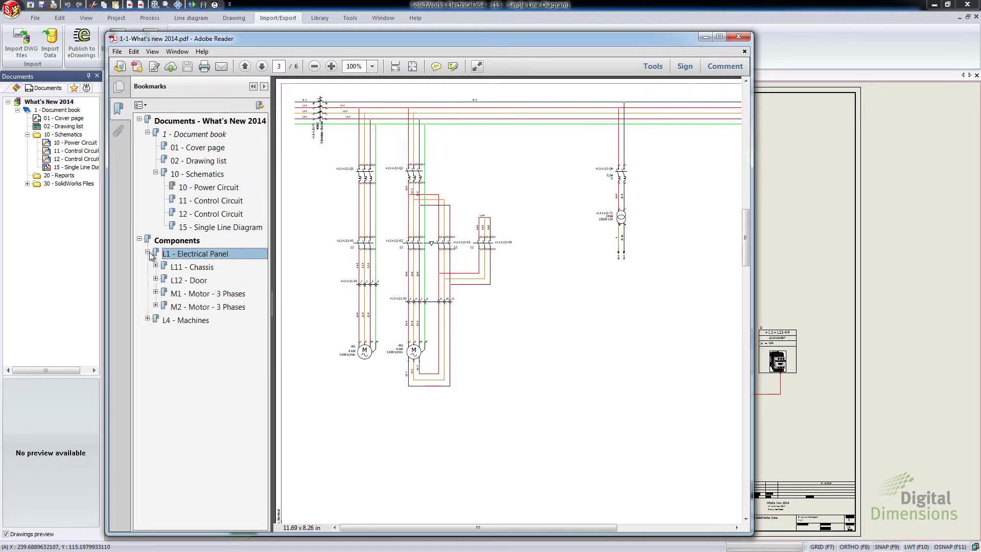
pyautogui.click(147, 252)
pyautogui.click(147, 252)
pyautogui.click(155, 265)
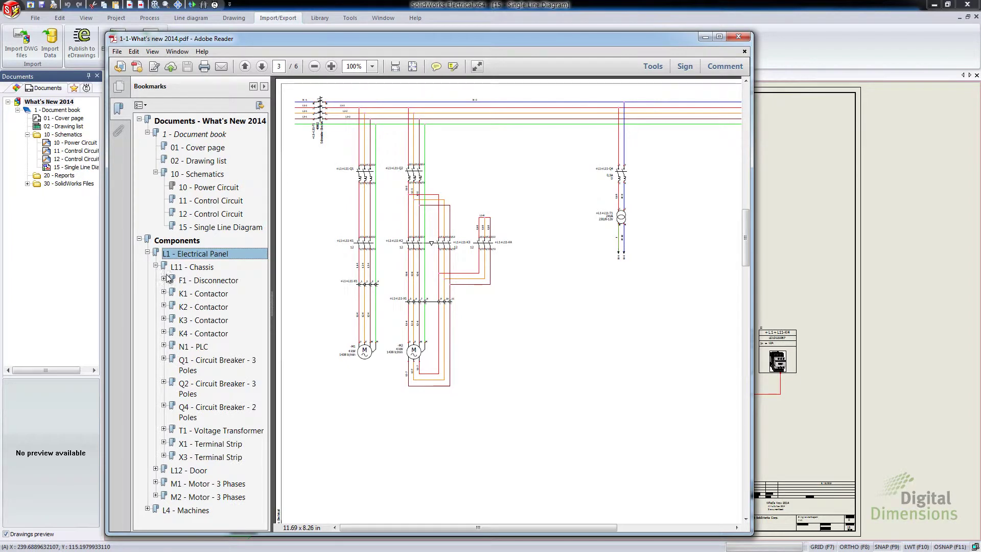
pyautogui.click(163, 279)
pyautogui.click(204, 317)
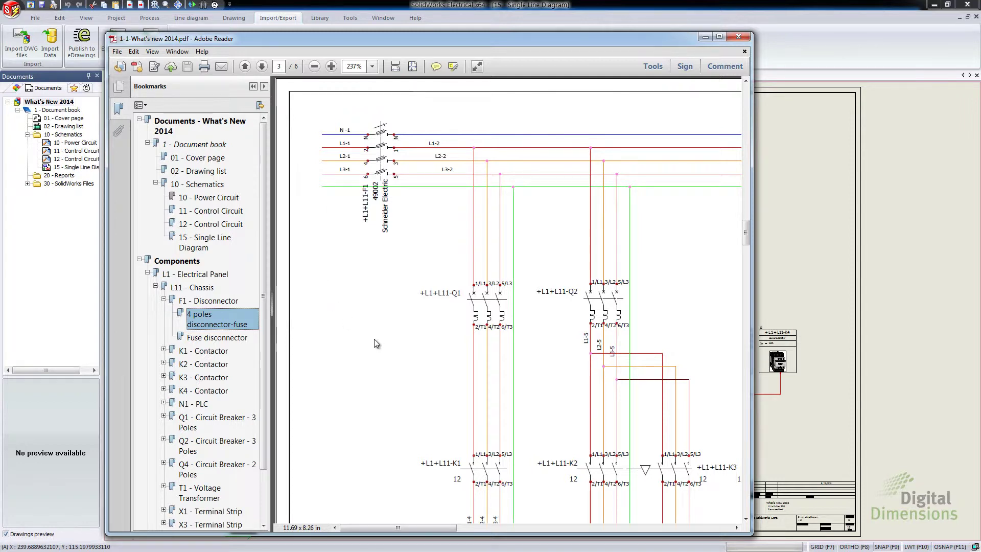
# View the occurrences of K1 - Contactor through its PDF bookmarks, from the three poles power contact to the instantaneous relay coil
pyautogui.click(163, 350)
pyautogui.click(204, 369)
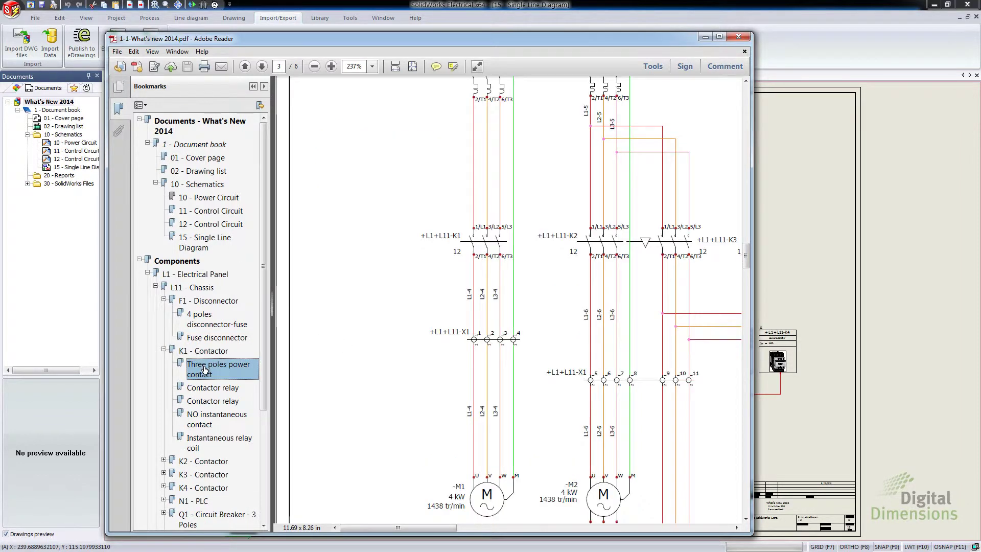
pyautogui.click(212, 401)
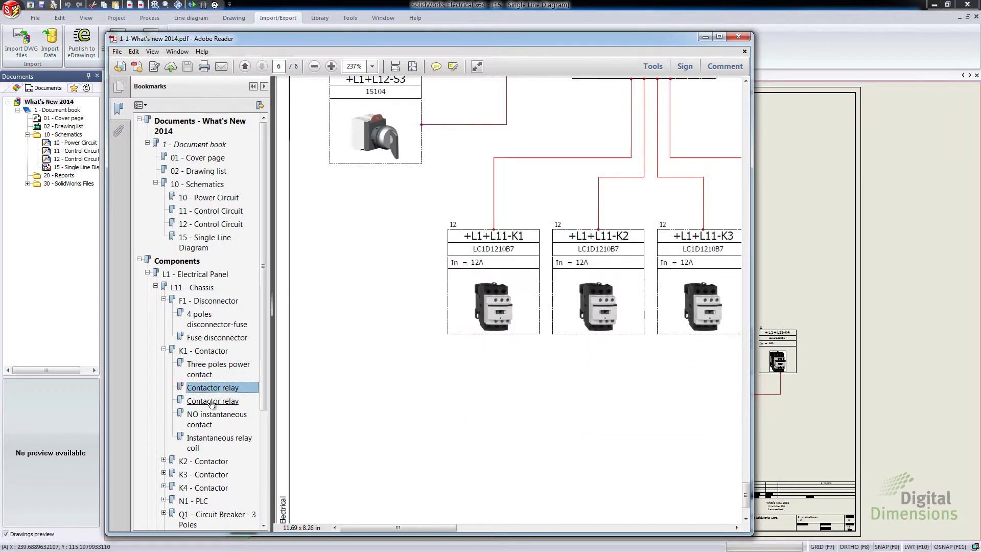
pyautogui.click(212, 401)
pyautogui.click(216, 420)
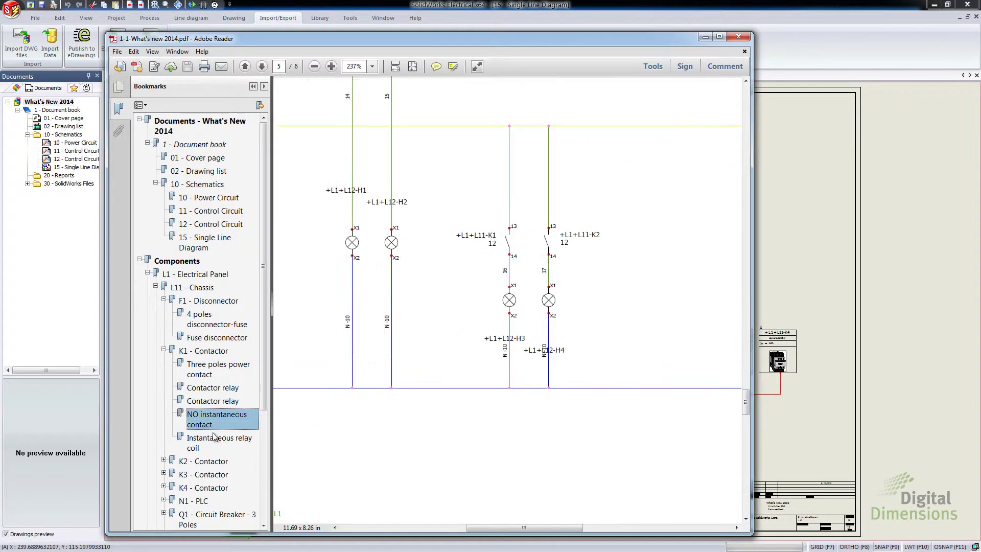
pyautogui.click(215, 442)
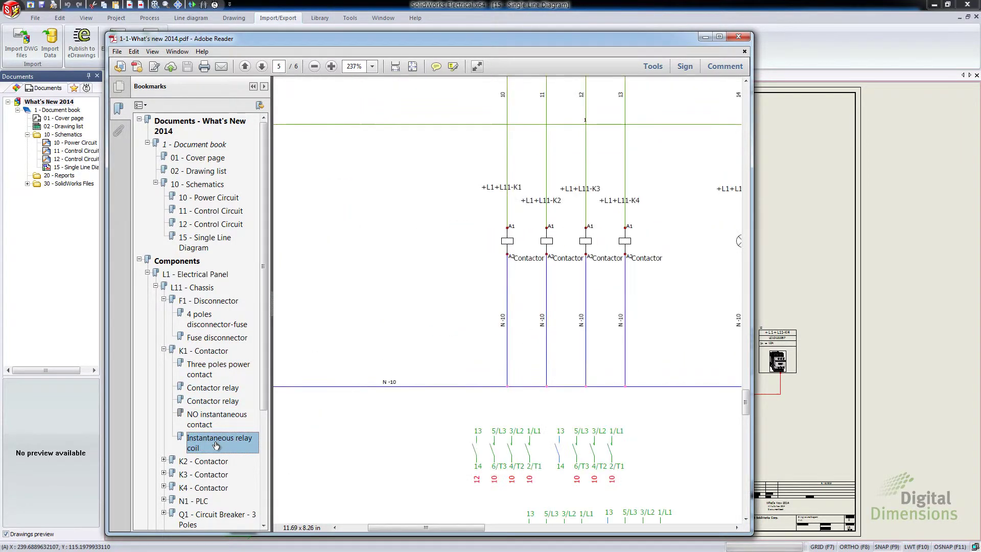
pyautogui.click(148, 273)
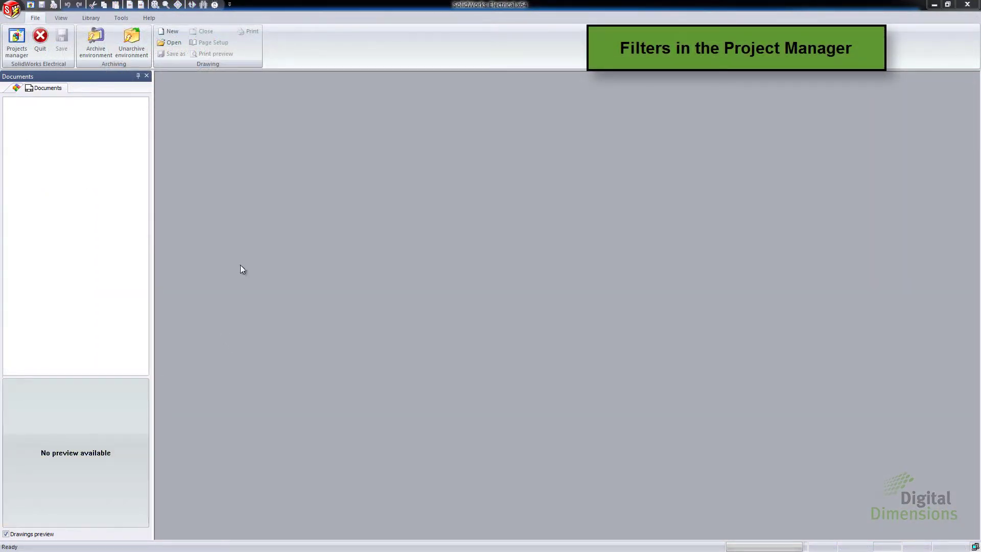
# Examine the project filters in SolidWorks Electrical's Projects Manager, widening the filter area to show the full field names
pyautogui.click(22, 52)
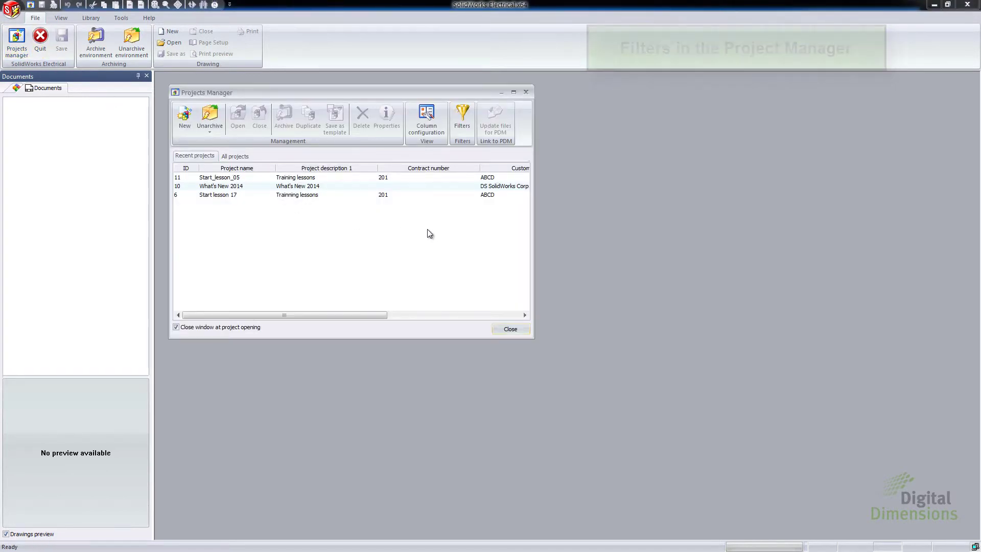
pyautogui.click(463, 122)
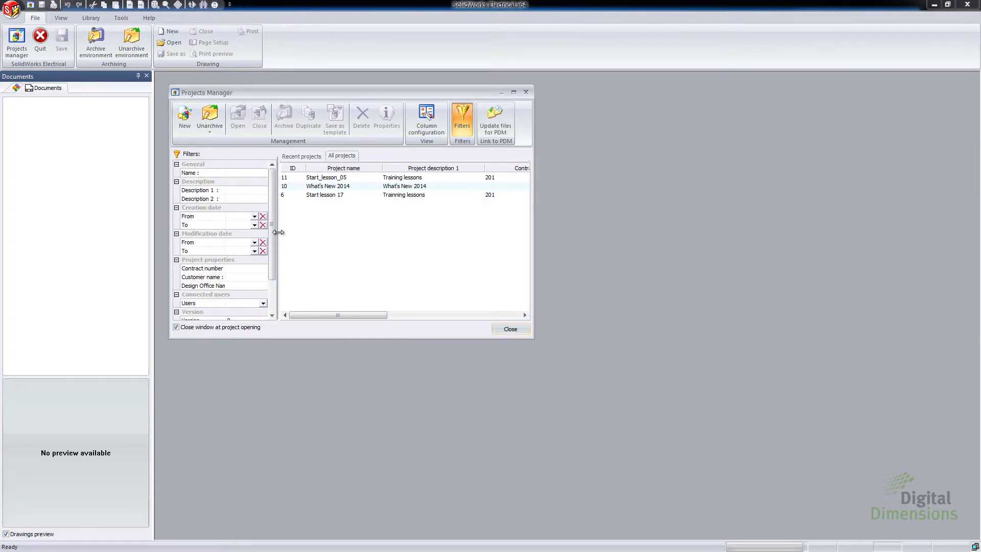
pyautogui.moveTo(278, 233); pyautogui.dragTo(302, 234)
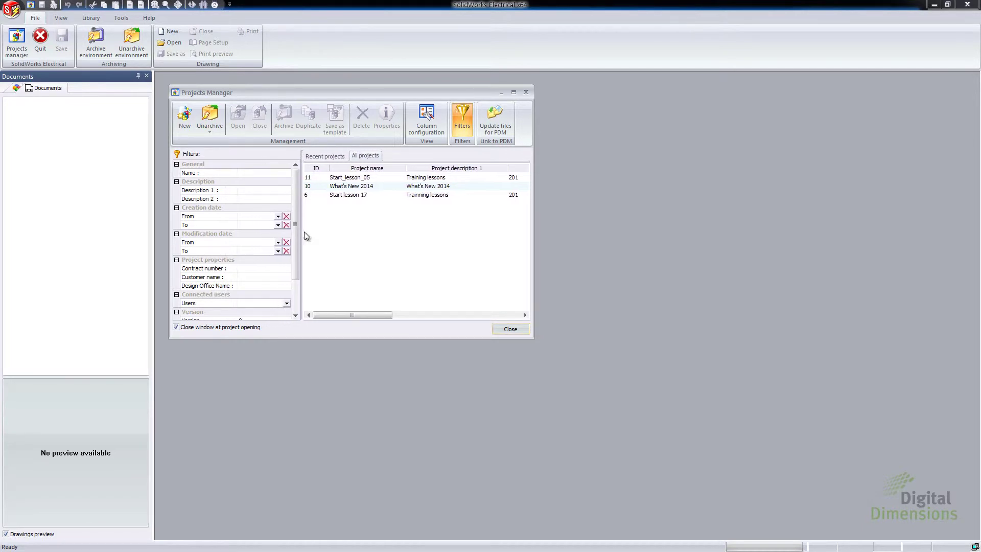
pyautogui.click(247, 173)
pyautogui.click(402, 239)
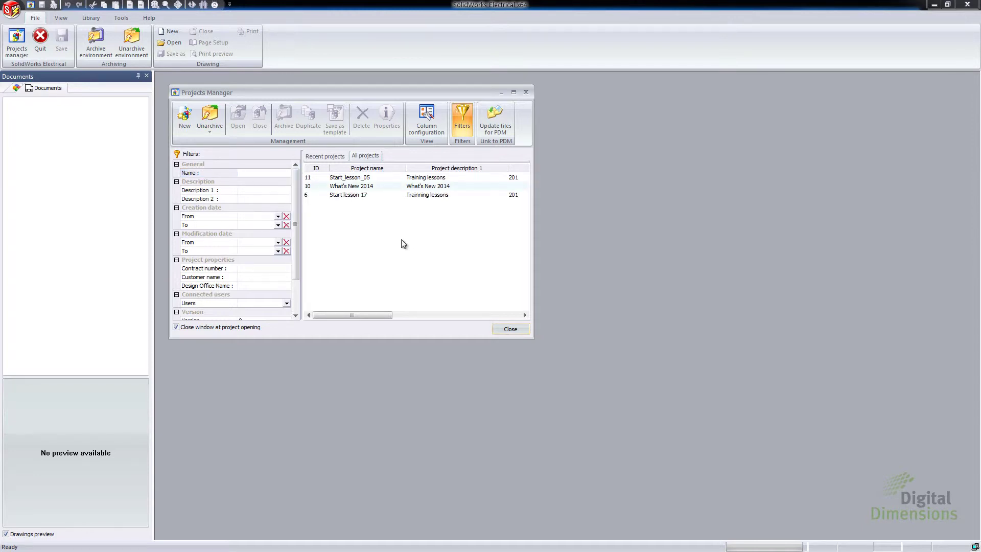
pyautogui.click(462, 125)
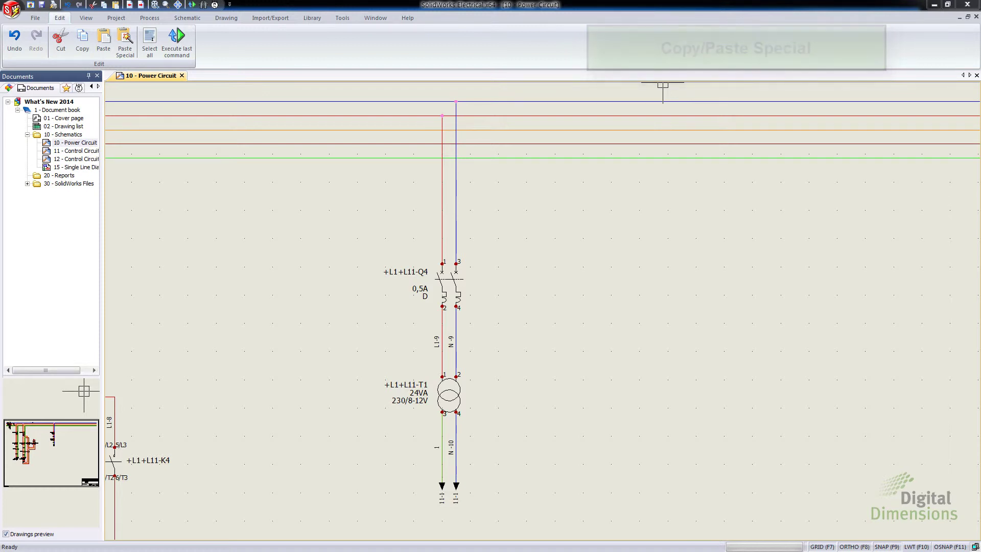
# Copy the Q4 breaker and T1 transformer circuit in 10 - Power Circuit and place it with Paste Special beside the original
pyautogui.click(503, 514)
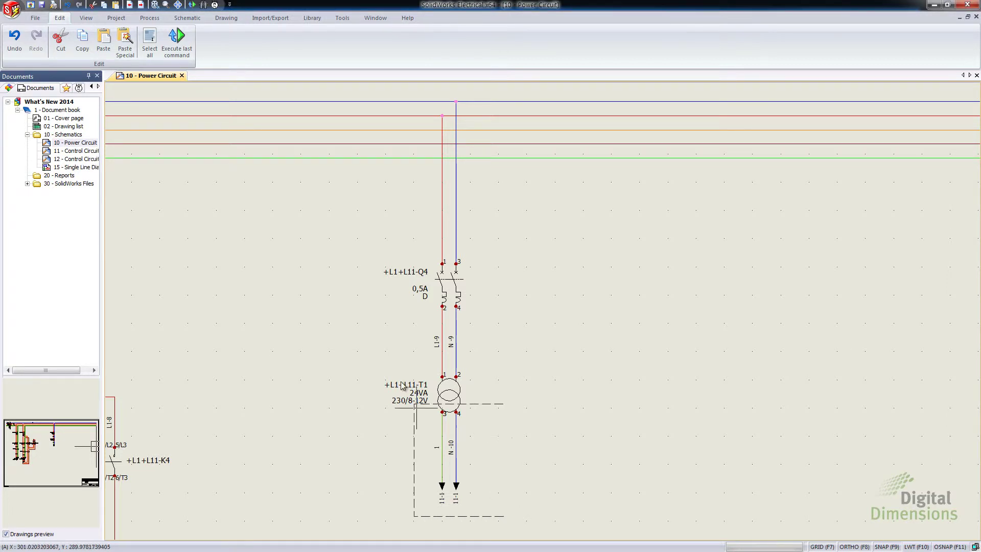
pyautogui.click(345, 203)
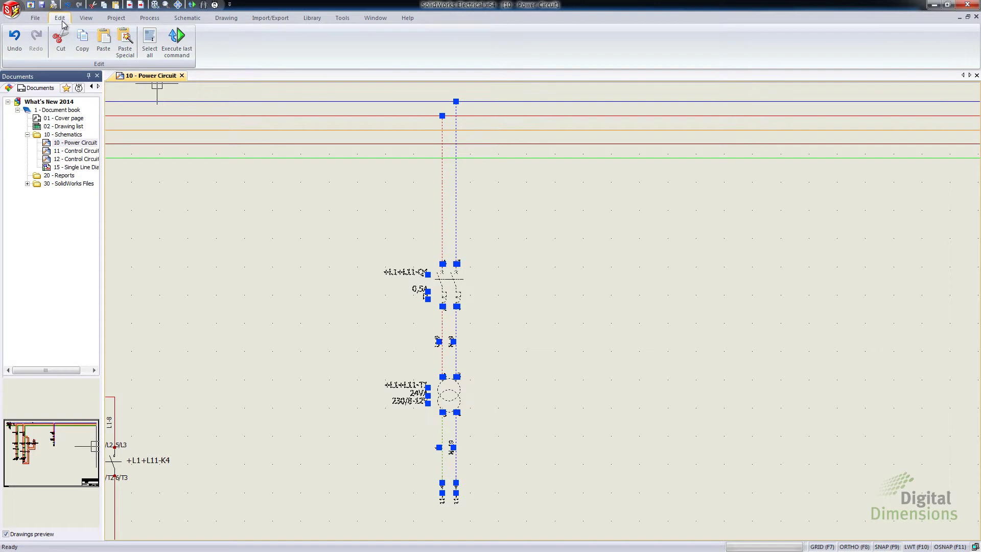
pyautogui.click(82, 46)
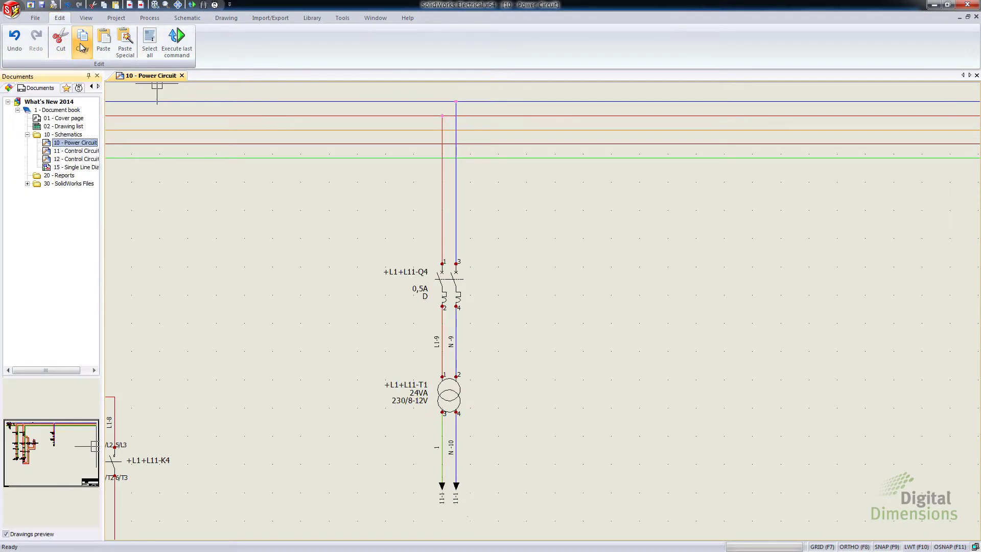
pyautogui.click(126, 47)
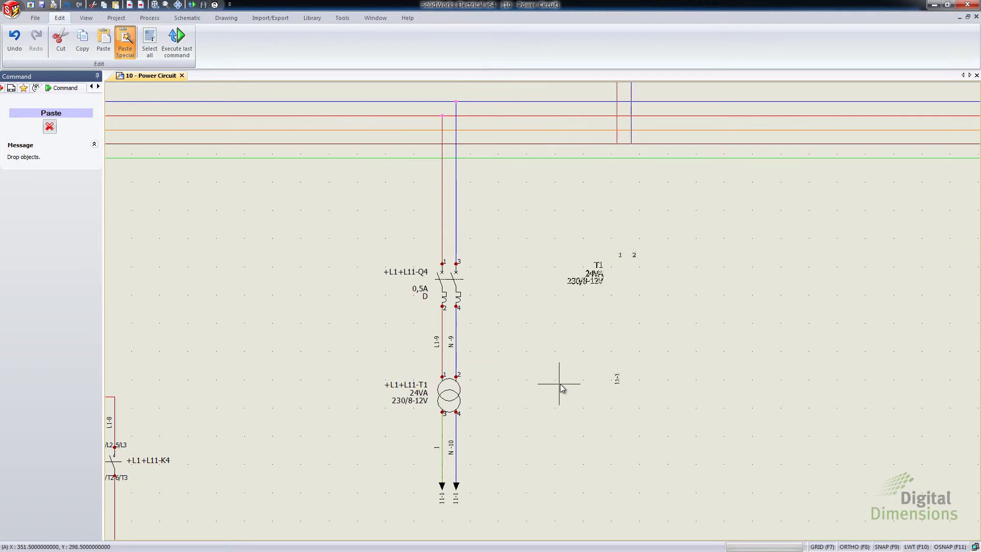
pyautogui.click(583, 504)
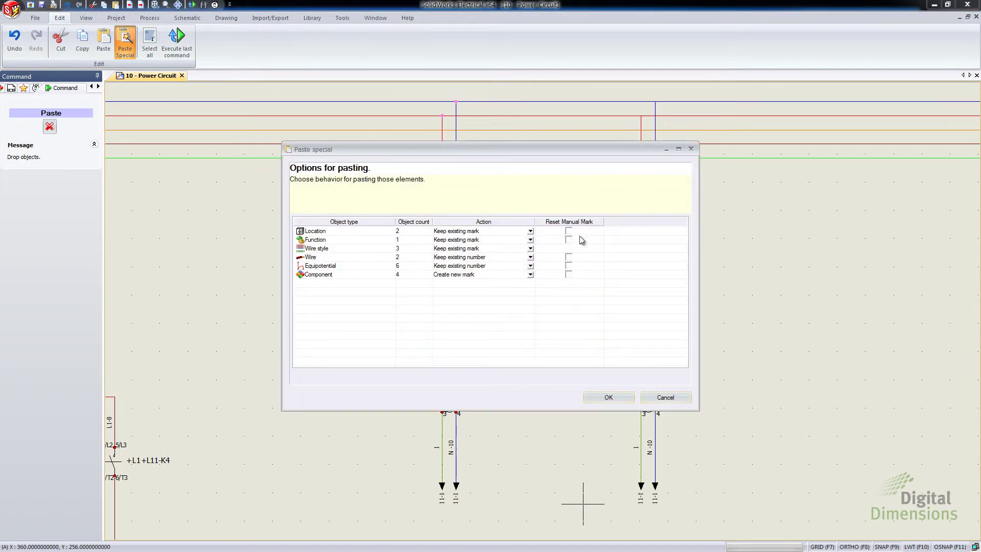
# Set the Paste Special options to create new marks for locations and components while keeping the existing function mark, and confirm the paste
pyautogui.click(530, 231)
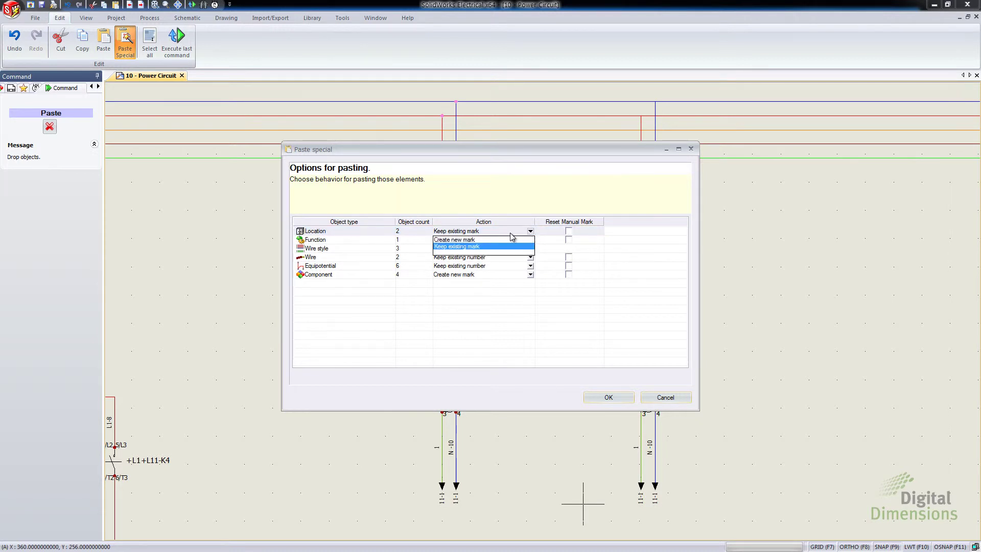
pyautogui.click(479, 240)
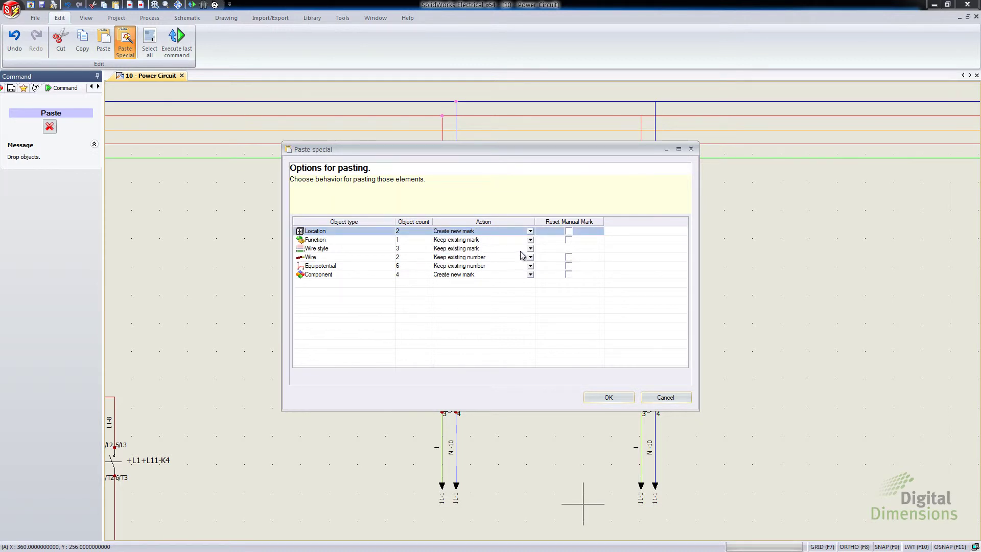
pyautogui.click(530, 240)
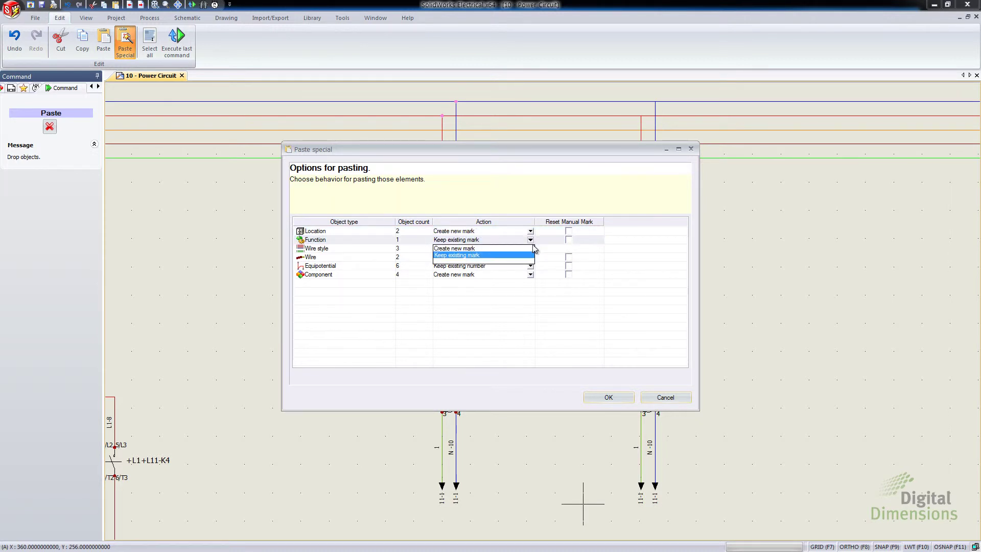
pyautogui.click(491, 255)
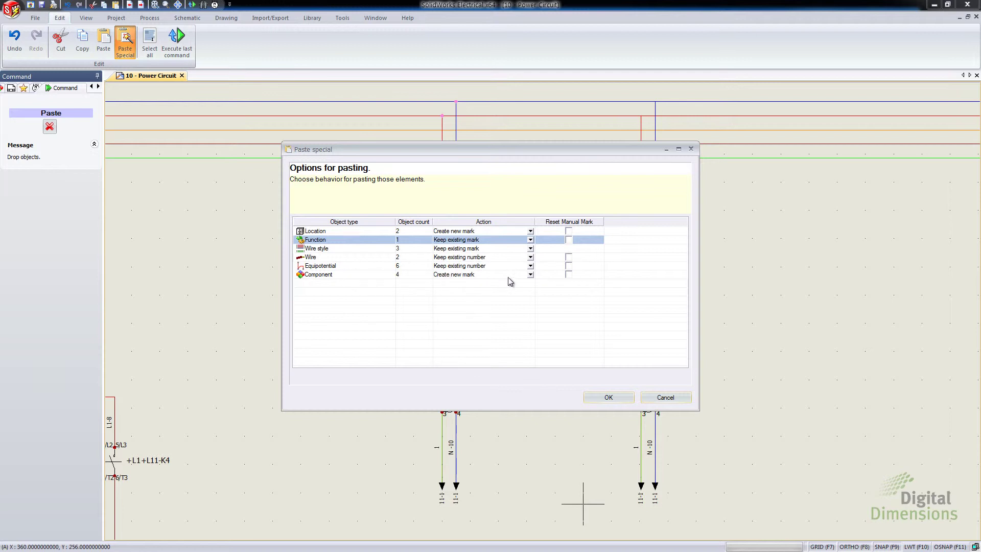
pyautogui.click(530, 276)
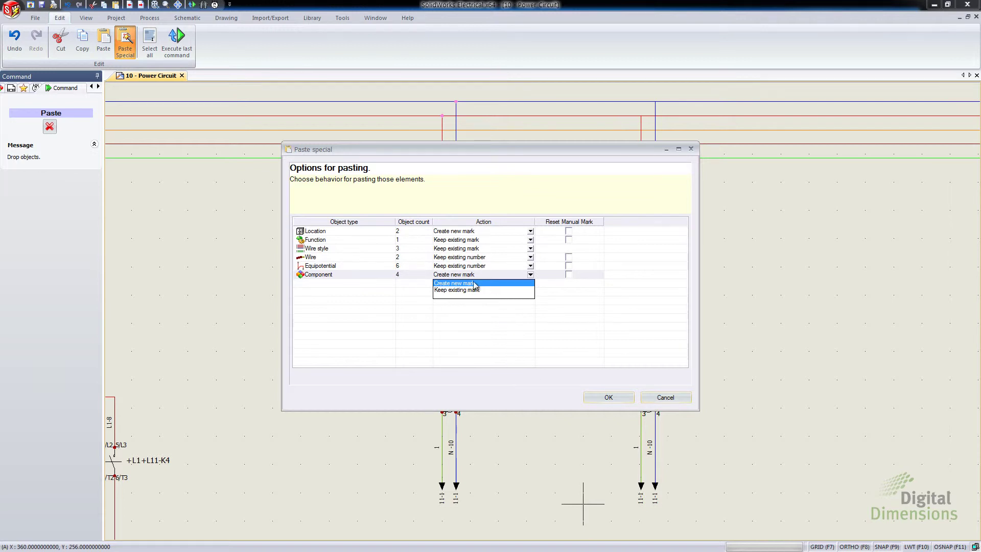
pyautogui.click(456, 284)
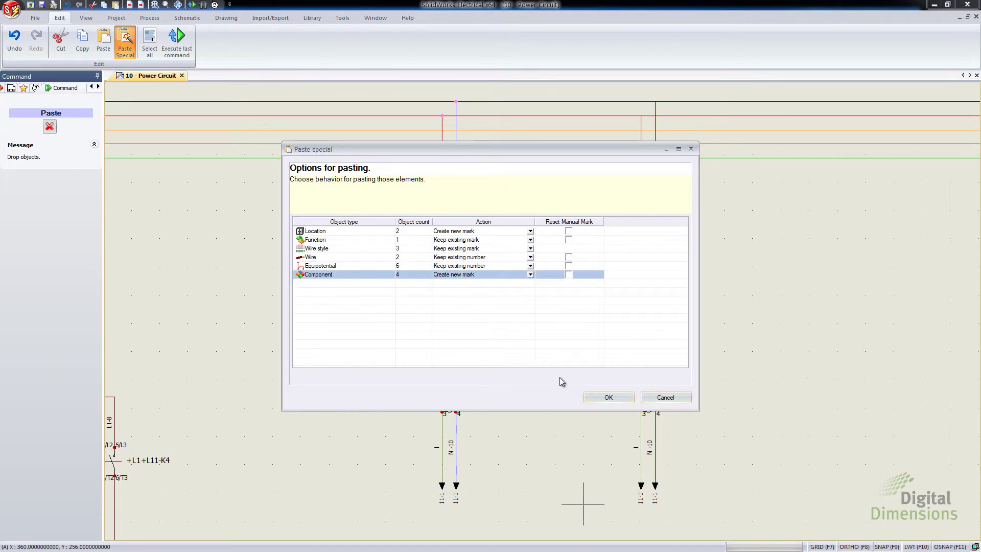
pyautogui.click(609, 396)
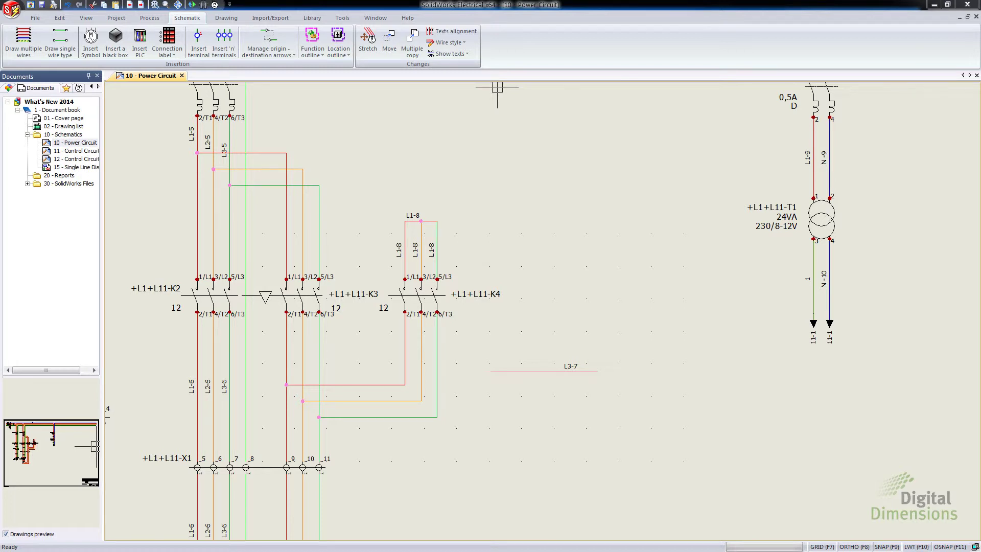
# Examine the wire style properties of the loose L3-7 wire beside contactor K4
pyautogui.click(556, 372)
pyautogui.scroll(3, 512, 389)
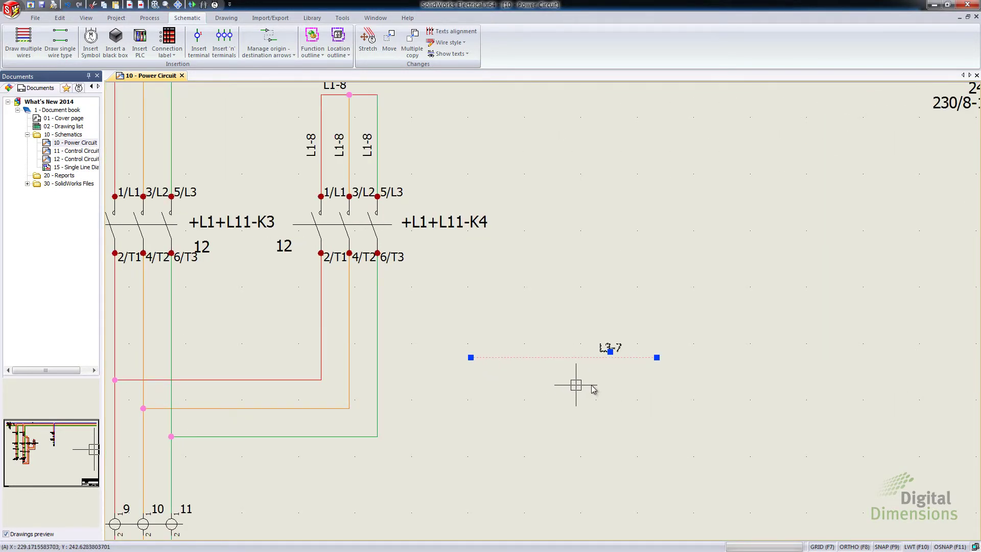
pyautogui.rightClick(552, 358)
pyautogui.moveTo(602, 169)
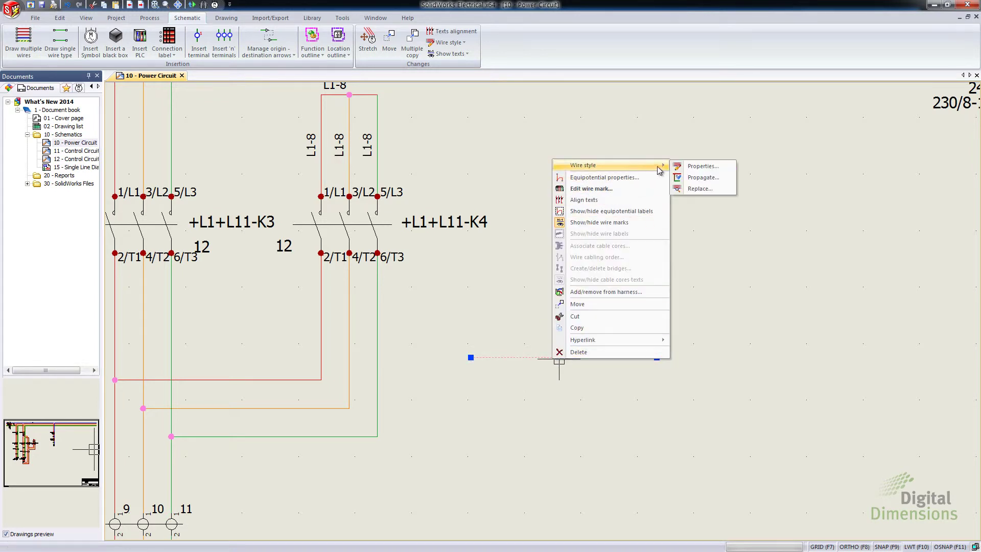
pyautogui.click(702, 167)
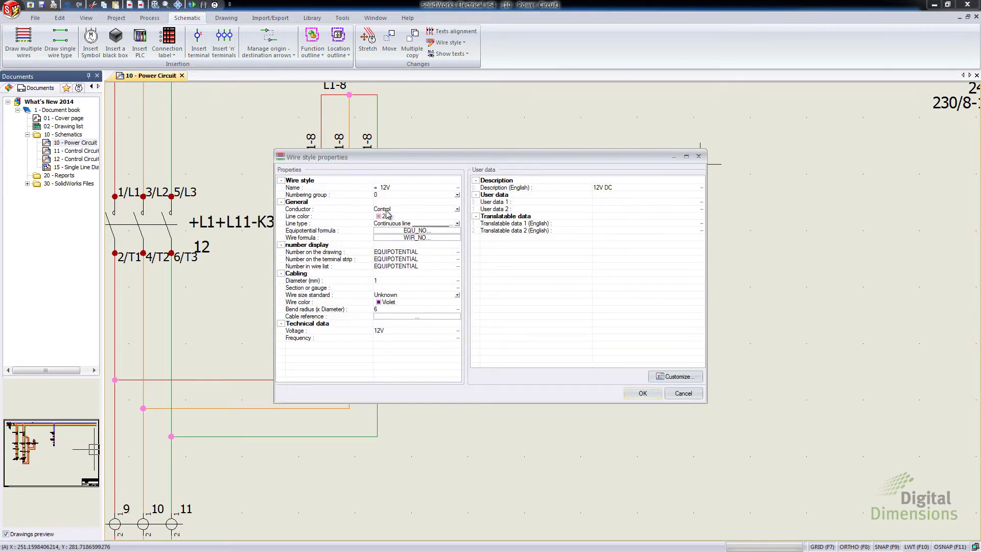
pyautogui.click(643, 392)
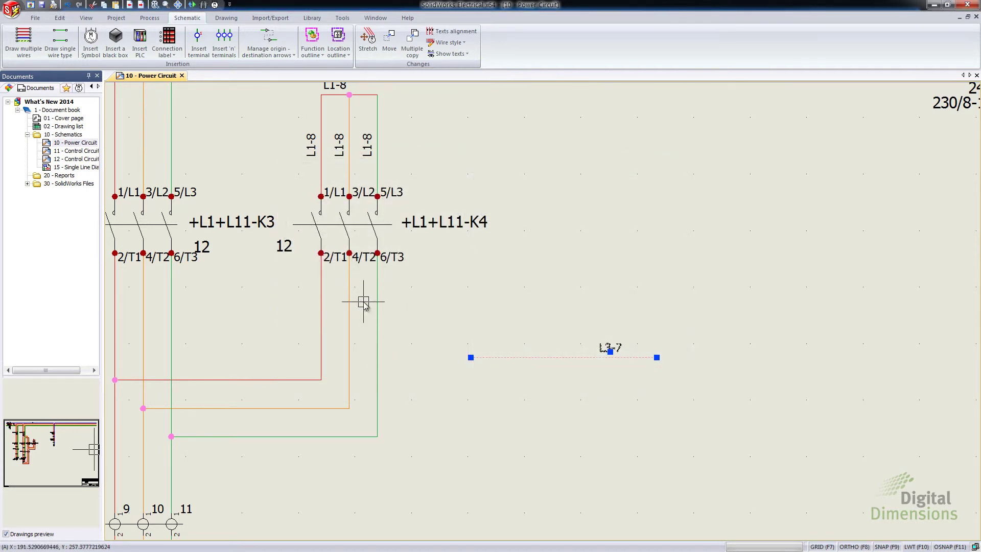
# Stretch both ends of the loose L3-7 wire so it bridges the orange and green wires below contactor K4
pyautogui.press('Escape')
pyautogui.click(494, 357)
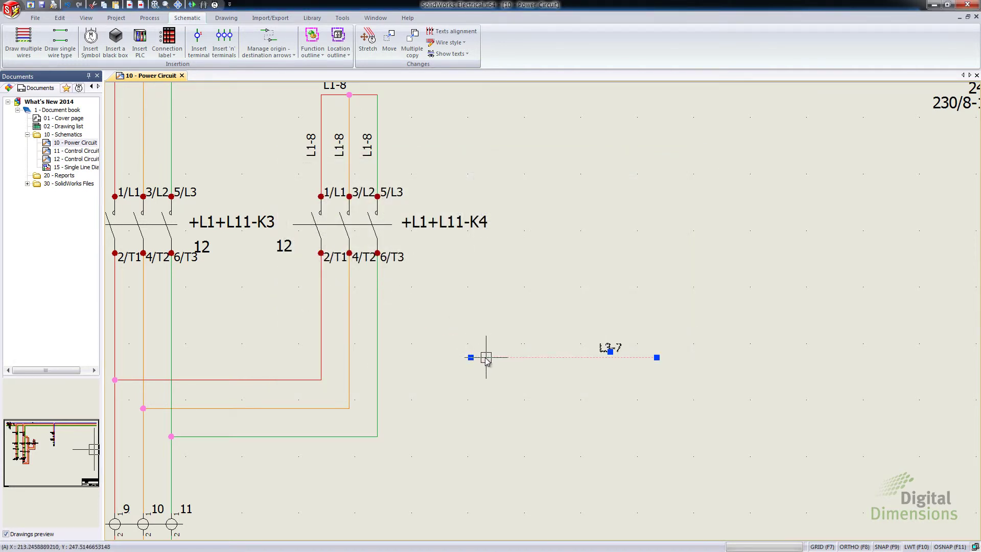
pyautogui.click(470, 357)
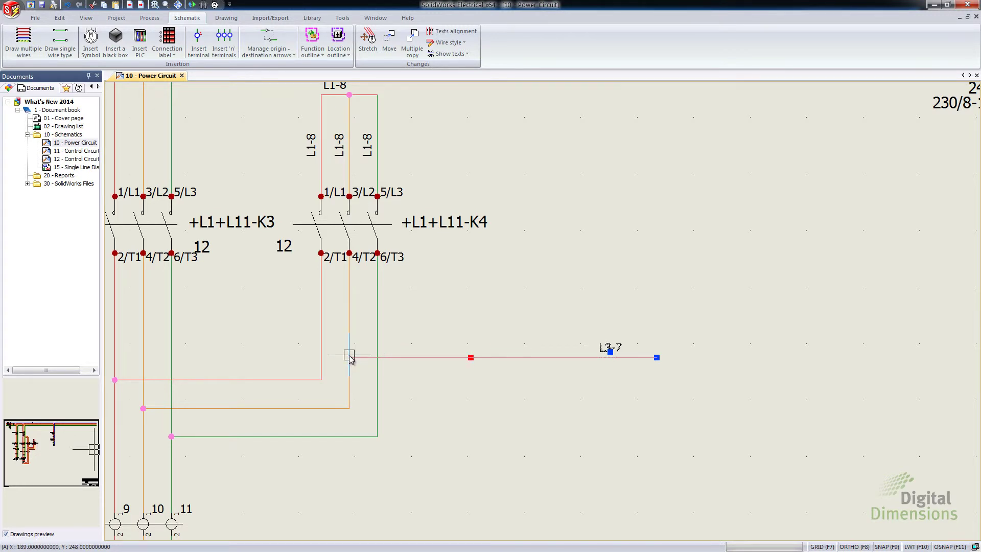
pyautogui.click(348, 357)
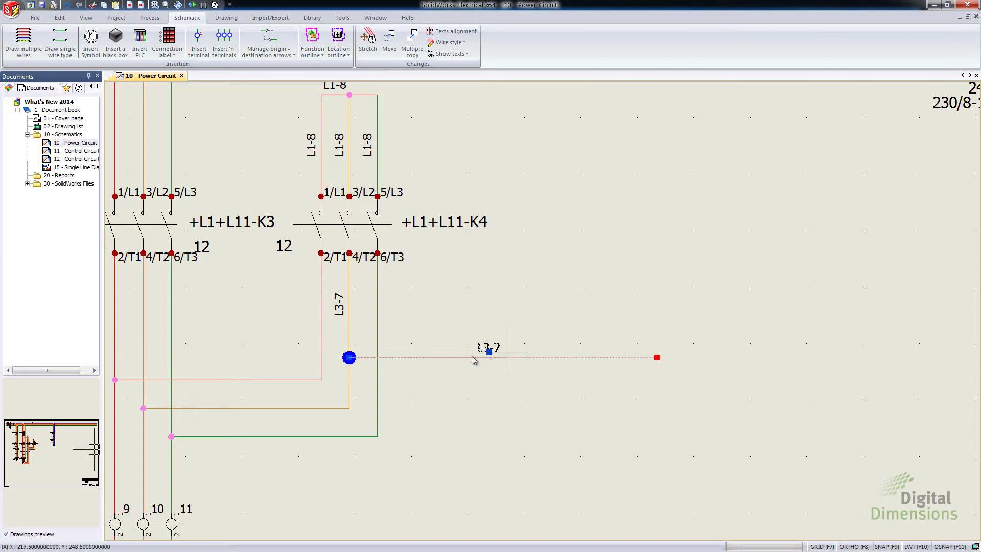
pyautogui.click(384, 364)
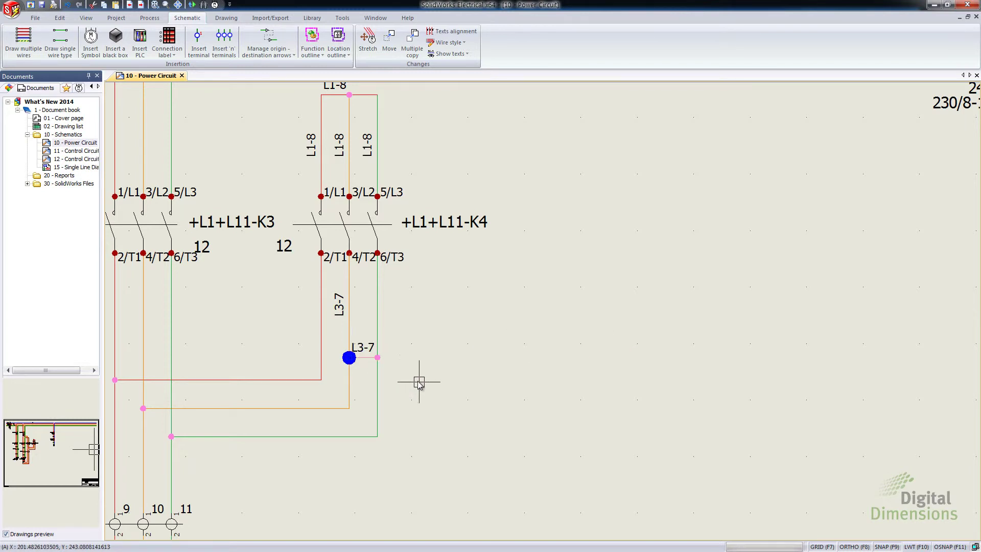
# Solve the equipotential conflict on the bridging wire below K4 by choosing equipotential L2-7
pyautogui.scroll(4, 376, 361)
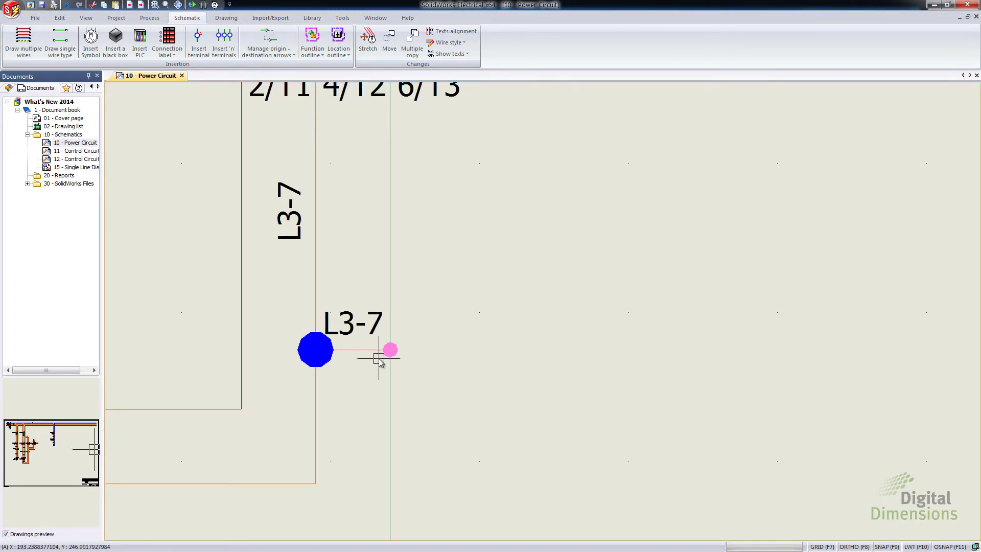
pyautogui.rightClick(361, 351)
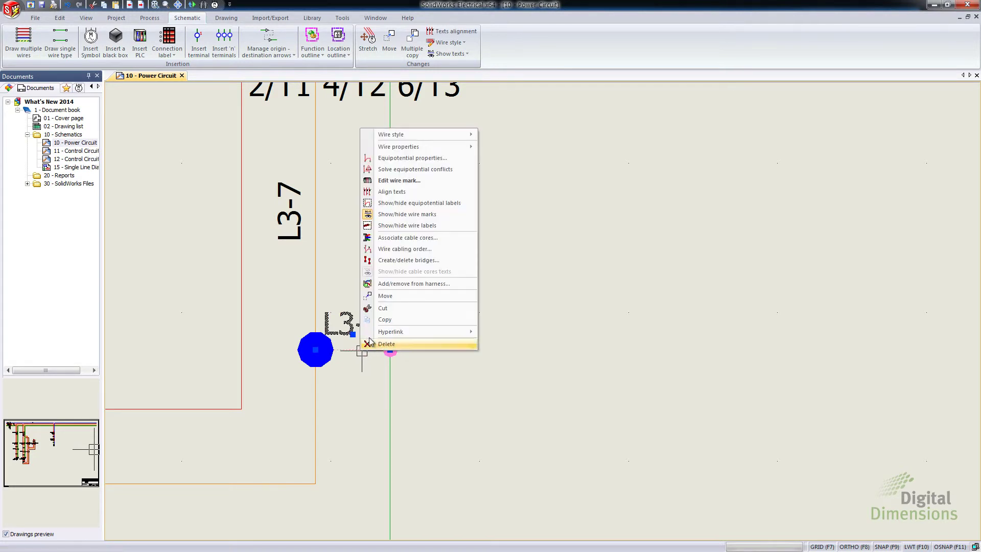
pyautogui.click(399, 171)
pyautogui.moveTo(450, 213); pyautogui.dragTo(508, 159)
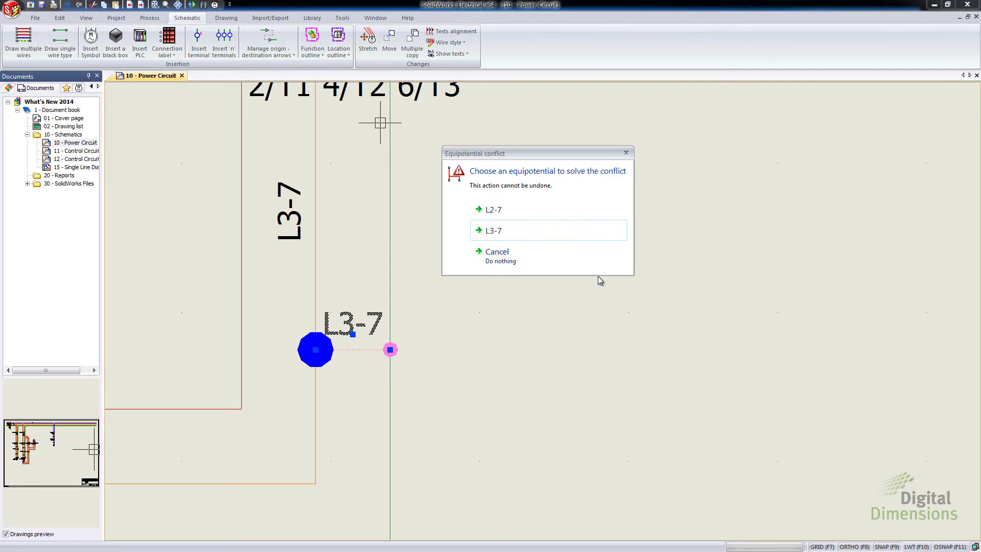
pyautogui.click(512, 213)
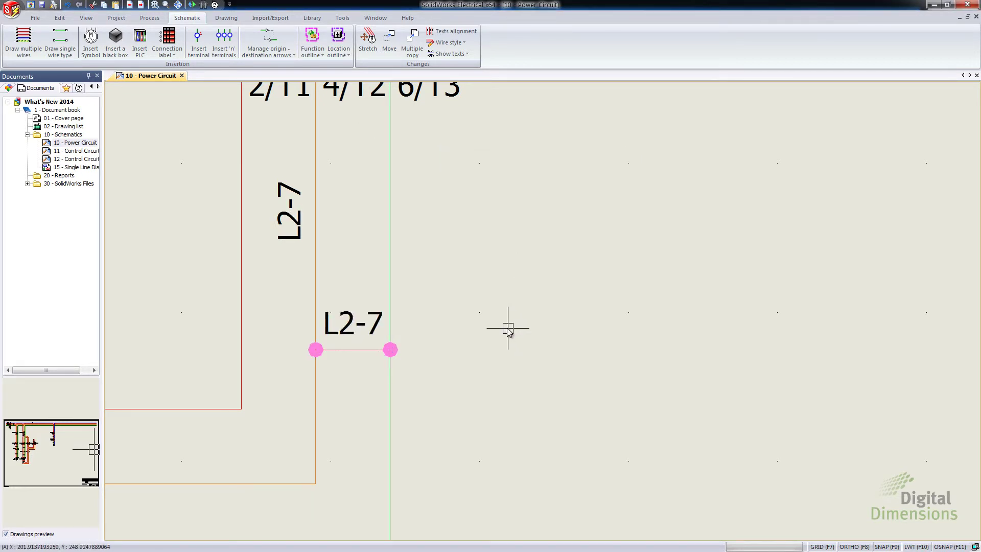
pyautogui.scroll(1, 503, 329)
pyautogui.scroll(-2, 504, 328)
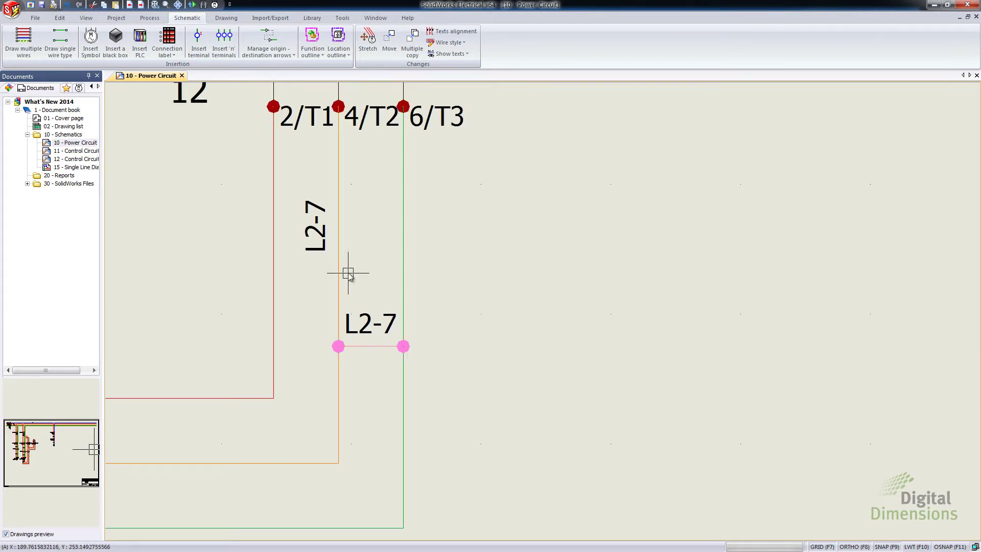
pyautogui.scroll(1, 453, 309)
pyautogui.scroll(-3, 450, 296)
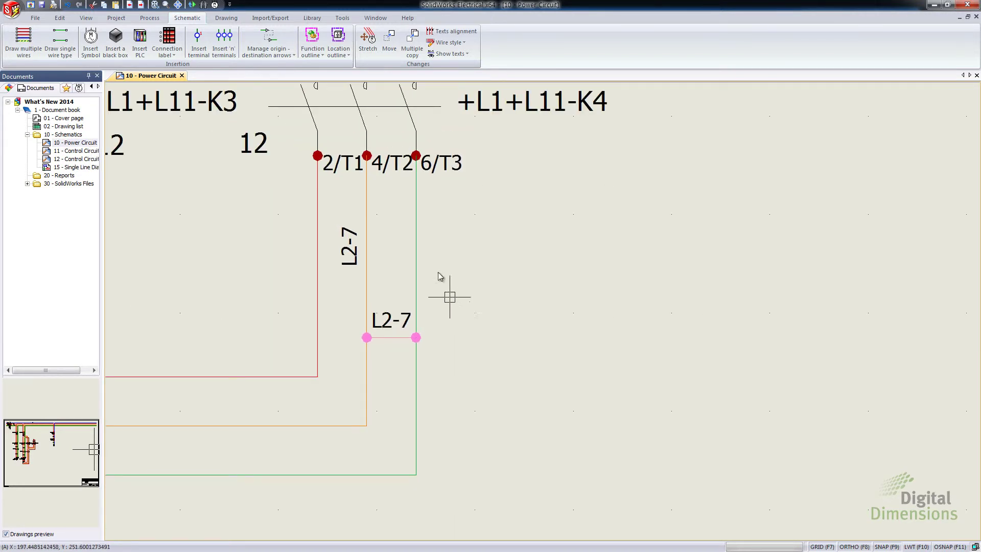
pyautogui.rightClick(401, 337)
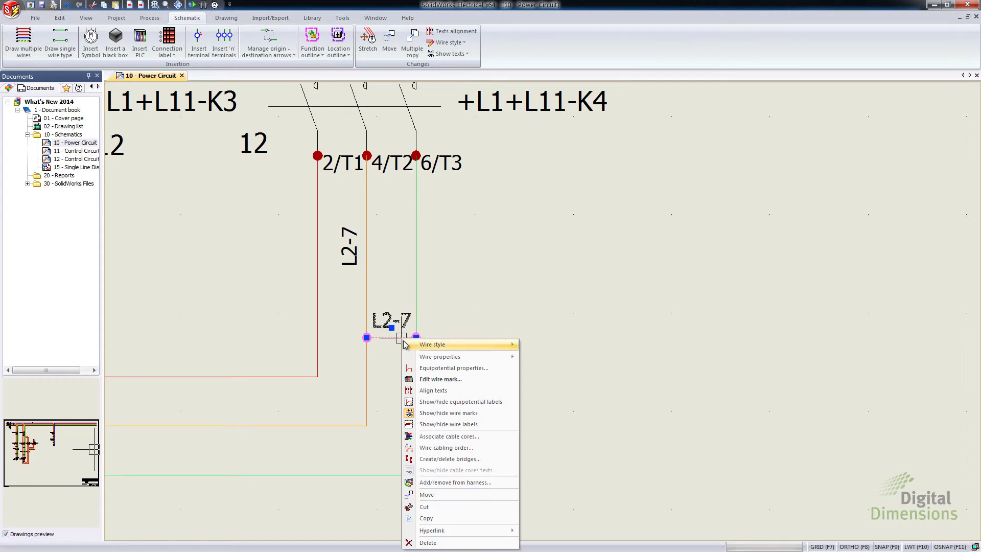
pyautogui.moveTo(413, 358)
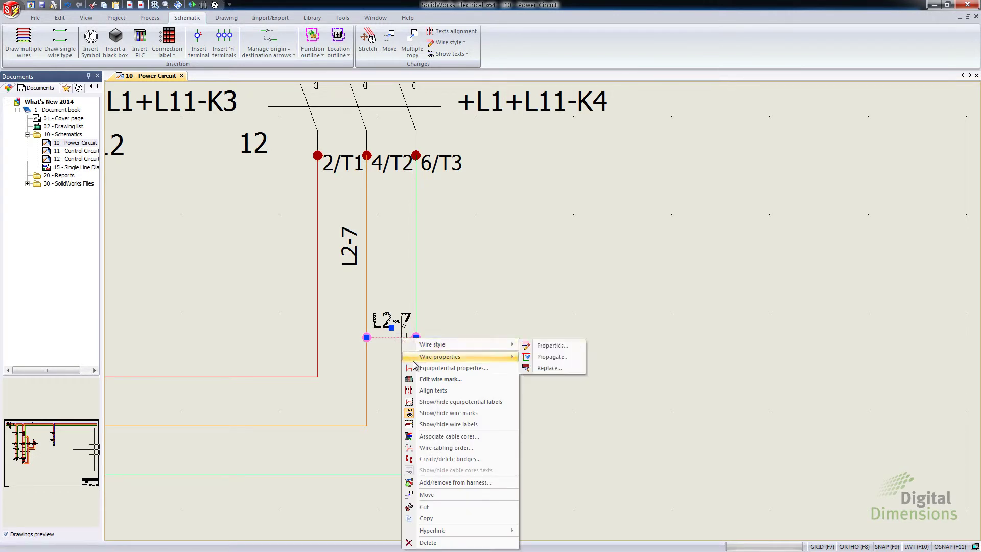
pyautogui.click(476, 316)
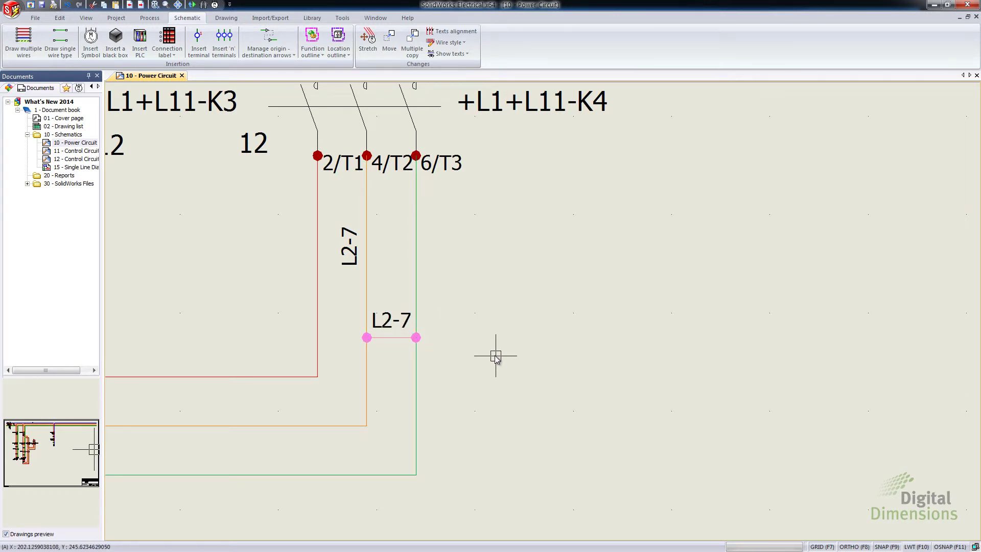
# Extend the bridging wire outward past the green wire, and delete both the extension and the bridging wire
pyautogui.click(409, 338)
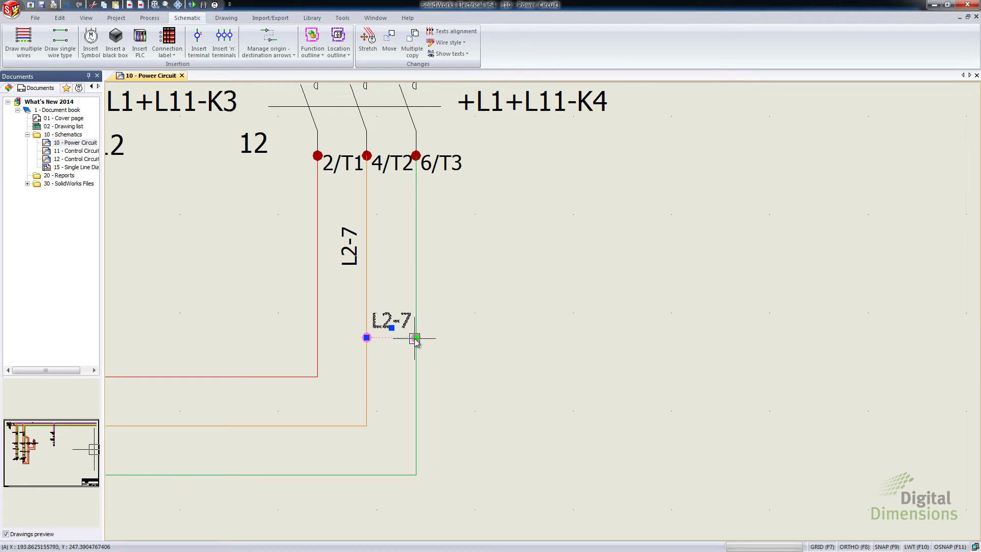
pyautogui.click(416, 338)
pyautogui.click(534, 342)
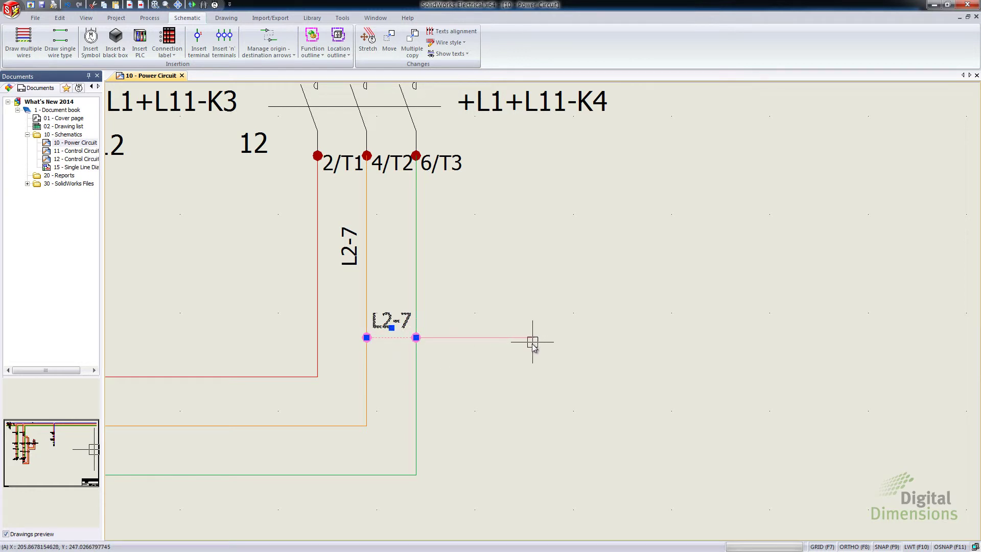
pyautogui.click(503, 339)
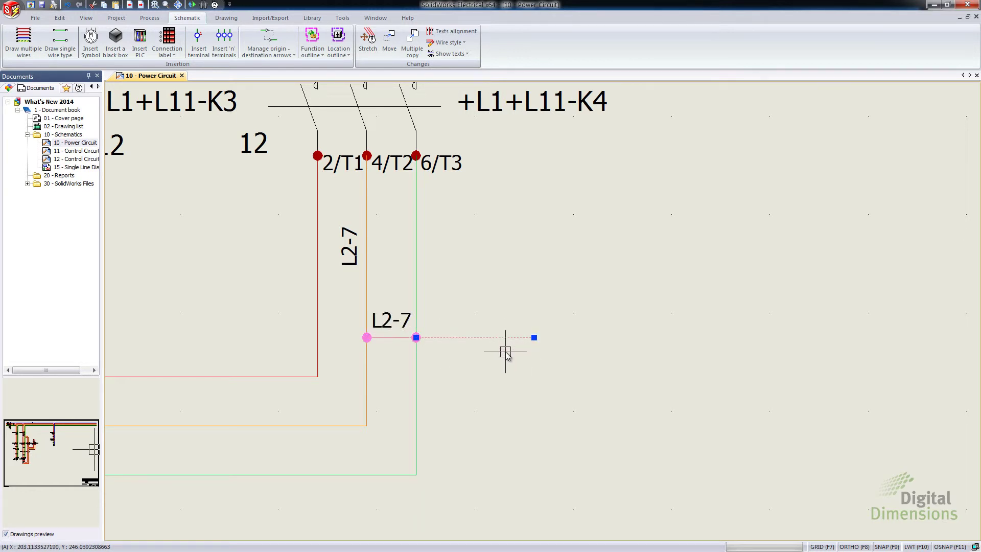
pyautogui.click(397, 338)
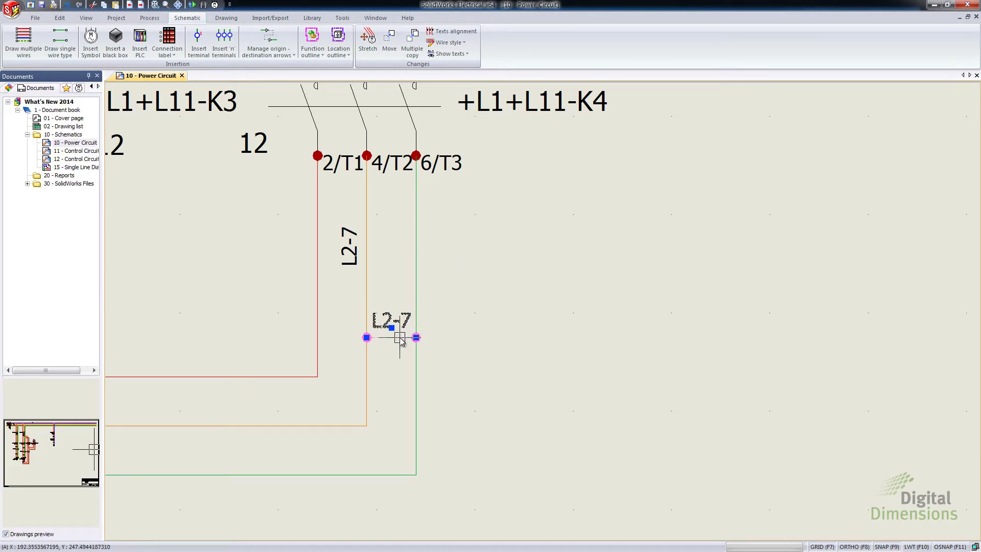
pyautogui.press('Delete')
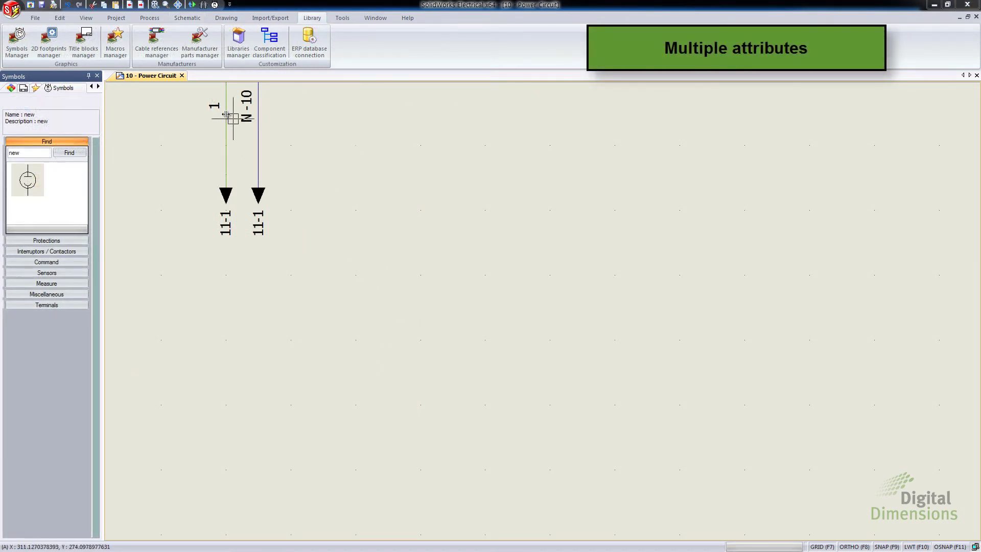
# Duplicate the Photoelectric cell symbol in the Symbols manager by copying and pasting it
pyautogui.click(26, 43)
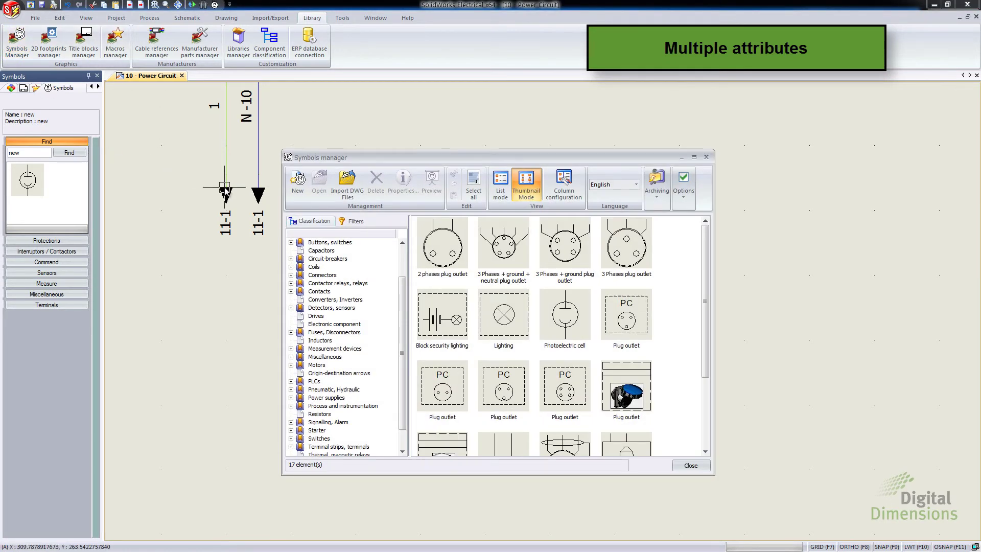
pyautogui.click(568, 322)
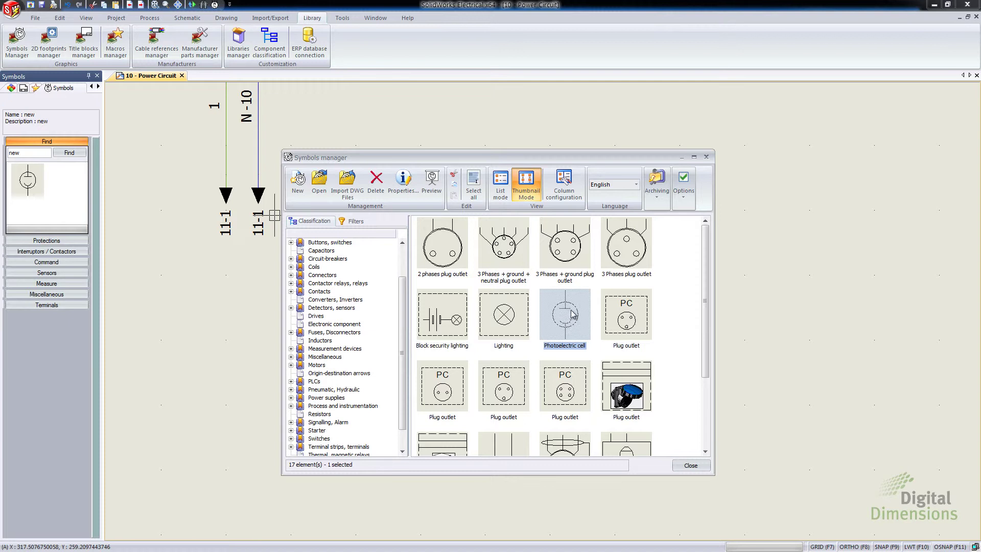
pyautogui.rightClick(568, 321)
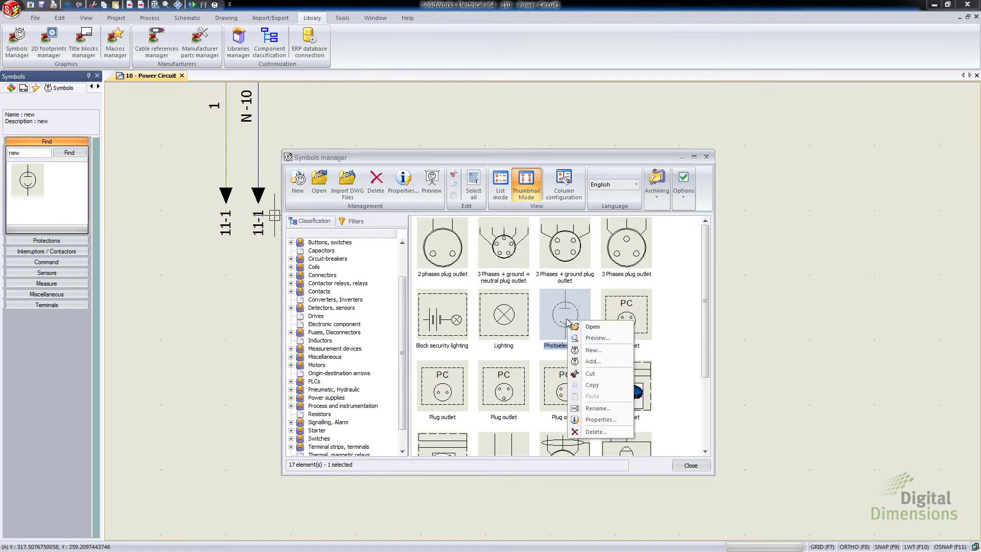
pyautogui.click(594, 385)
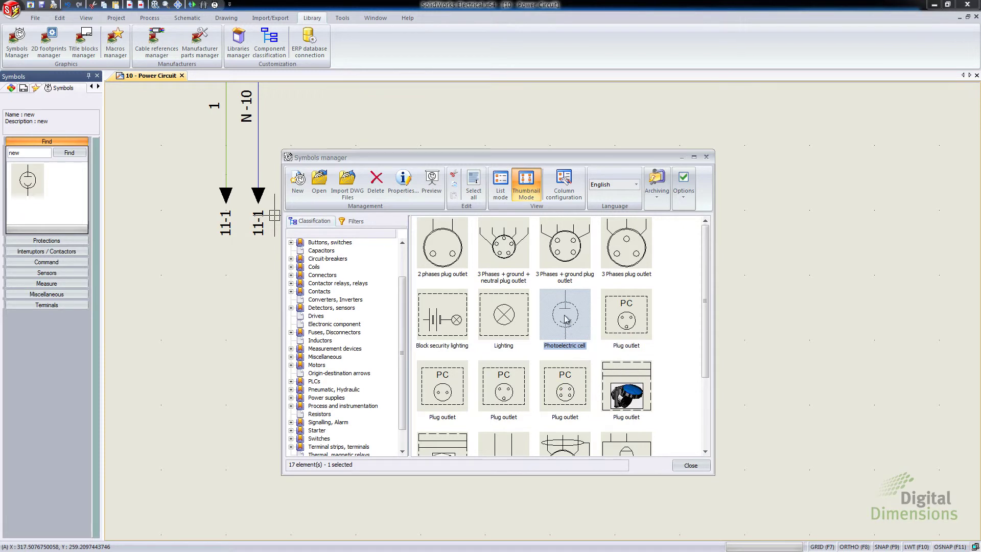
pyautogui.rightClick(566, 316)
pyautogui.click(589, 391)
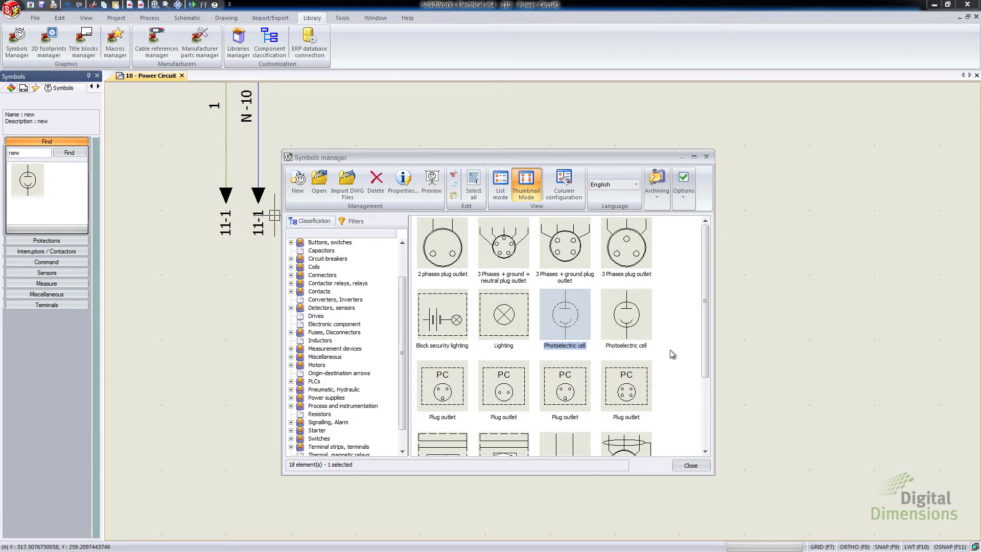
# Set both the symbol name and the English description of the duplicated Photoelectric cell symbol to "new"
pyautogui.rightClick(629, 320)
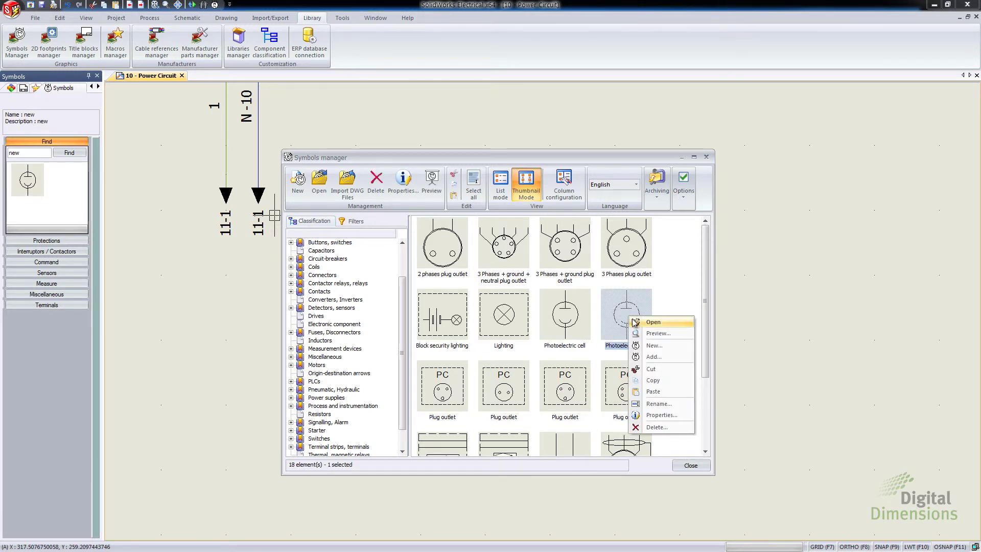
pyautogui.click(658, 416)
pyautogui.click(439, 235)
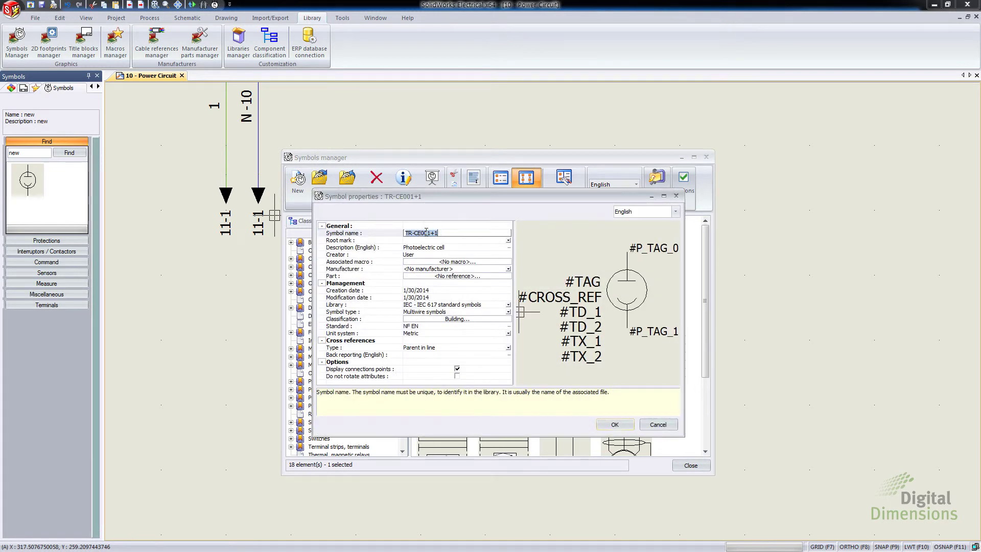
pyautogui.write('new')
pyautogui.click(441, 248)
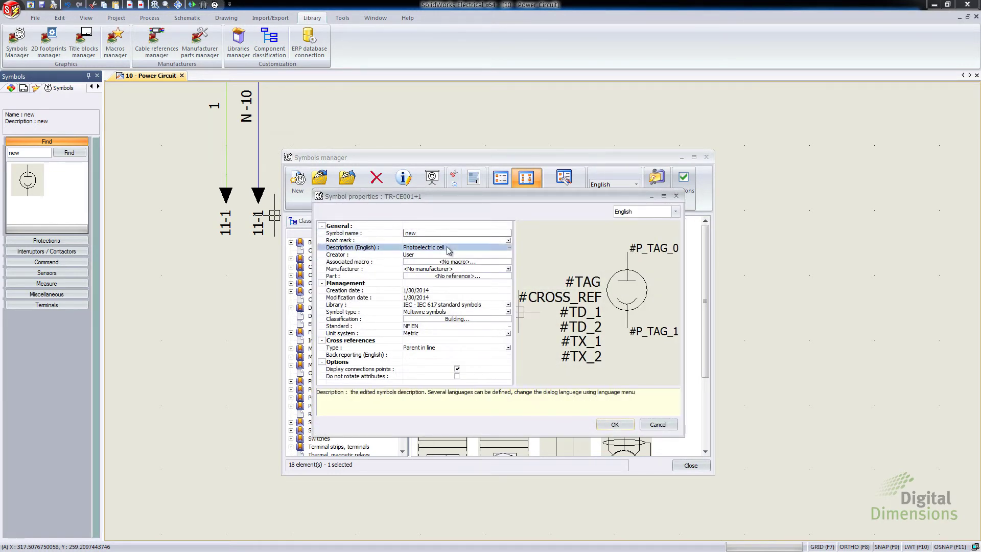
pyautogui.write('n')
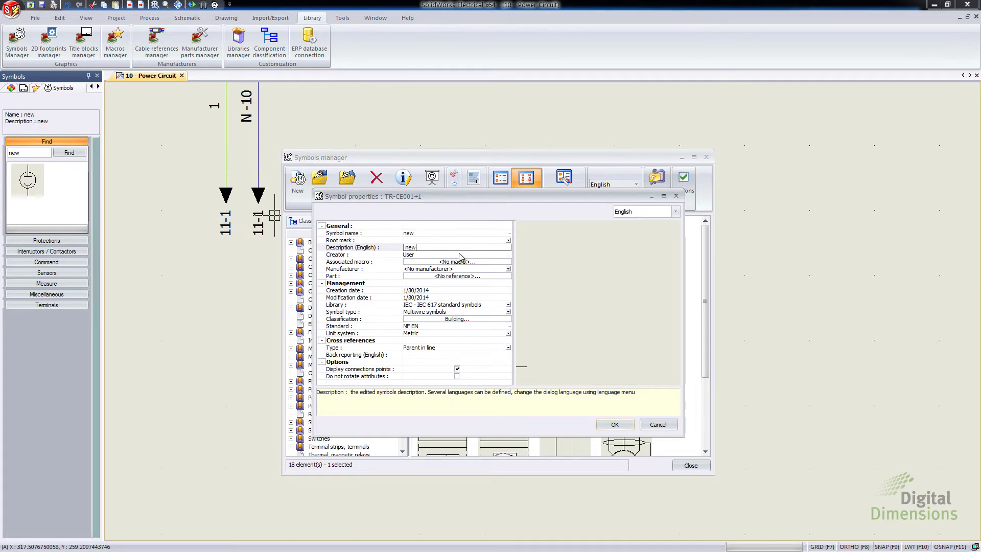
pyautogui.write('ew')
pyautogui.click(454, 240)
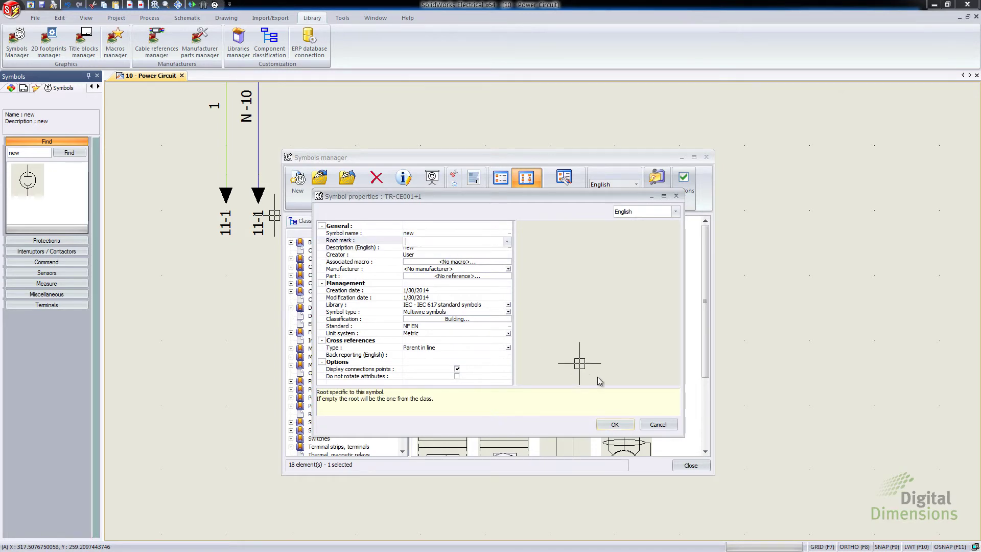
pyautogui.click(618, 426)
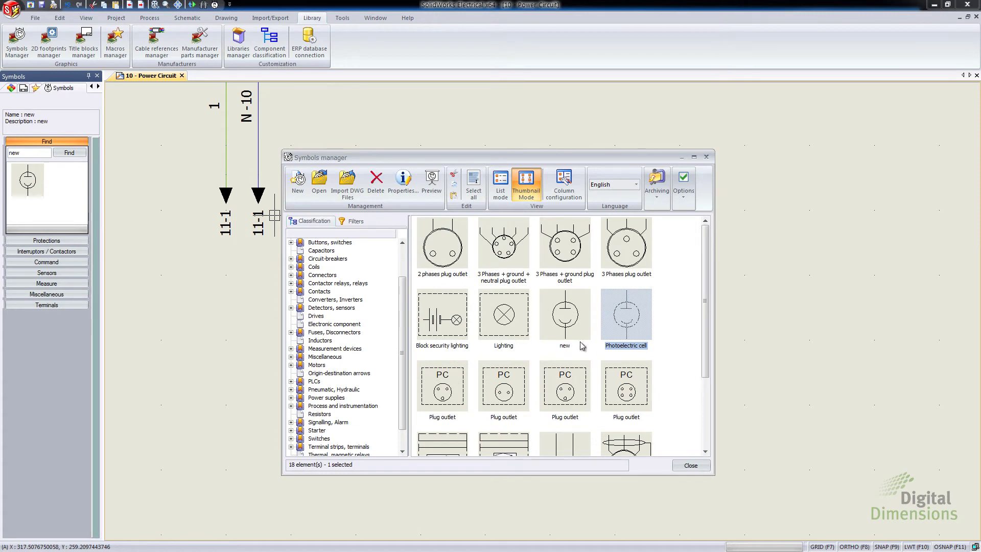
# Open the "new" symbol for editing and delete its #COM_TX_1 attribute
pyautogui.doubleClick(564, 316)
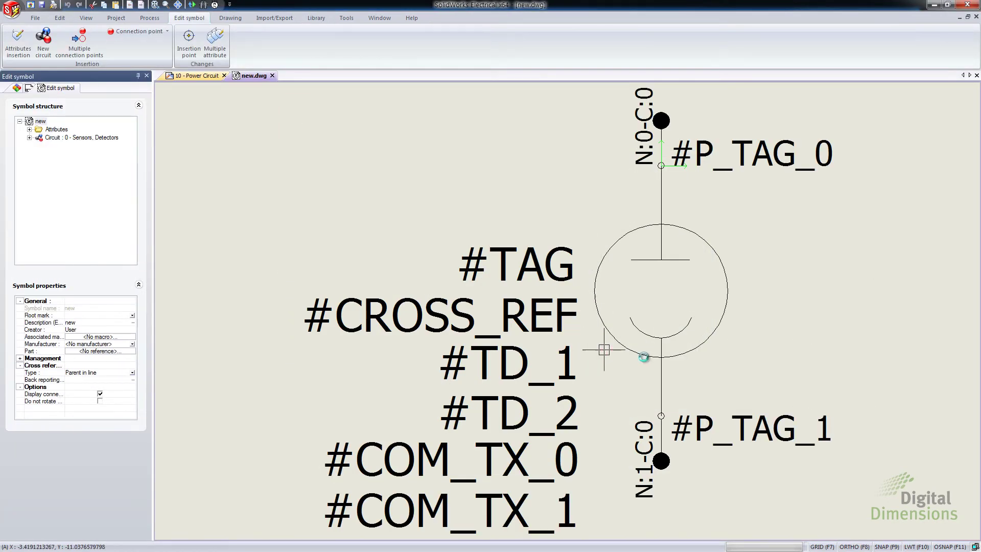
pyautogui.scroll(1, 628, 428)
pyautogui.scroll(-2, 624, 434)
pyautogui.moveTo(629, 486); pyautogui.dragTo(642, 347, button='middle')
pyautogui.click(557, 341)
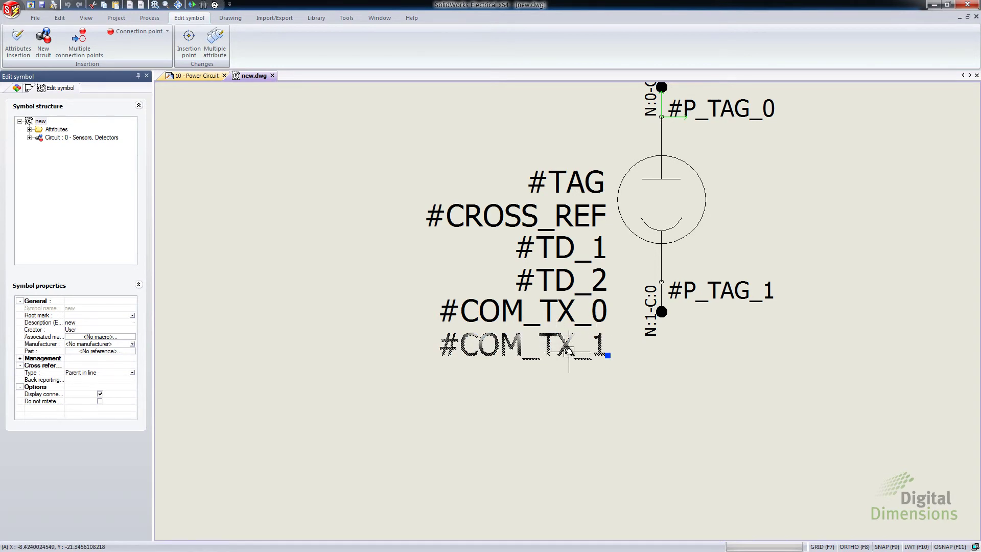
pyautogui.press('Delete')
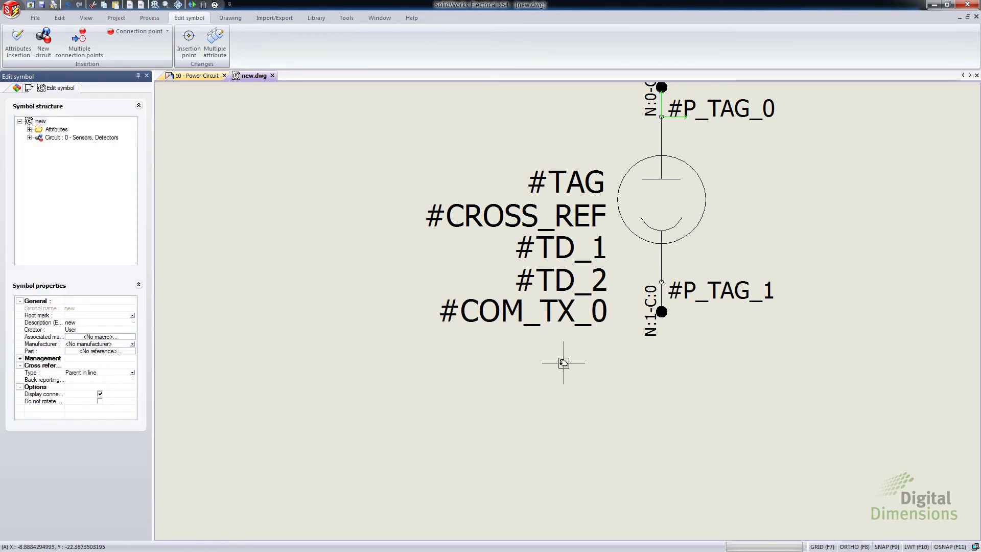
# Convert #COM_TX_0 into a multiple attribute with 4 attributes spaced 2.4 apart, and close the symbol drawing with its changes saved
pyautogui.click(568, 313)
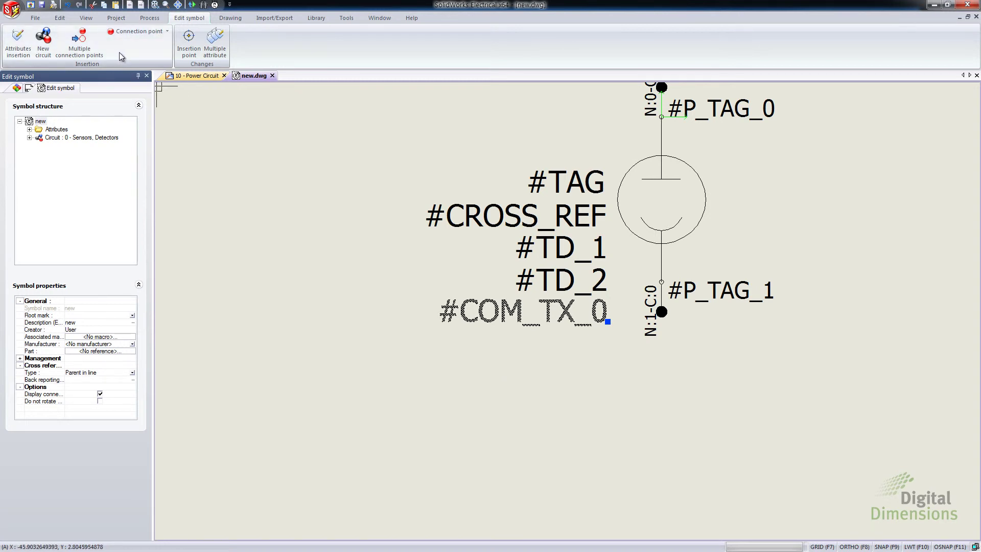
pyautogui.click(216, 43)
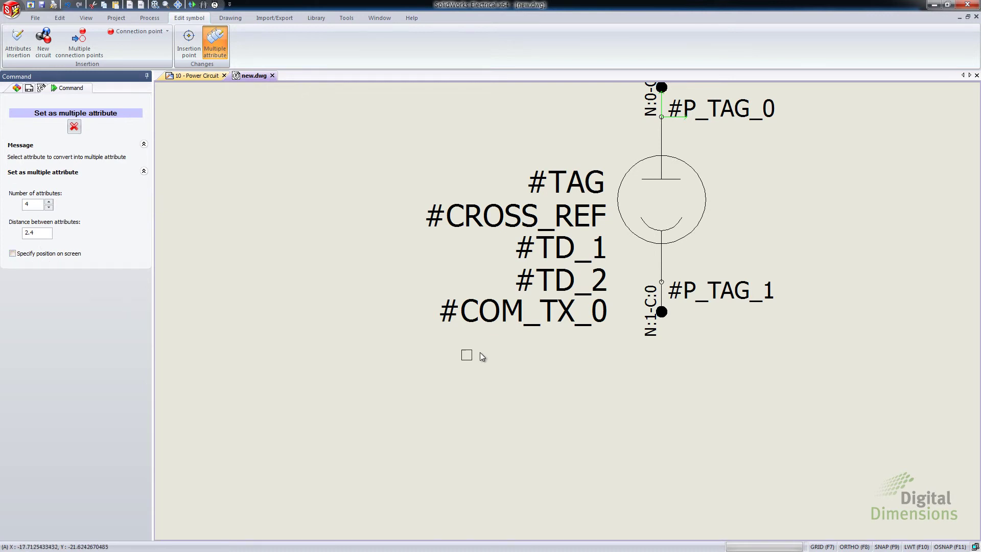
pyautogui.click(545, 312)
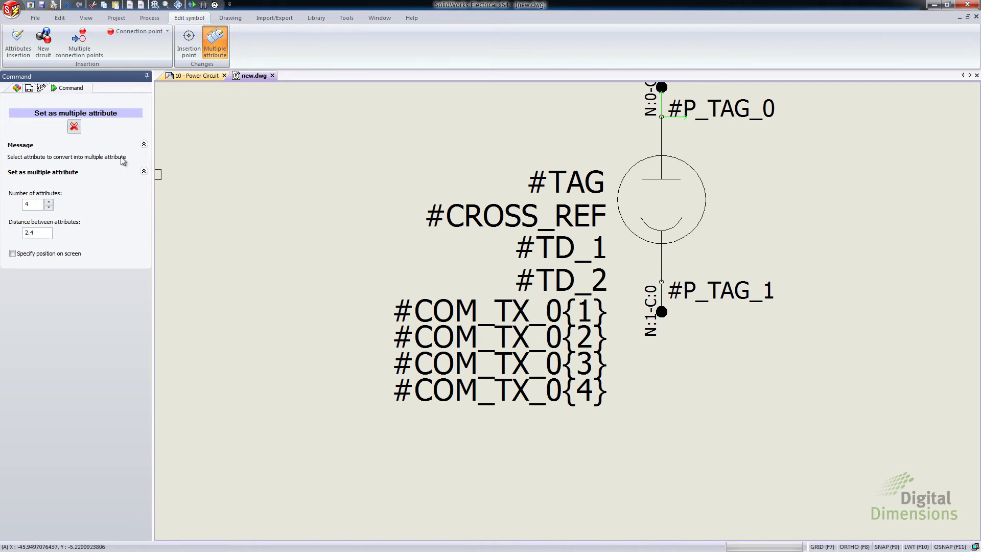
pyautogui.click(74, 128)
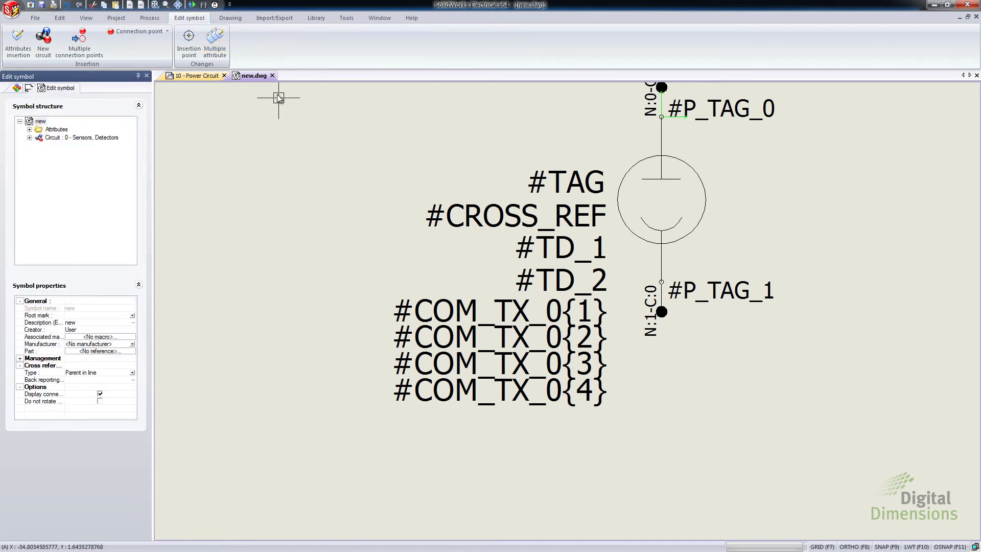
pyautogui.click(274, 77)
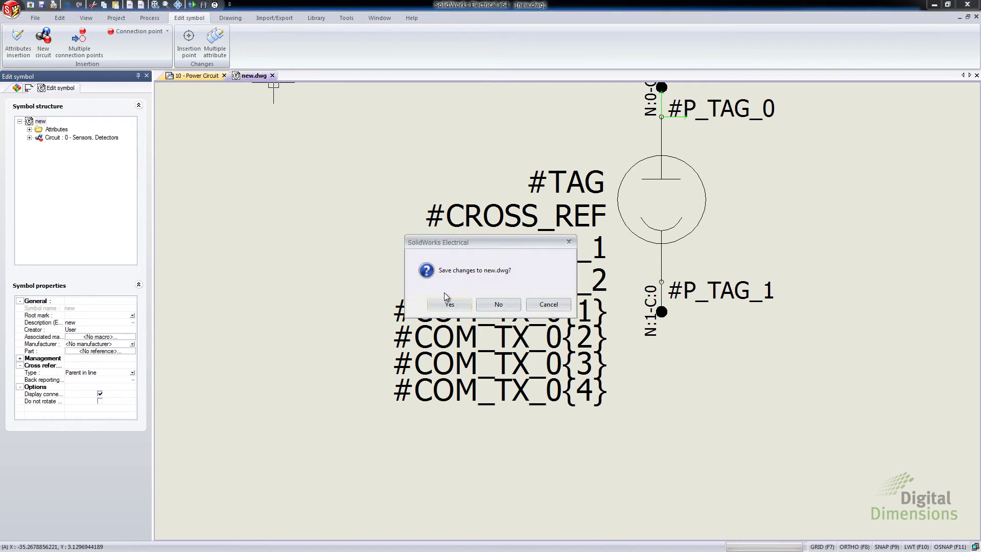
pyautogui.click(452, 303)
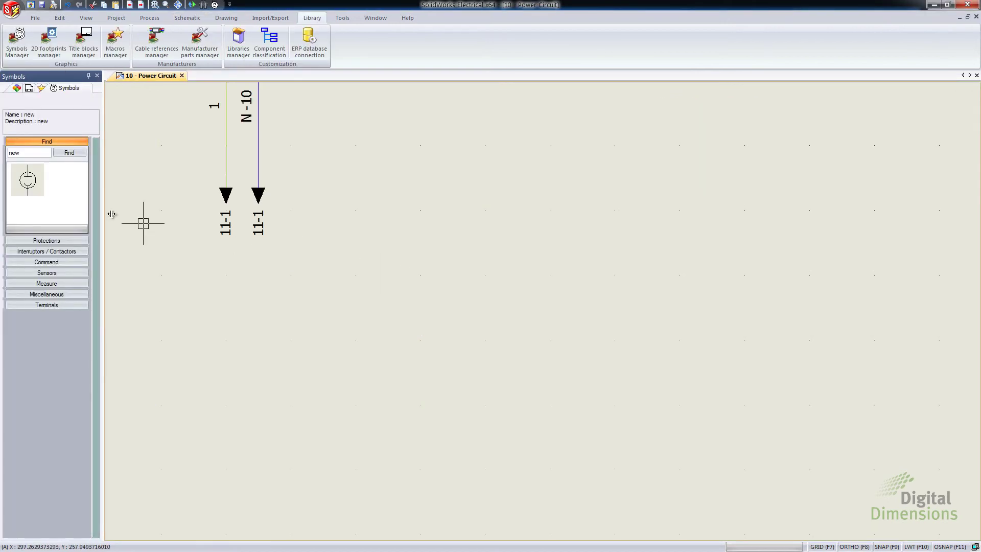
# Insert the "new" symbol into the empty area beside the two 11-1 arrows of the Power Circuit drawing
pyautogui.click(41, 188)
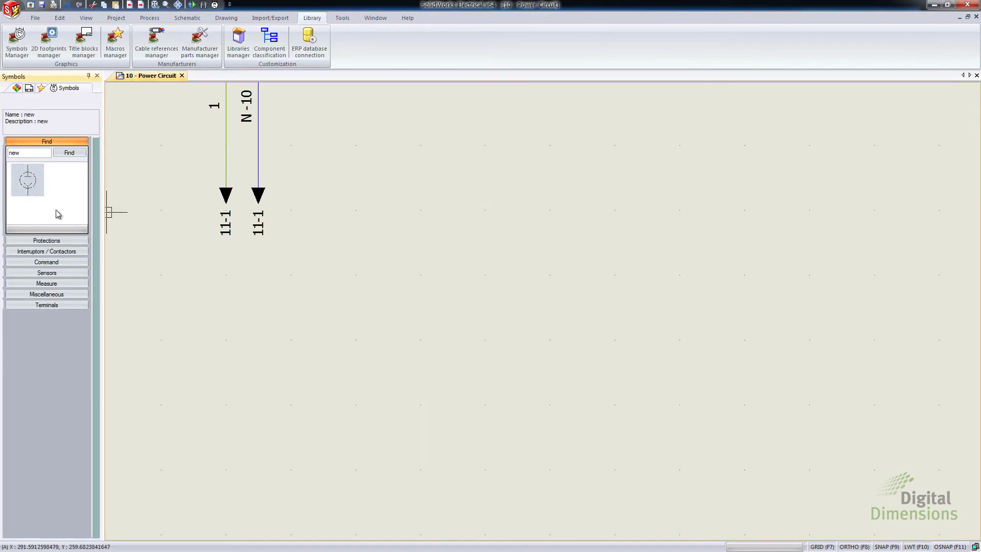
pyautogui.doubleClick(29, 182)
pyautogui.click(540, 200)
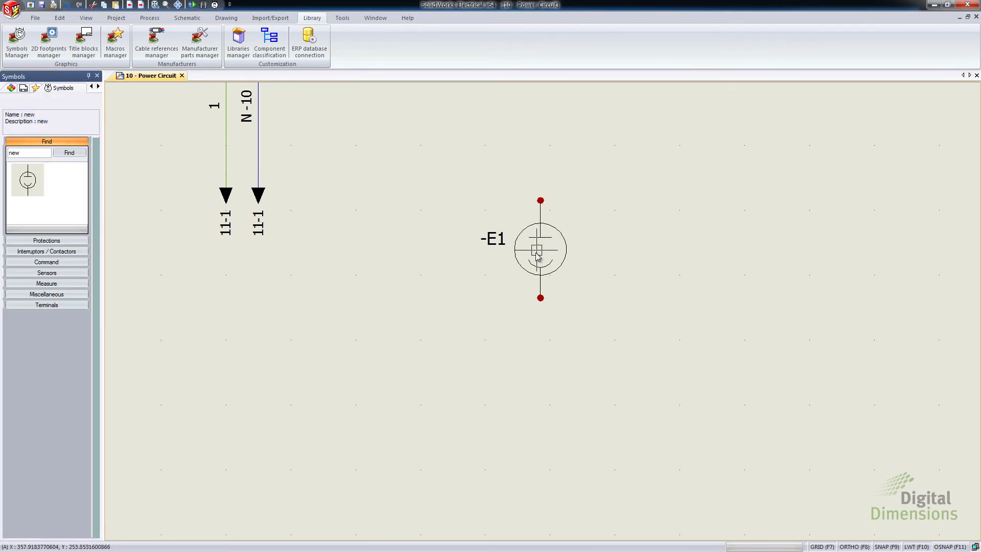
# Set User data 1 of the inserted symbol to "test of multi line this is only a test and how to get more lines"
pyautogui.rightClick(521, 234)
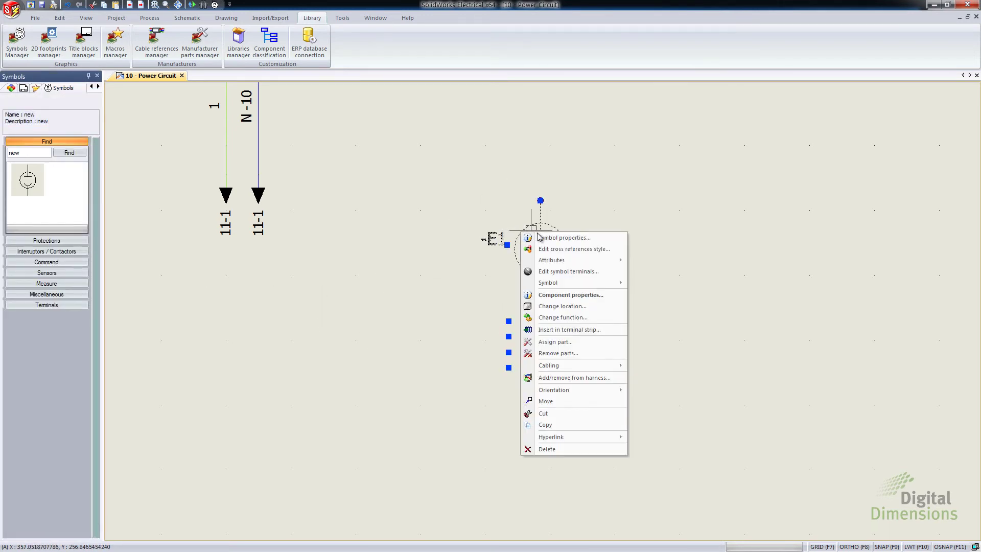
pyautogui.click(547, 235)
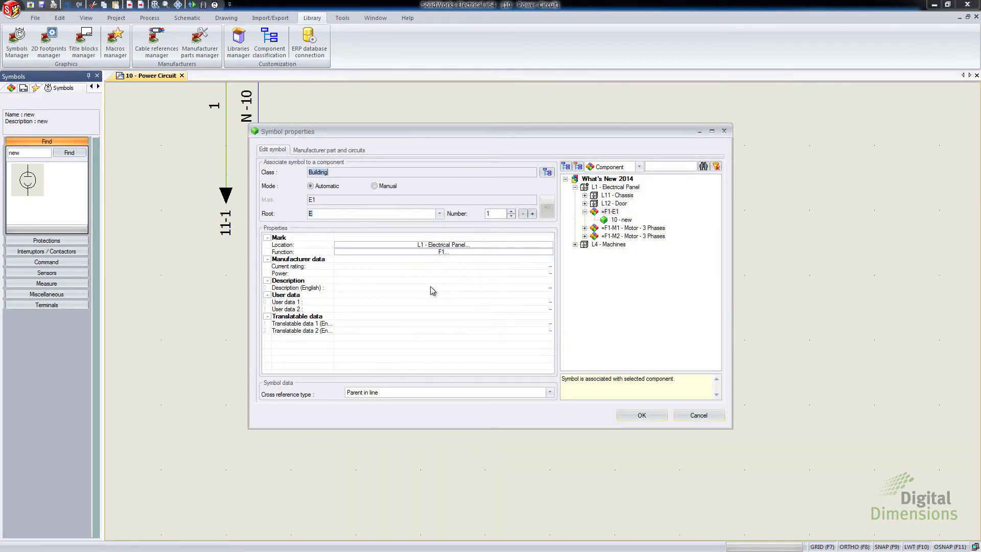
pyautogui.click(379, 303)
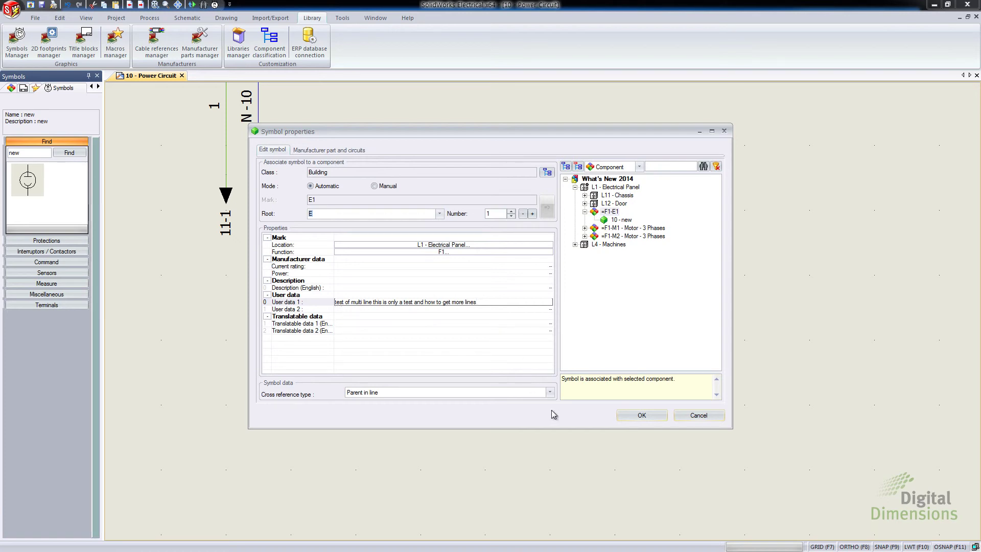
pyautogui.click(641, 415)
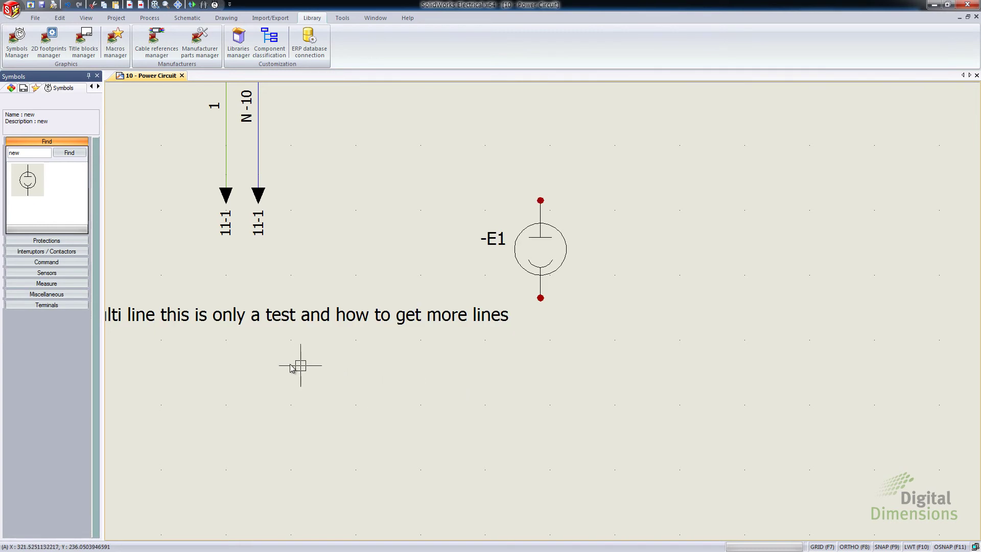
# Split the component's User data 1 text into three lines by inserting "|" separators after "multi line" and after "only a test"
pyautogui.moveTo(219, 385); pyautogui.dragTo(339, 396, button='middle')
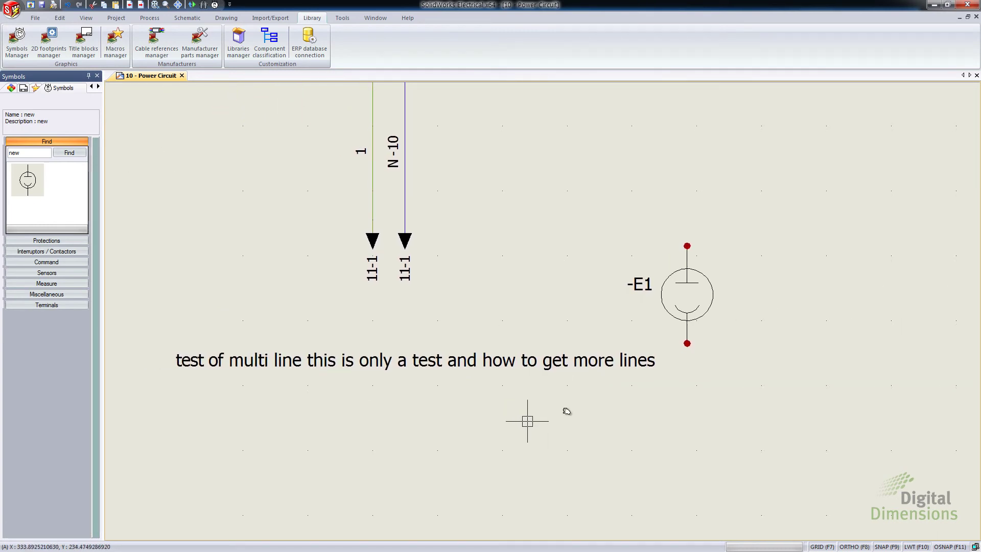
pyautogui.doubleClick(672, 276)
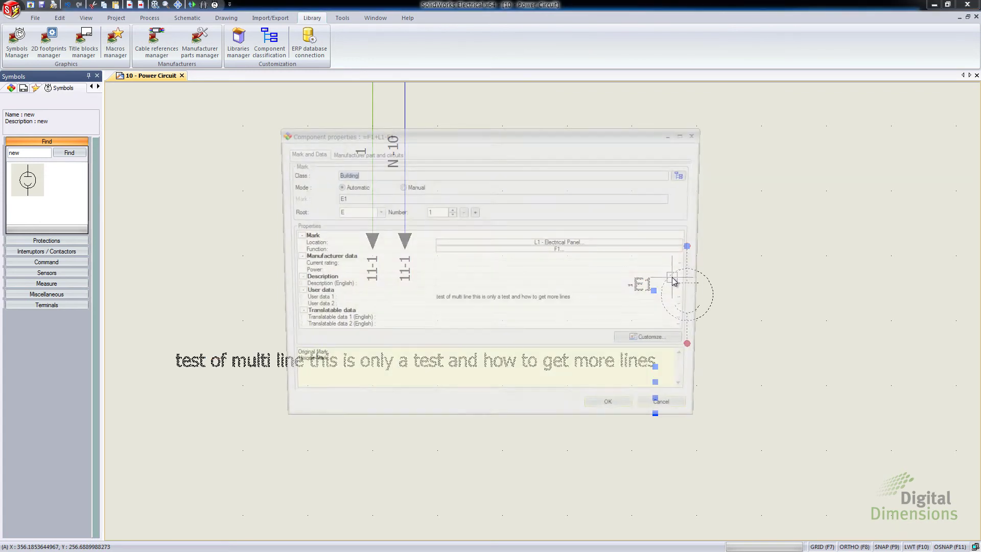
pyautogui.click(471, 302)
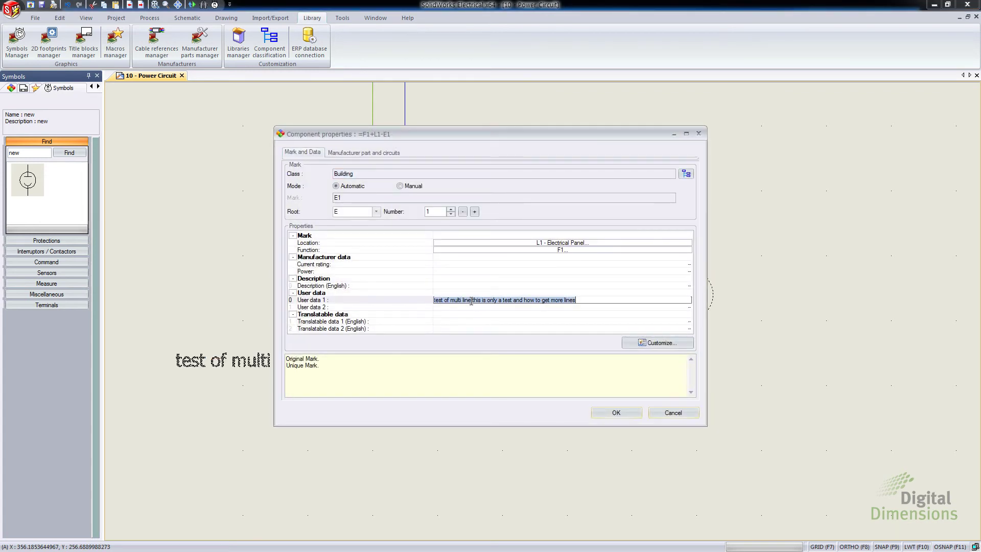
pyautogui.click(472, 301)
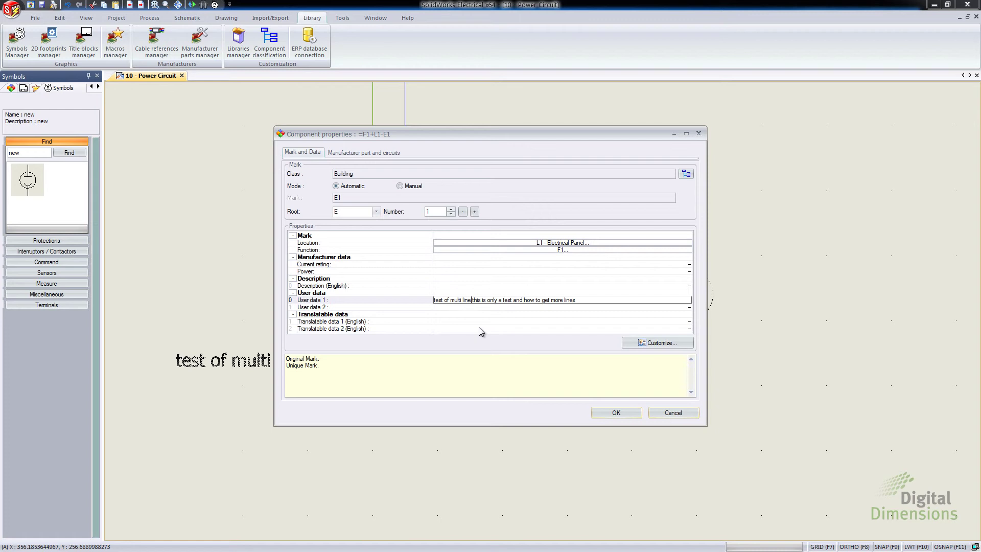
pyautogui.write('|')
pyautogui.write('|')
pyautogui.click(616, 412)
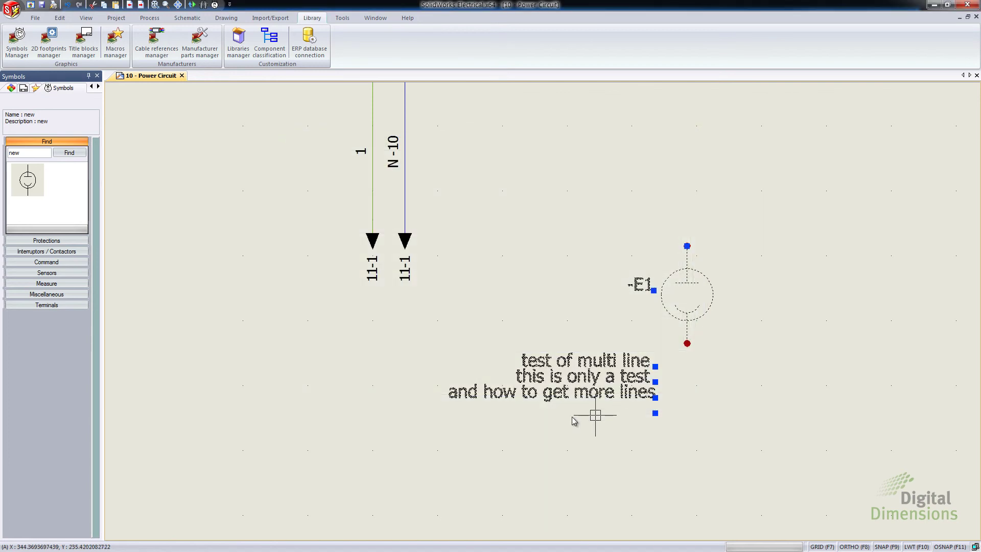
pyautogui.press('Escape')
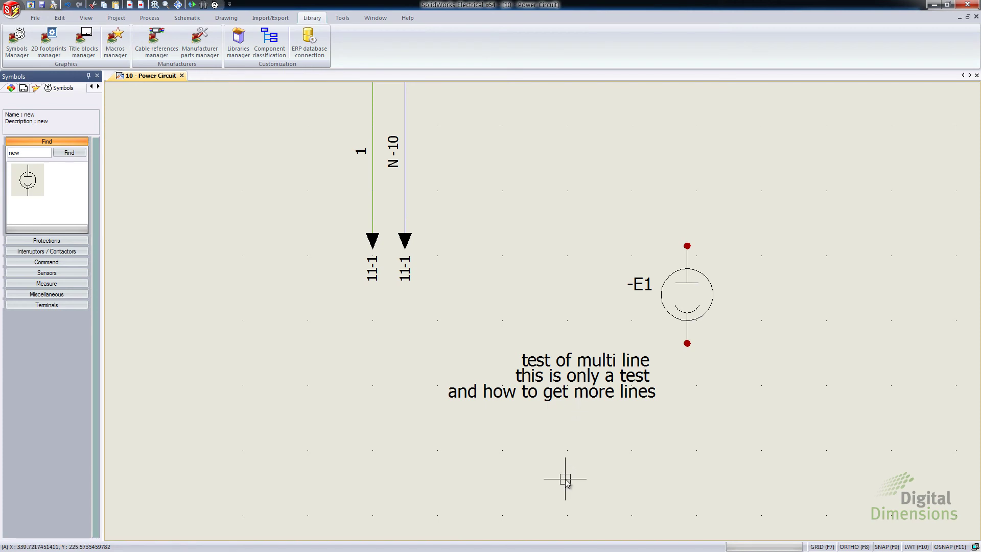
pyautogui.click(585, 363)
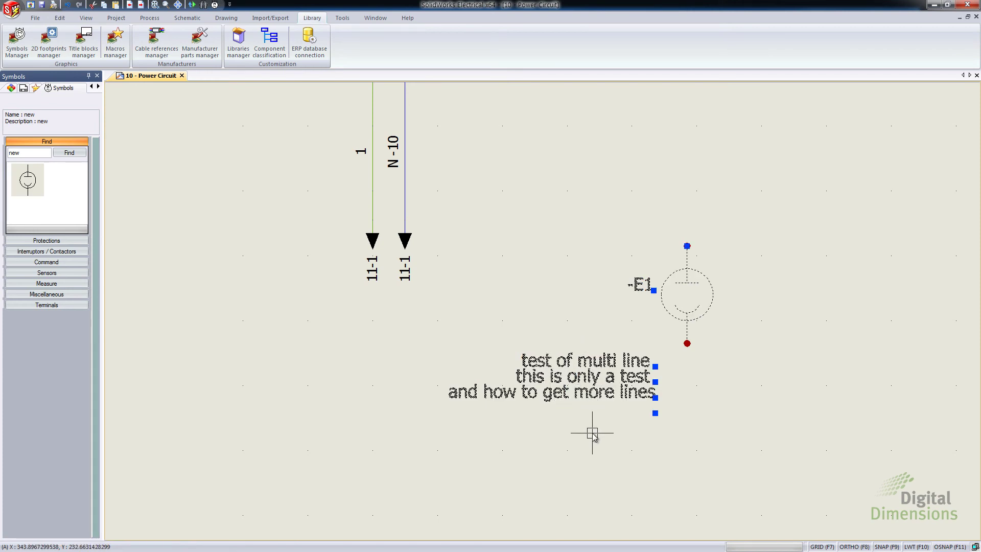
pyautogui.press('Escape')
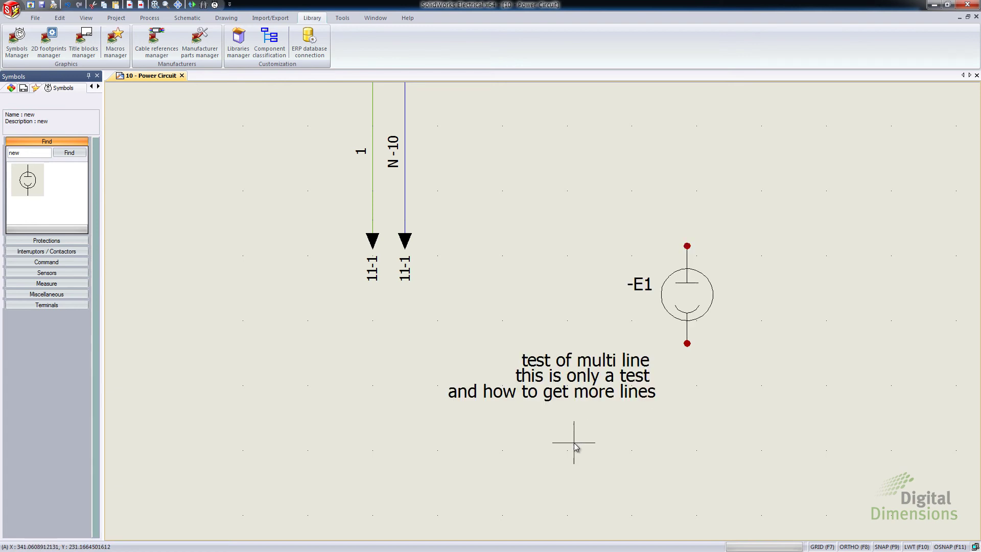